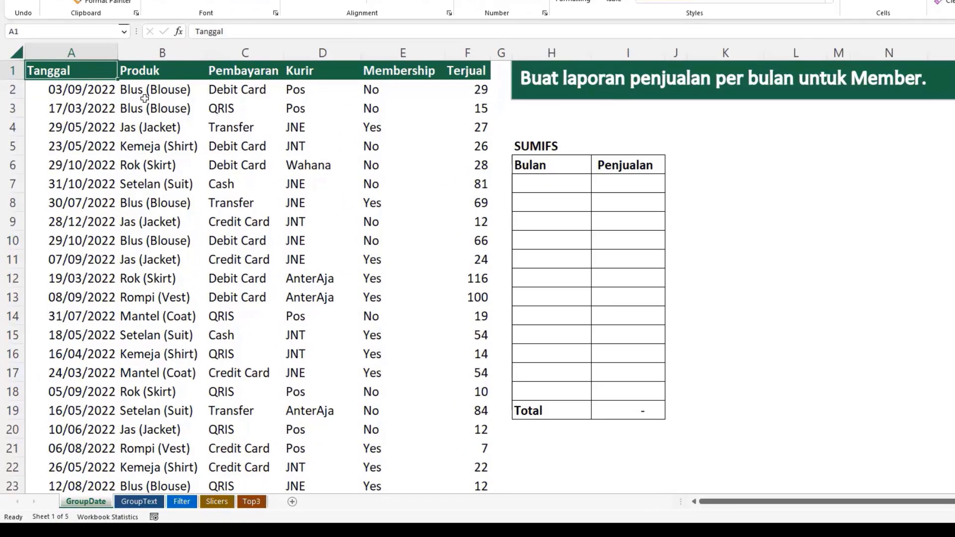
# Step: Examine the sales data columns from Tanggal to Terjual, including the table's last row
pyautogui.moveTo(100, 89); pyautogui.dragTo(105, 168)
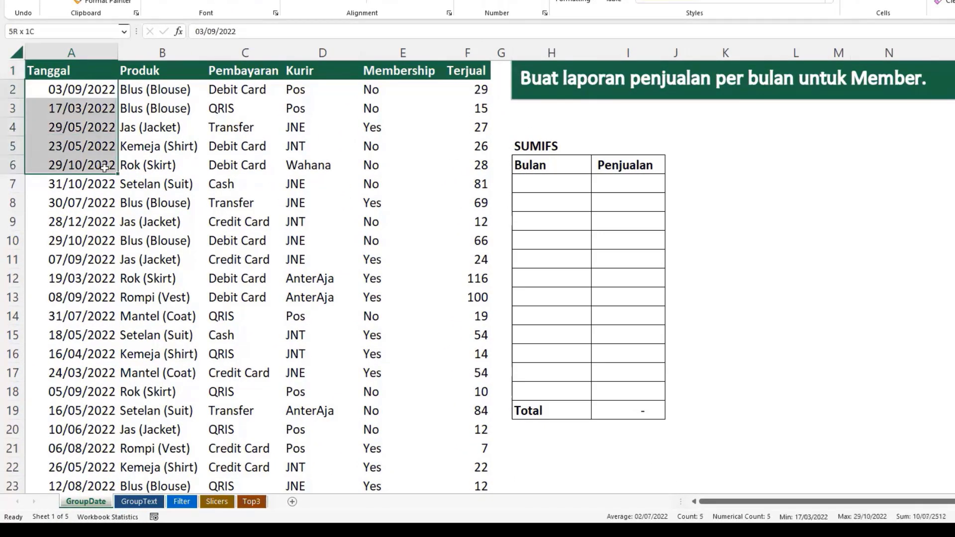
pyautogui.moveTo(159, 73); pyautogui.dragTo(203, 224)
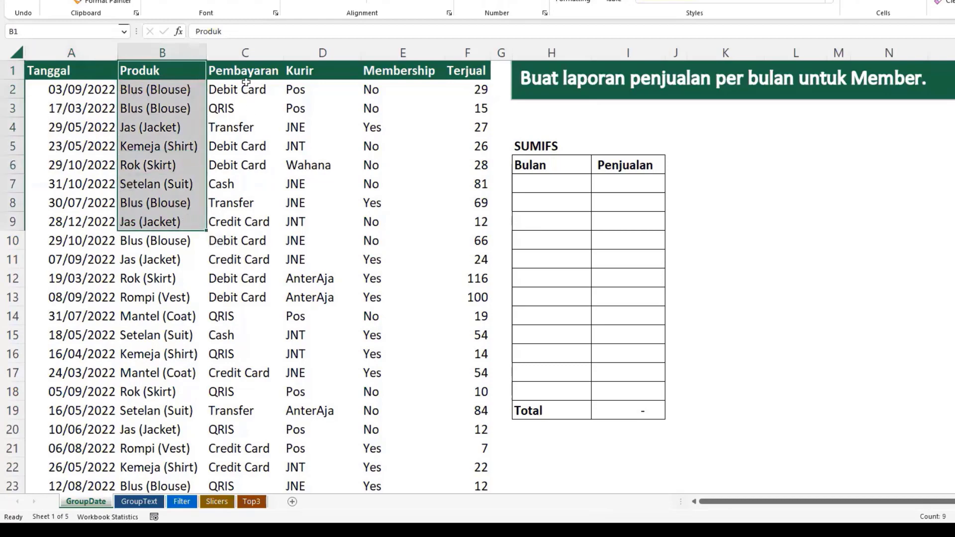
pyautogui.moveTo(246, 82); pyautogui.dragTo(258, 192)
pyautogui.click(322, 73)
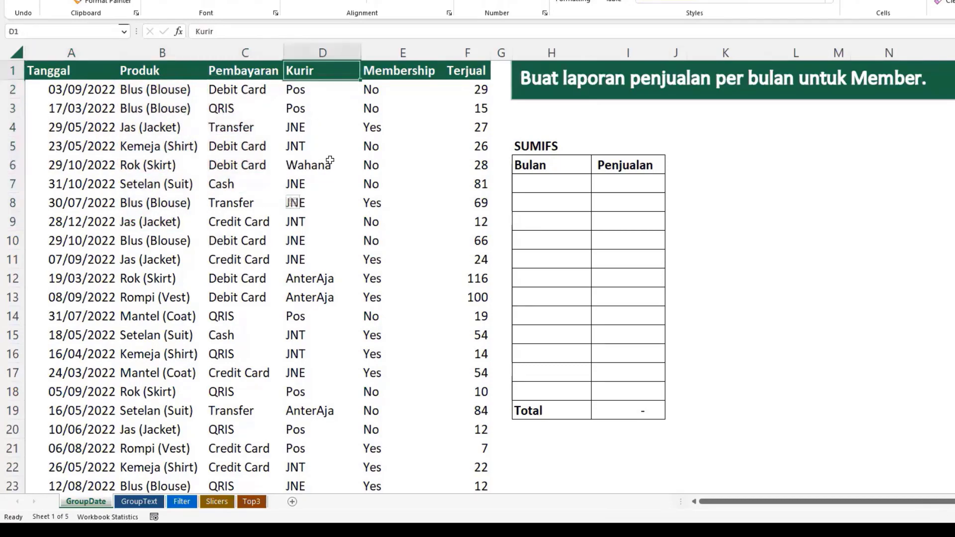
pyautogui.moveTo(330, 160); pyautogui.dragTo(335, 182)
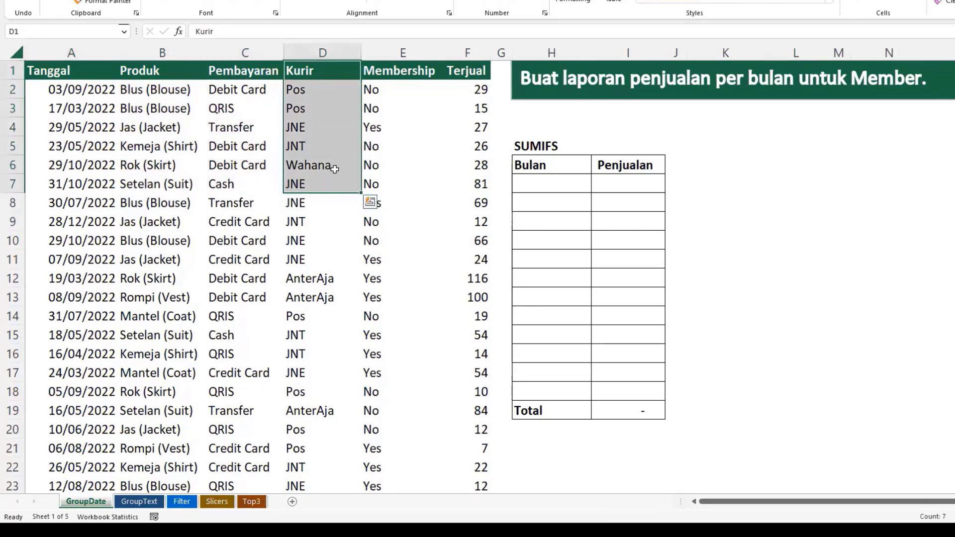
pyautogui.moveTo(391, 100); pyautogui.dragTo(398, 237)
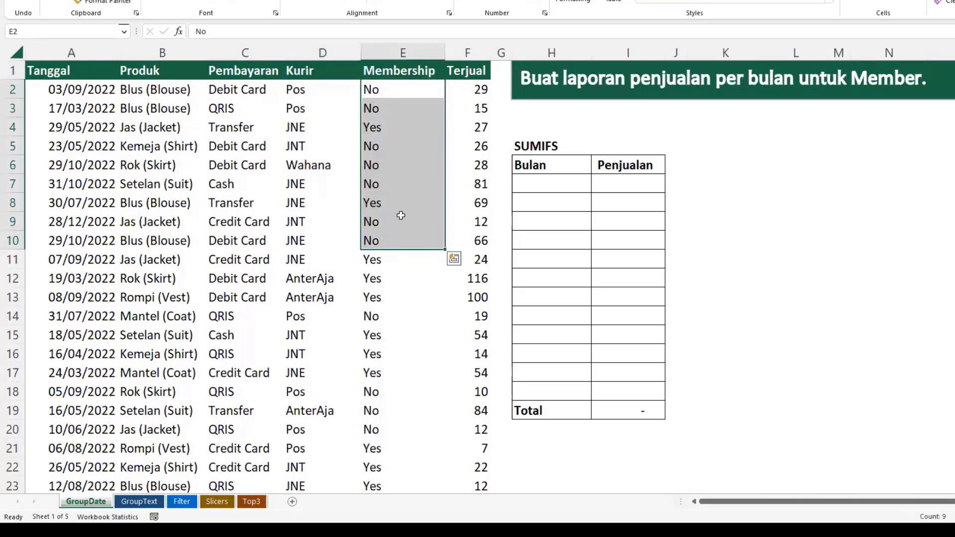
pyautogui.moveTo(467, 70); pyautogui.dragTo(470, 184)
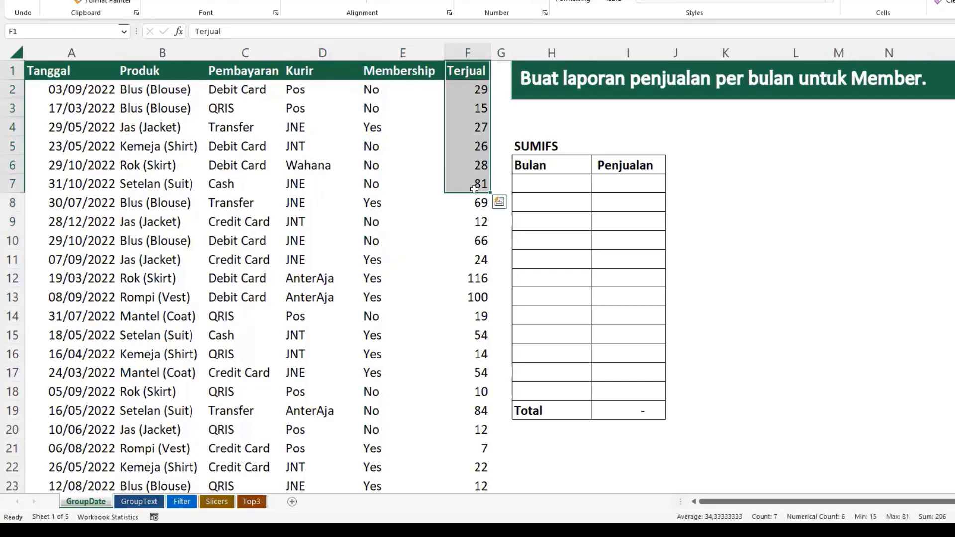
pyautogui.click(85, 90)
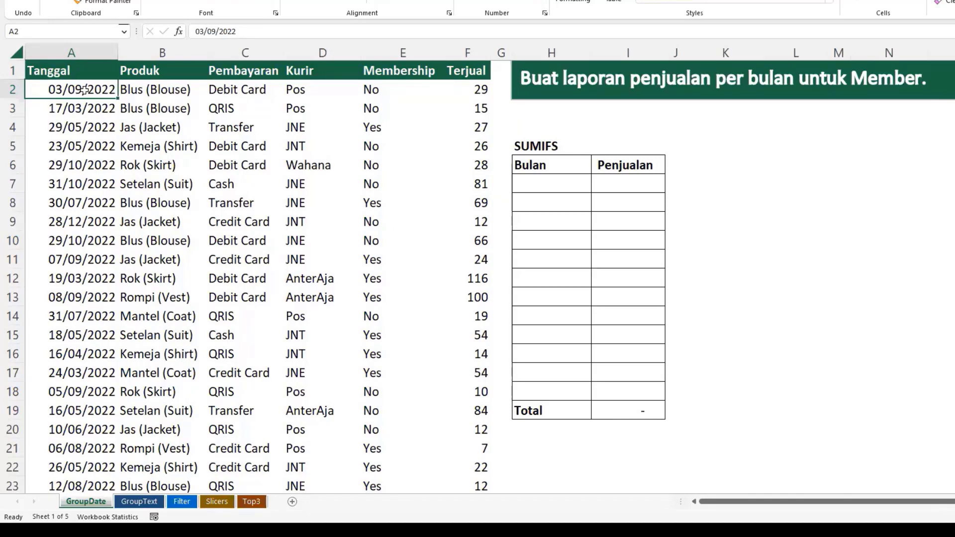
pyautogui.hotkey('ctrl', 'Down')
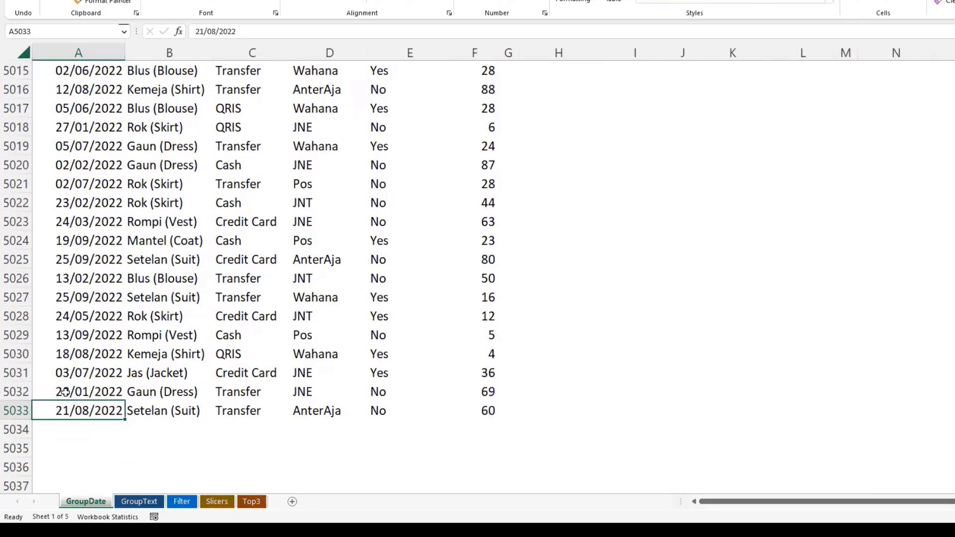
pyautogui.scroll(4, 65, 392)
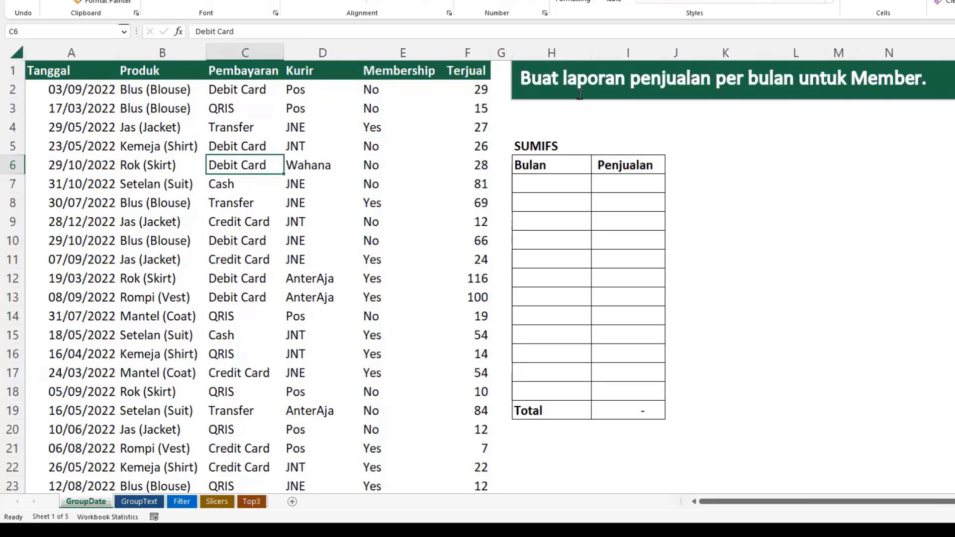
# Step: Review the report request in the heading text box and the empty Bulan cells of the SUMIFS table
pyautogui.click(579, 95)
pyautogui.moveTo(563, 79); pyautogui.dragTo(935, 82)
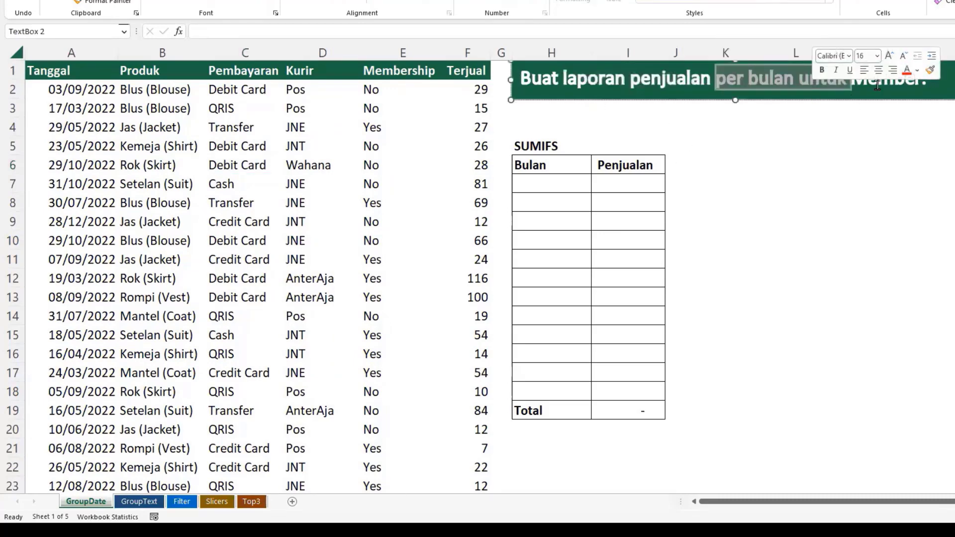
pyautogui.click(878, 82)
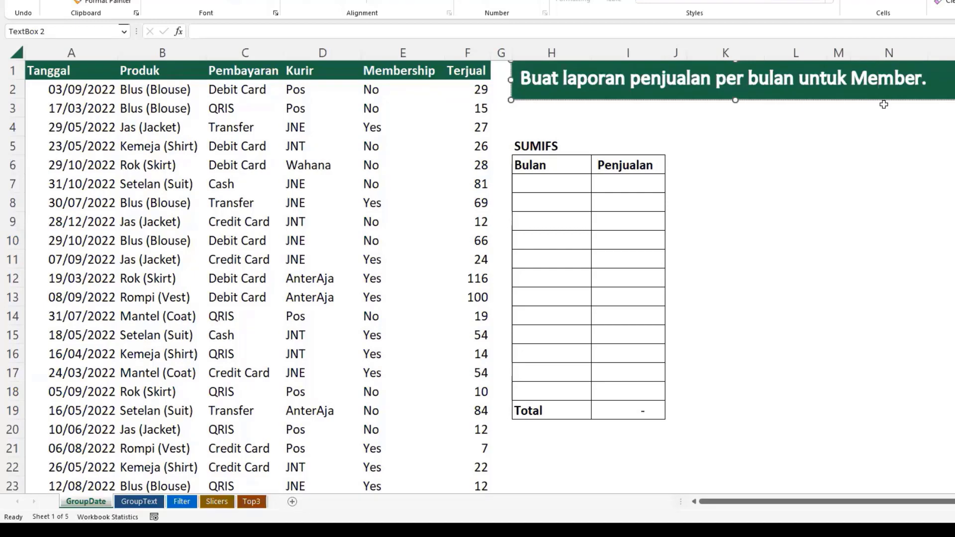
pyautogui.click(768, 163)
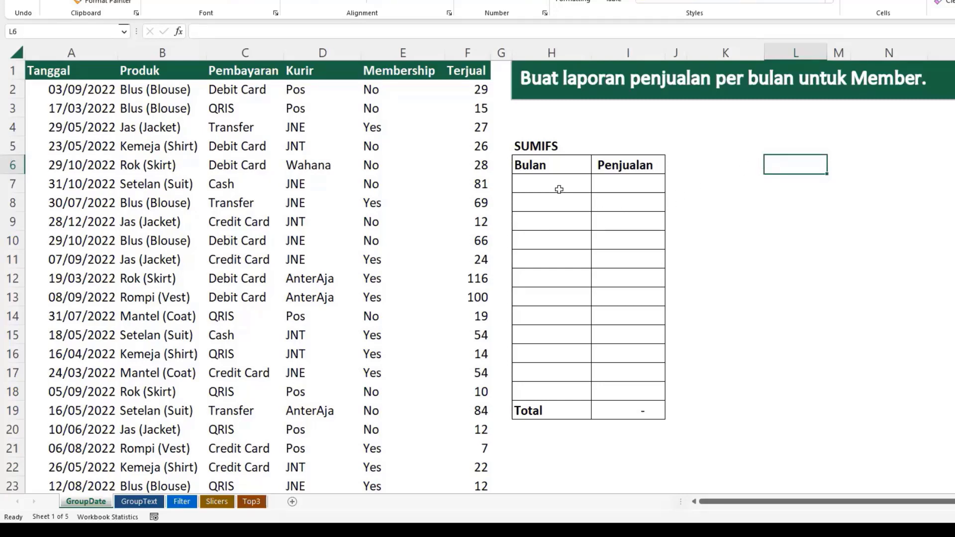
pyautogui.moveTo(559, 189)
pyautogui.mouseDown()
pyautogui.moveTo(550, 194)
pyautogui.moveTo(556, 345)
pyautogui.mouseUp()
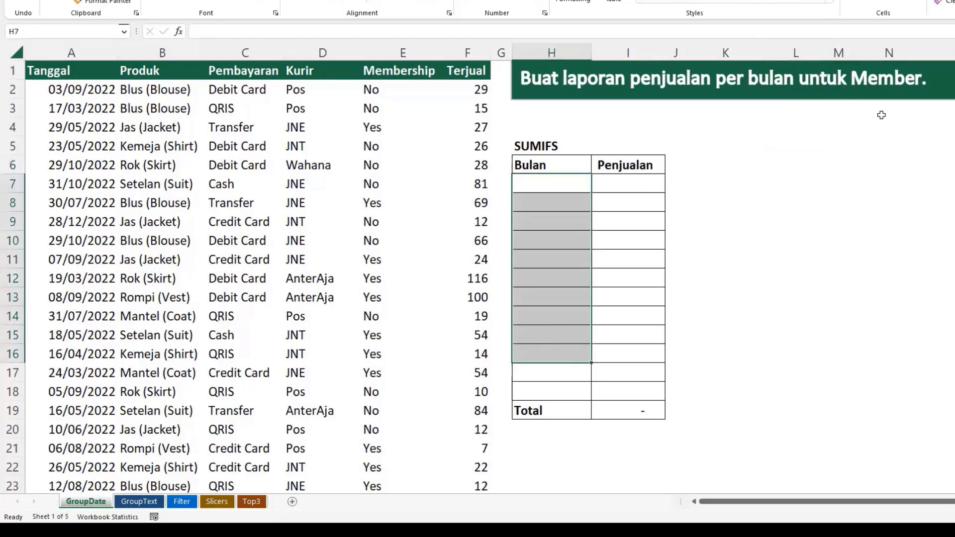
pyautogui.moveTo(852, 79); pyautogui.dragTo(928, 78)
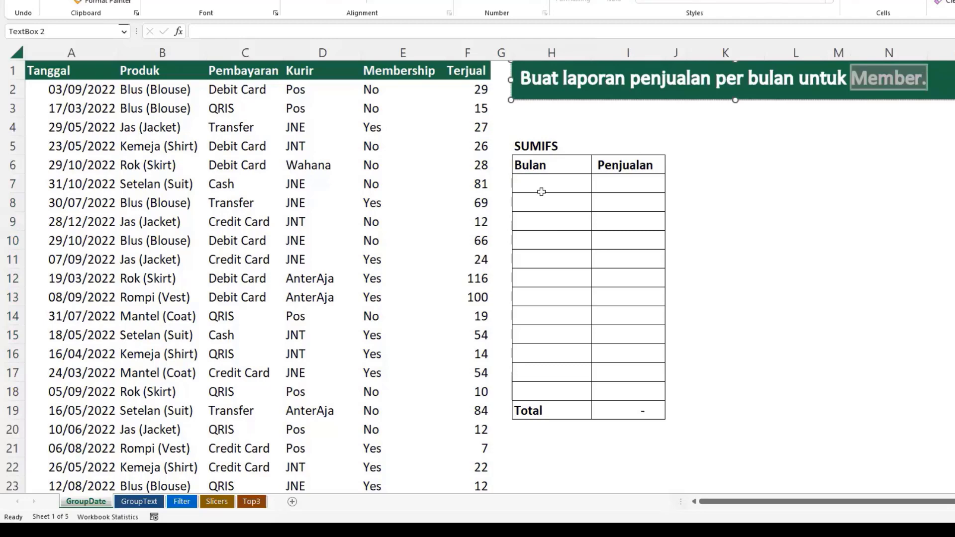
pyautogui.moveTo(541, 191); pyautogui.dragTo(572, 391)
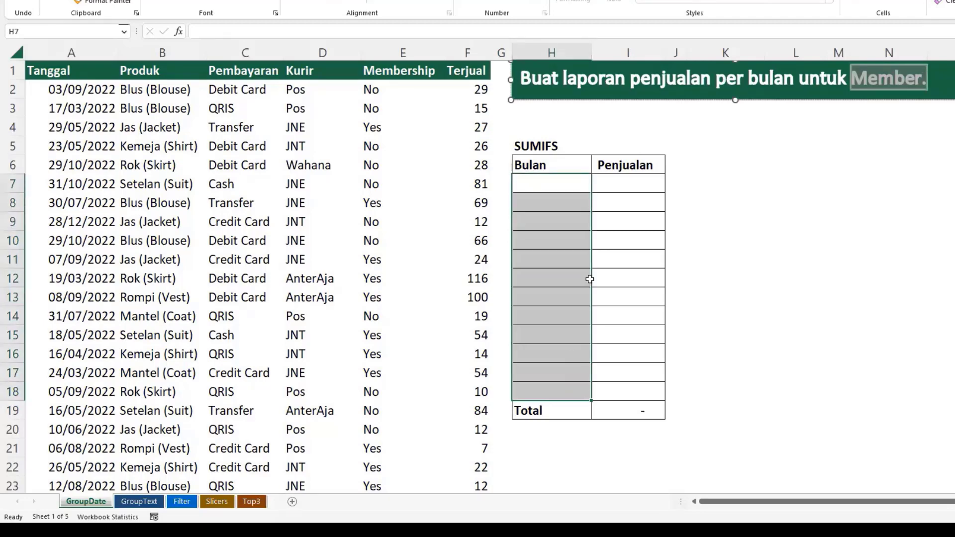
# Step: Enter Jan as the first month under Bulan in cell H7
pyautogui.click(569, 184)
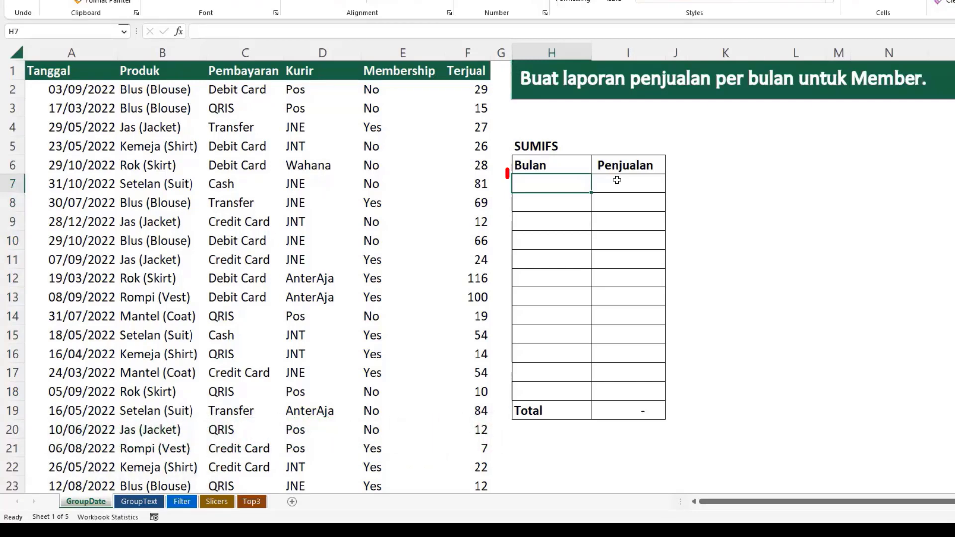
pyautogui.write('Jan')
pyautogui.press('Return')
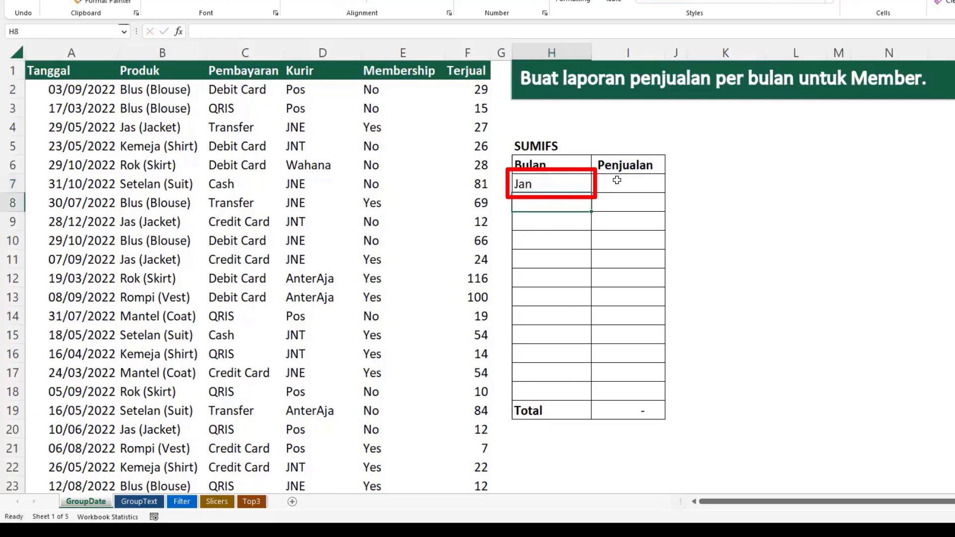
pyautogui.click(583, 186)
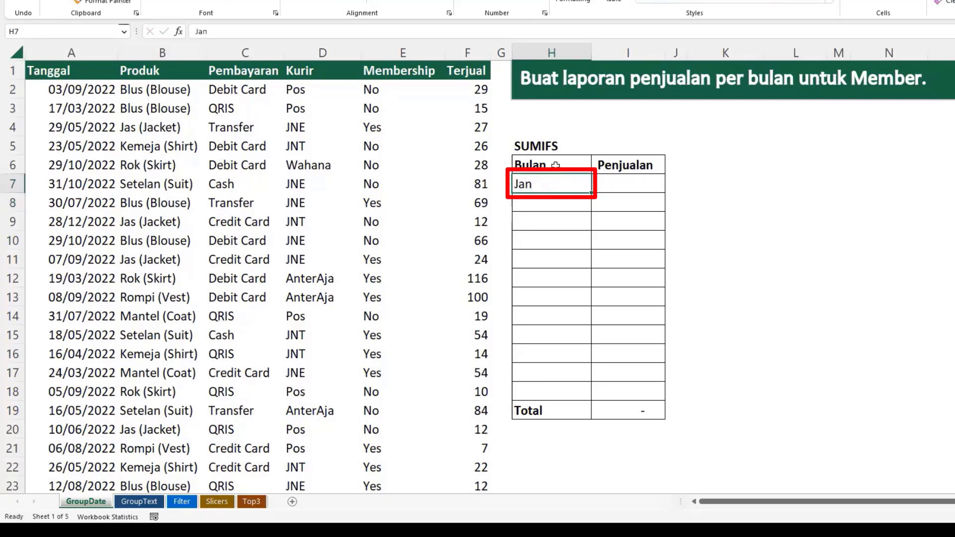
# Step: Autofill the Bulan column from Jan in H7 through Dec in H18
pyautogui.scroll(-1, 614, 175)
pyautogui.scroll(1, 615, 179)
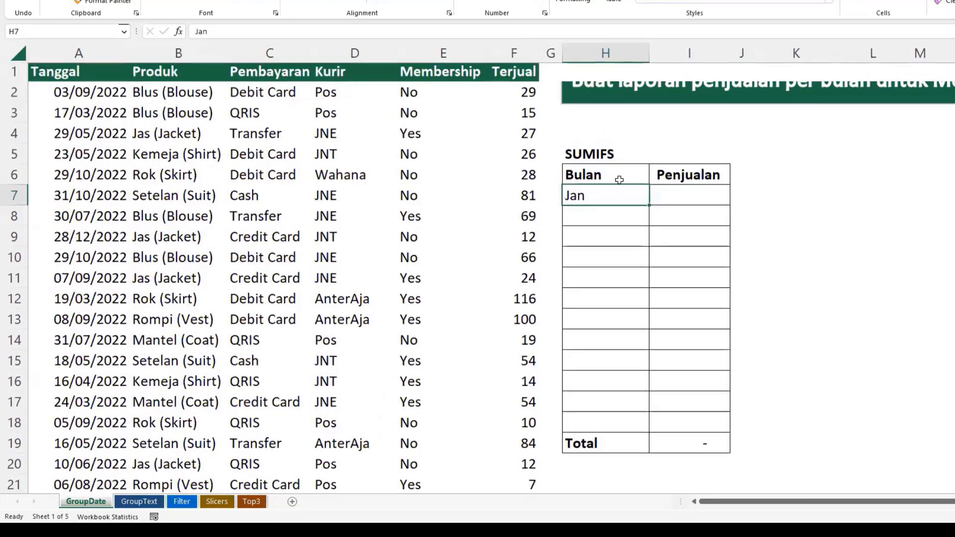
pyautogui.scroll(1, 616, 179)
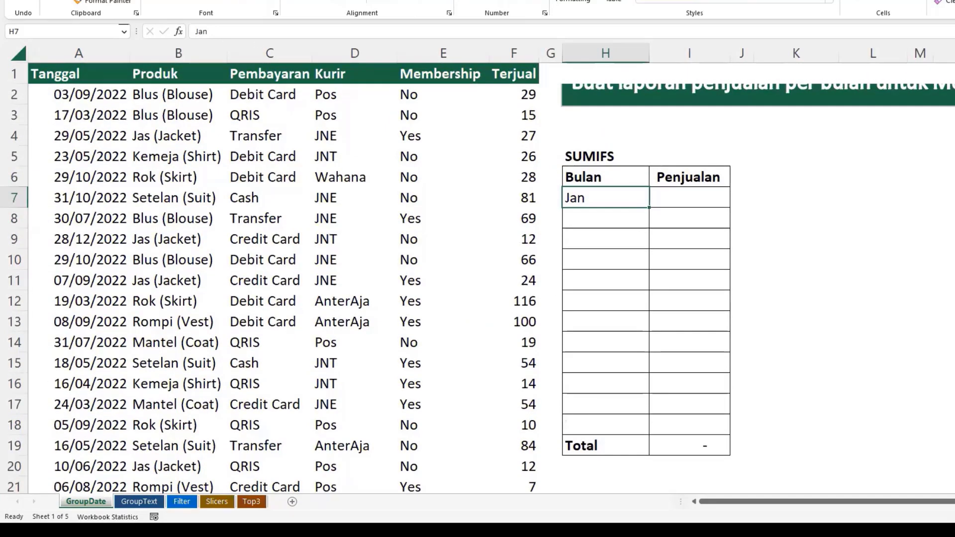
pyautogui.scroll(-2, 788, 2)
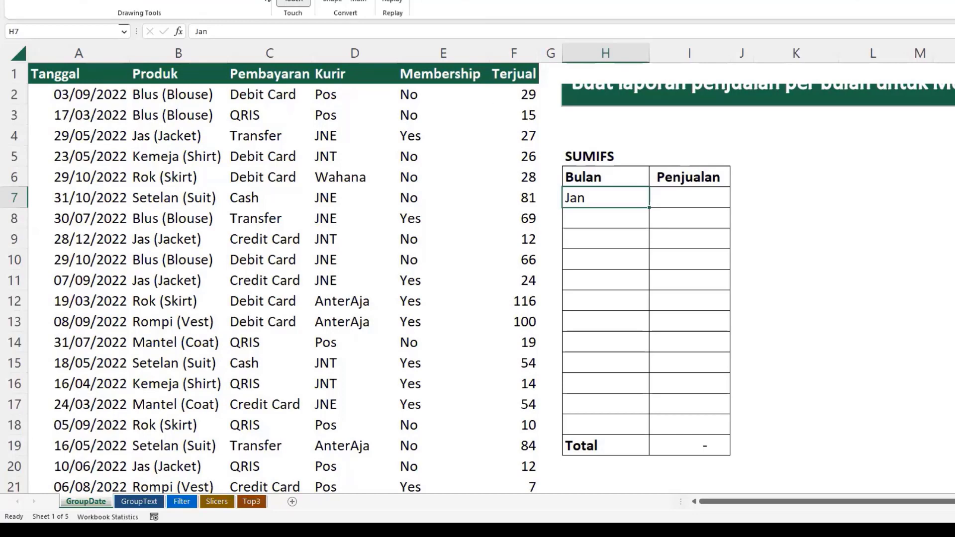
pyautogui.moveTo(783, 143)
pyautogui.mouseDown()
pyautogui.moveTo(655, 204)
pyautogui.moveTo(666, 206)
pyautogui.mouseUp()
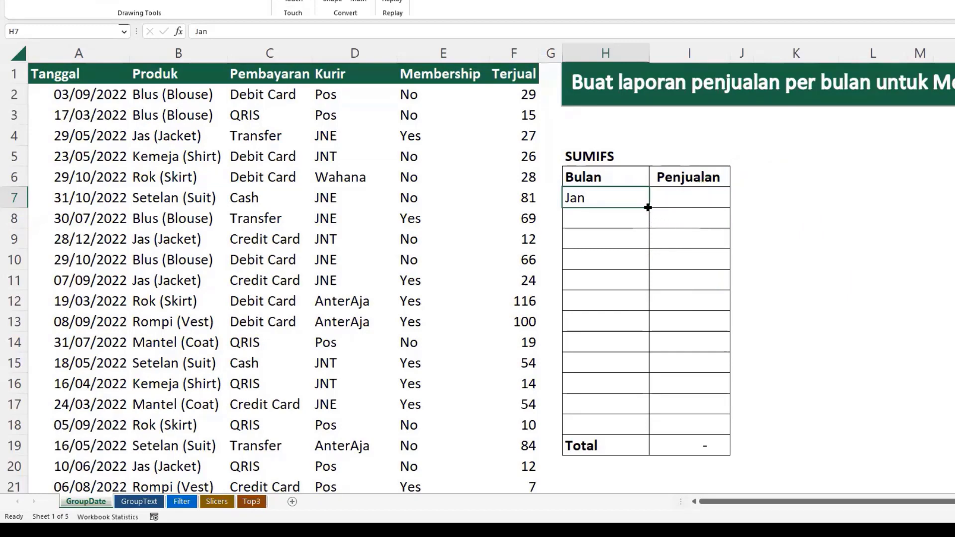
pyautogui.moveTo(647, 208); pyautogui.dragTo(664, 433)
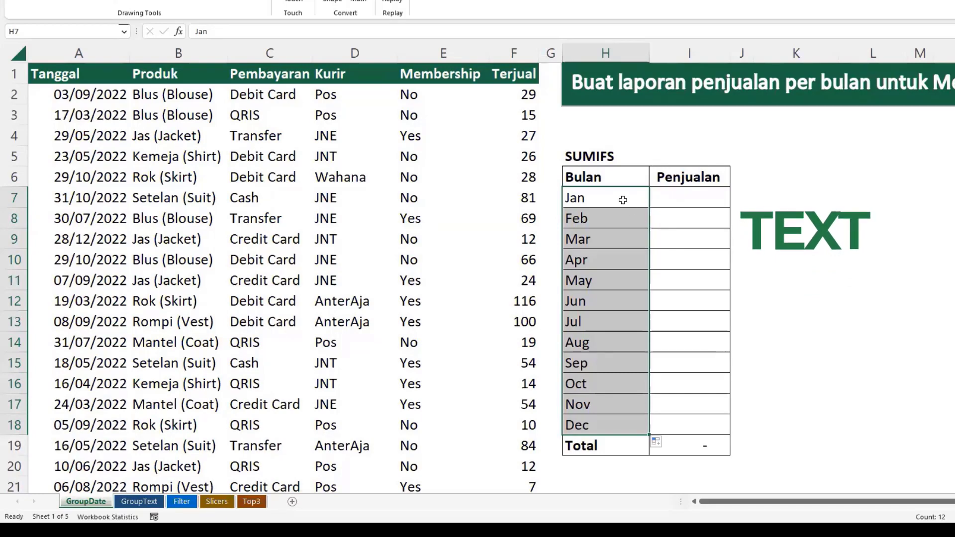
pyautogui.moveTo(622, 198); pyautogui.dragTo(616, 423)
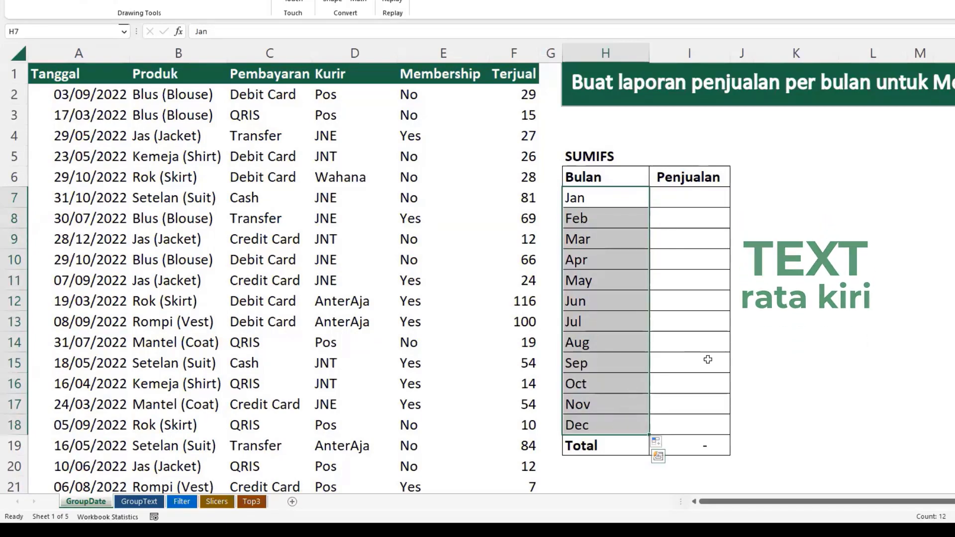
# Step: Enter the number 2000 in cell L7 beside the report table
pyautogui.click(859, 198)
pyautogui.write('2000')
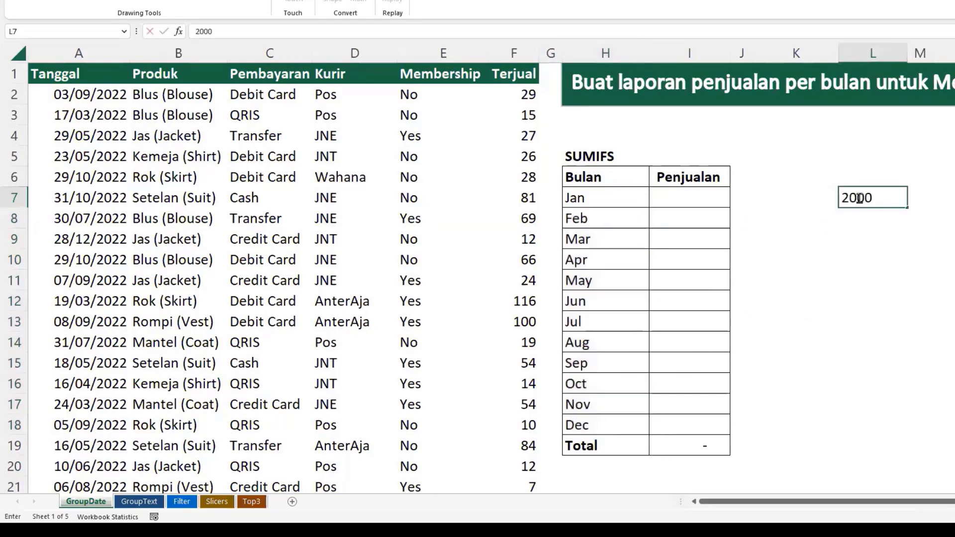
pyautogui.press('Return')
pyautogui.click(859, 197)
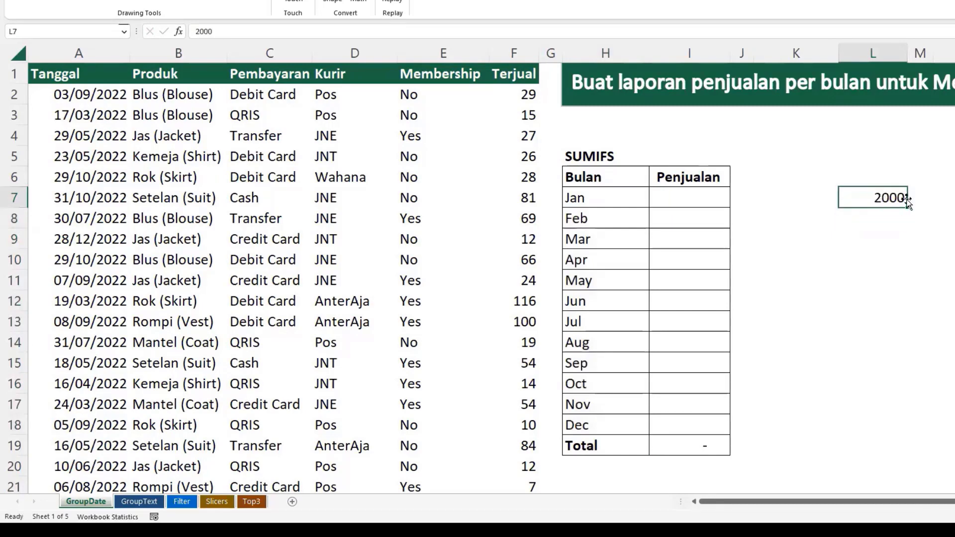
# Step: Enter 2000 as text in cell L8, using a leading apostrophe ('2000)
pyautogui.click(882, 218)
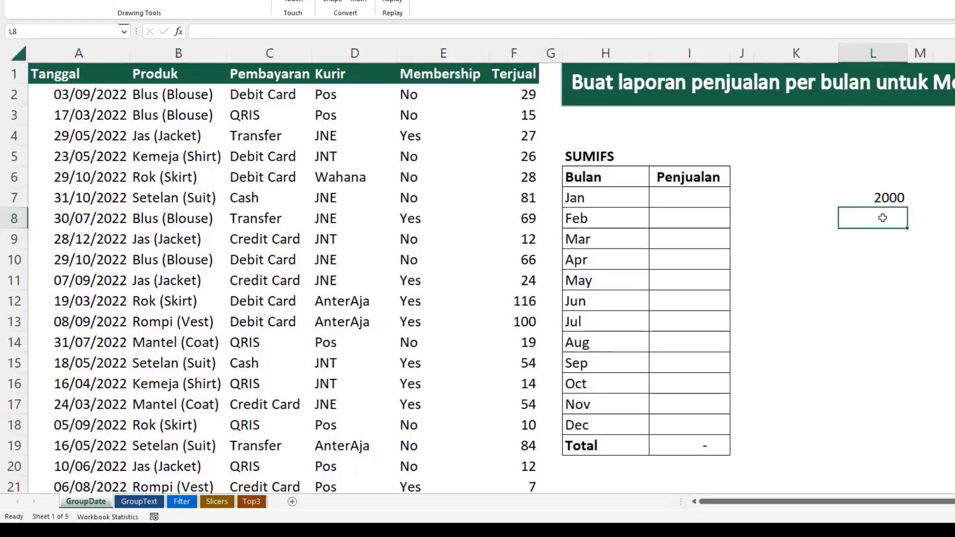
pyautogui.write("'")
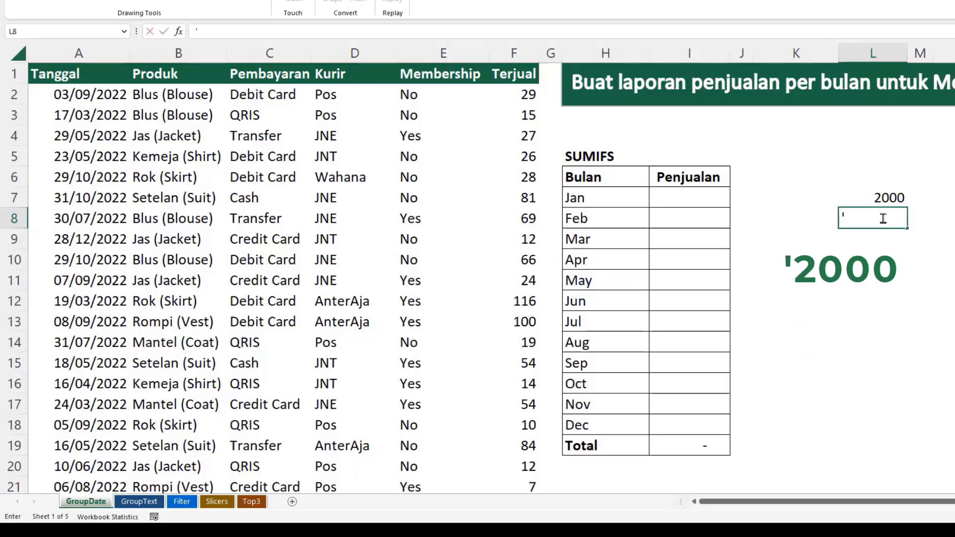
pyautogui.write('2000')
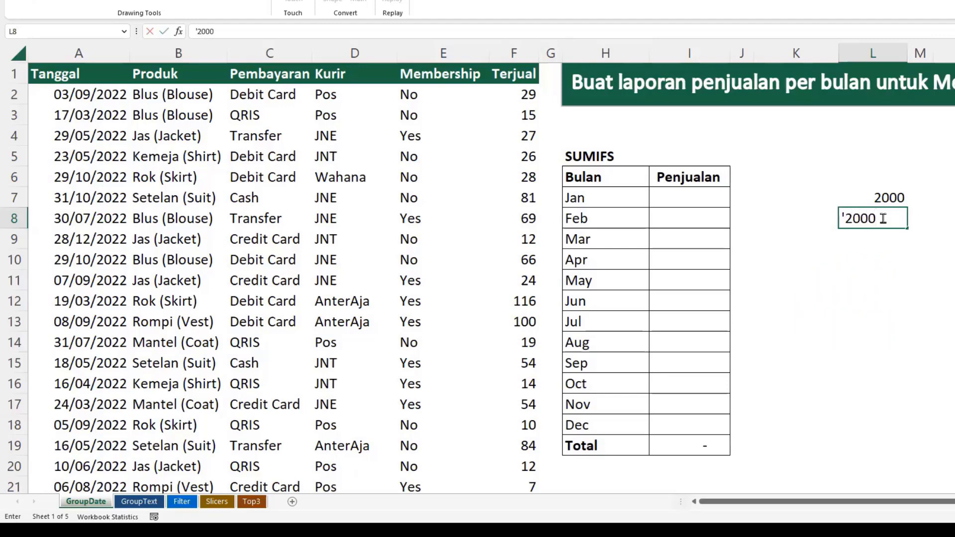
pyautogui.press('Return')
pyautogui.click(881, 218)
# Step: Compare the number and text versions of 2000 in cell L10 with the formula =L7=L8
pyautogui.click(879, 252)
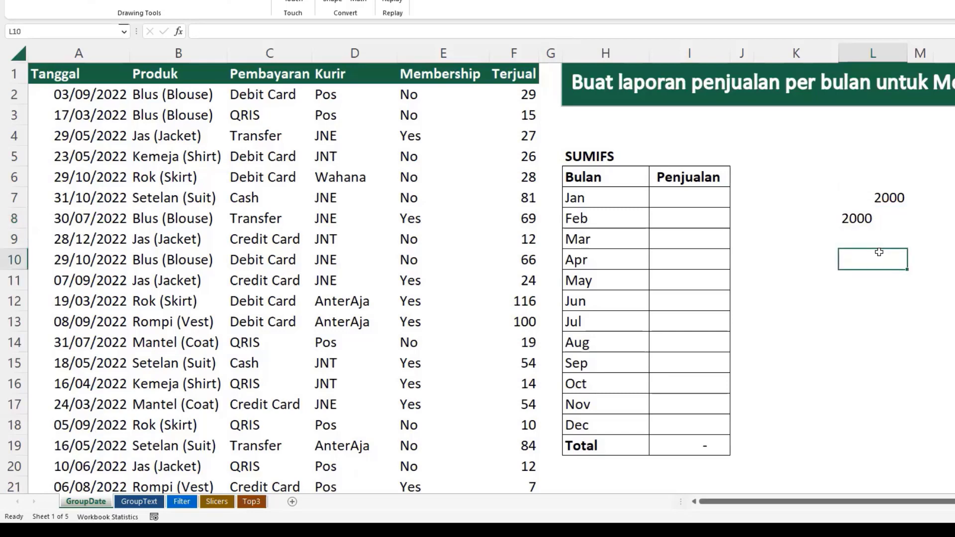
pyautogui.write('=')
pyautogui.click(891, 201)
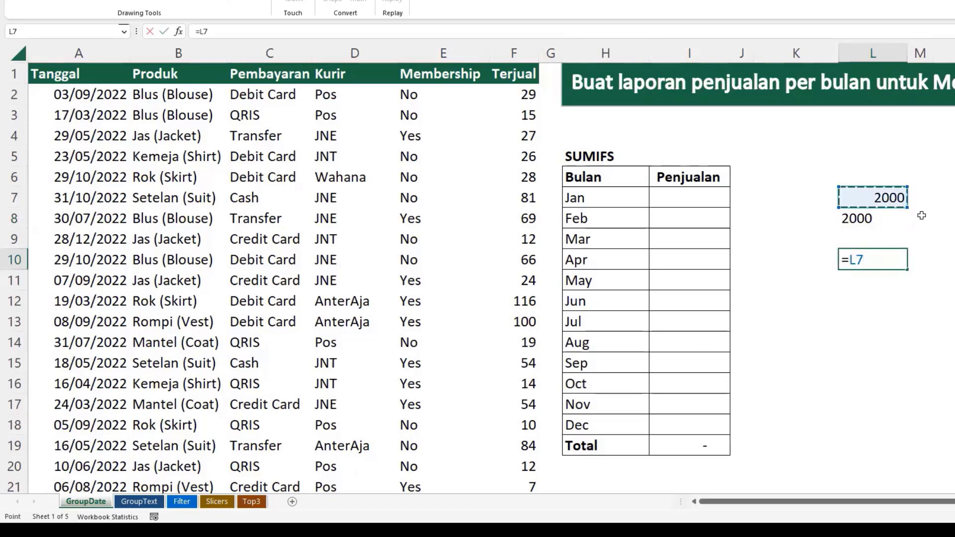
pyautogui.write('=')
pyautogui.click(893, 219)
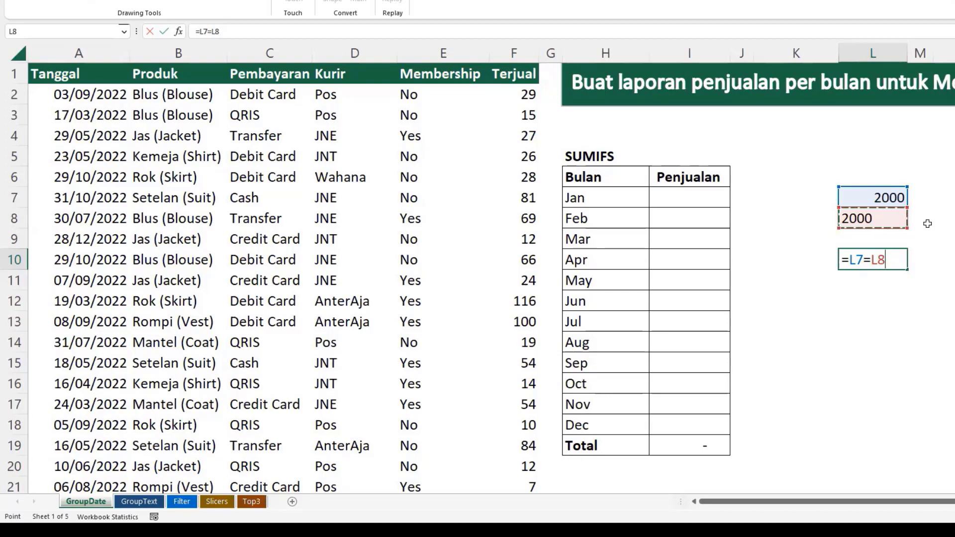
pyautogui.press('Return')
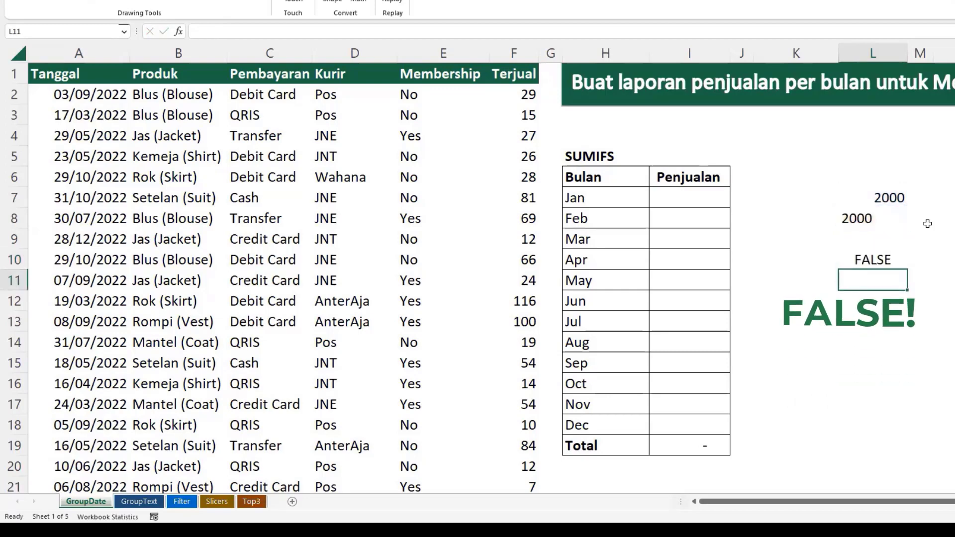
# Step: Clear the test values and comparison formula from cells L7:L10
pyautogui.press('Up')
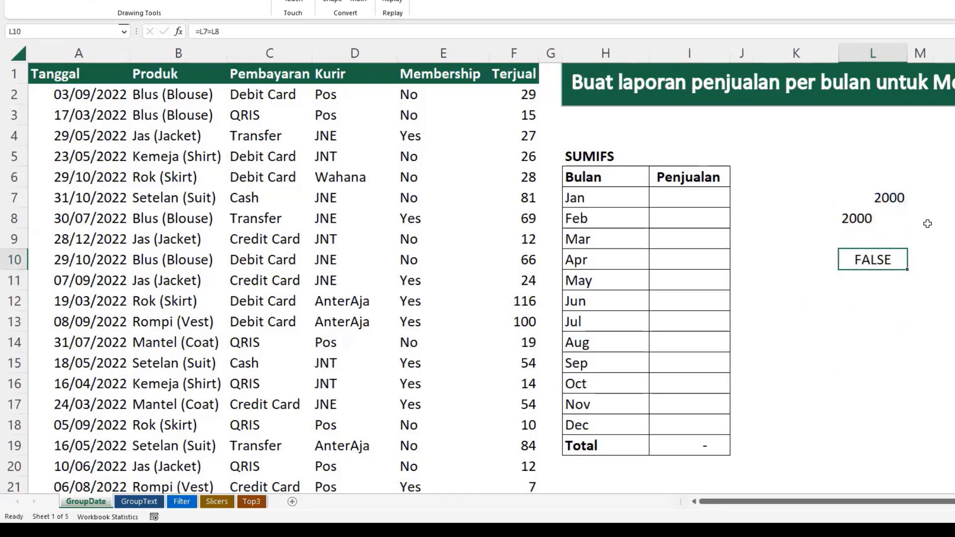
pyautogui.hotkey('shift', 'Up')
pyautogui.hotkey('shift', 'Up')
pyautogui.hotkey('shift', 'Up')
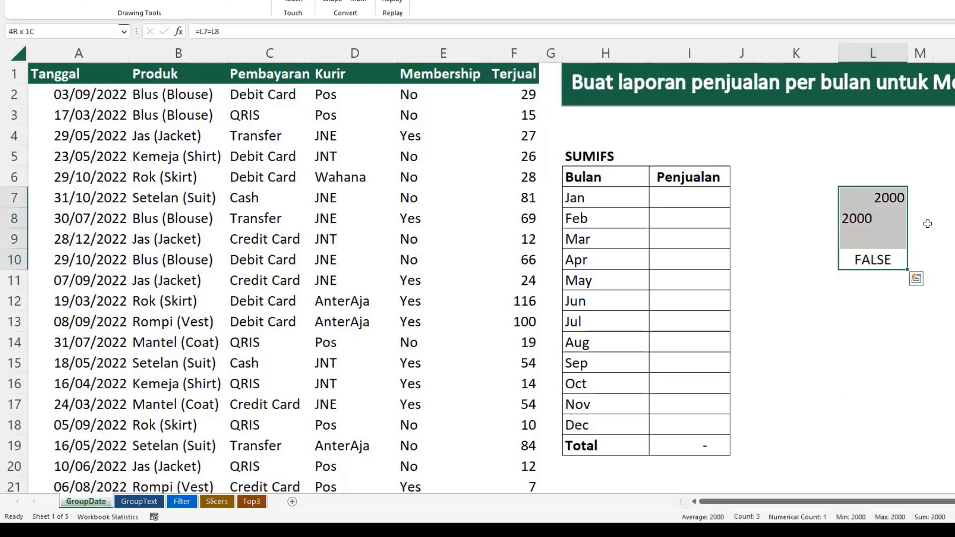
pyautogui.press('Delete')
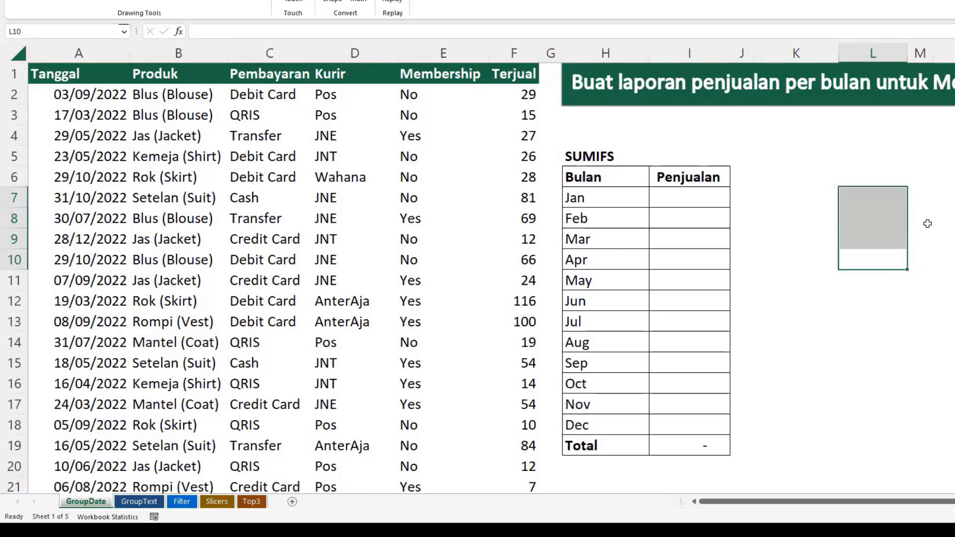
# Step: Clear the text month names from H7:H18 in the Bulan column
pyautogui.moveTo(635, 203); pyautogui.dragTo(624, 422)
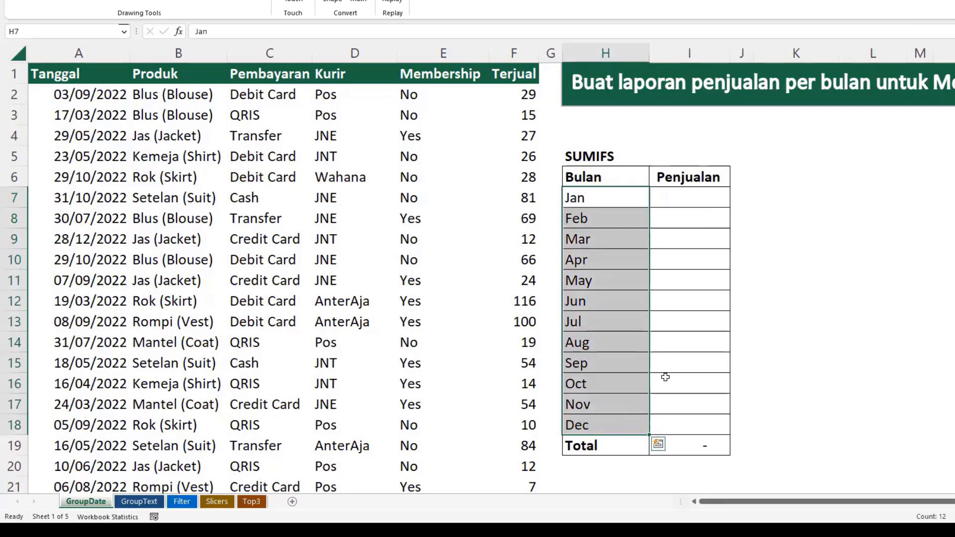
pyautogui.press('Delete')
pyautogui.press('Up')
pyautogui.press('Down')
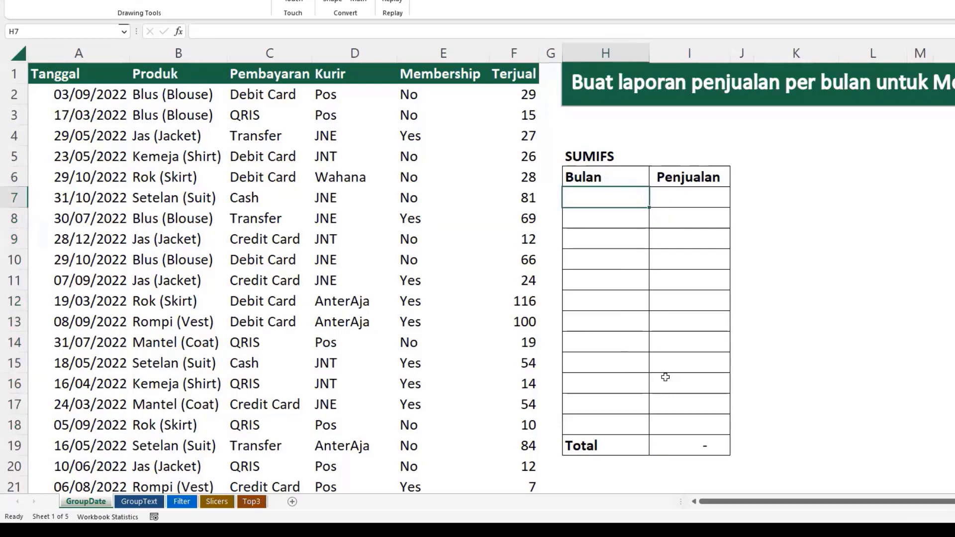
# Step: Enter the real date 1/1/2022 in cell H7 as the first month of the Bulan column
pyautogui.write('1/')
pyautogui.write('1/2')
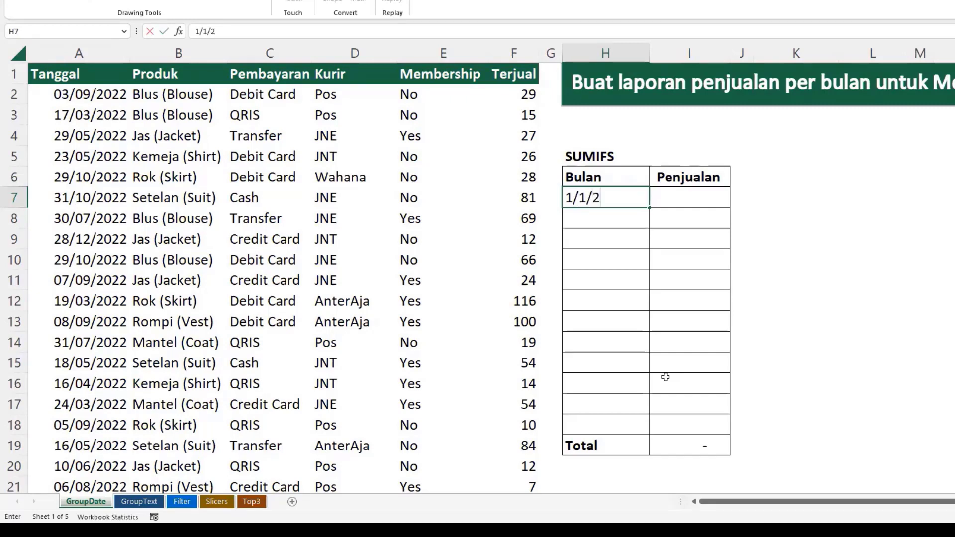
pyautogui.write('022')
pyautogui.press('Return')
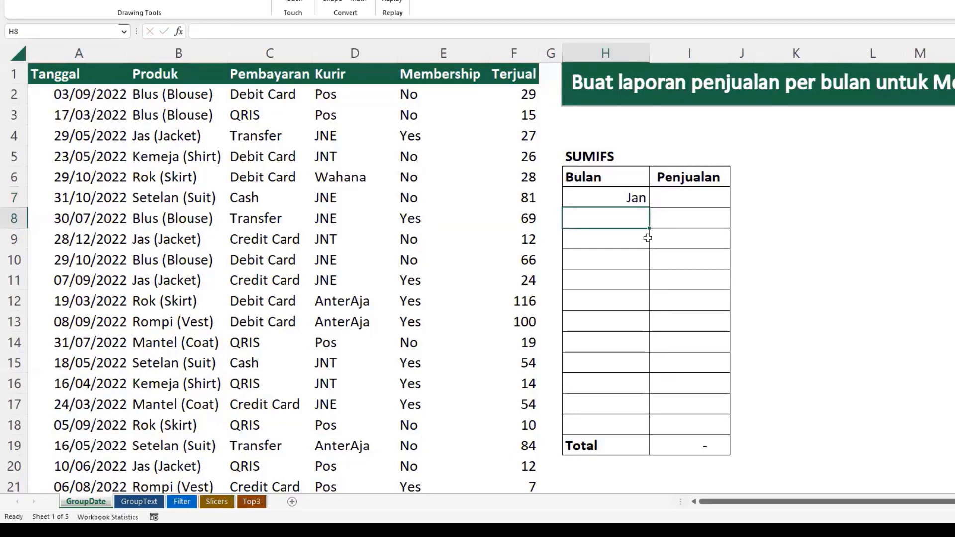
# Step: Preview the custom number formats mm and mmmm for cell H7, then apply mmm
pyautogui.click(641, 199)
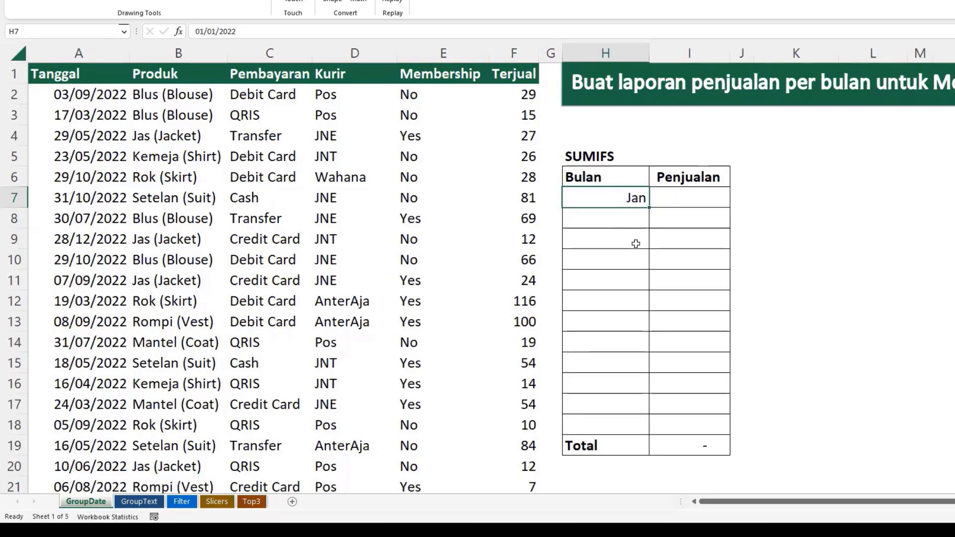
pyautogui.rightClick(628, 197)
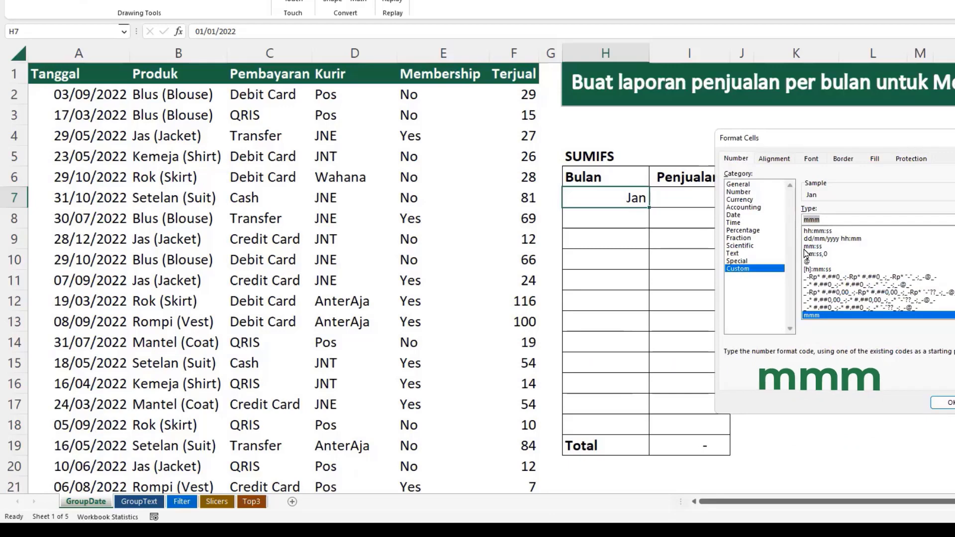
pyautogui.write('mm')
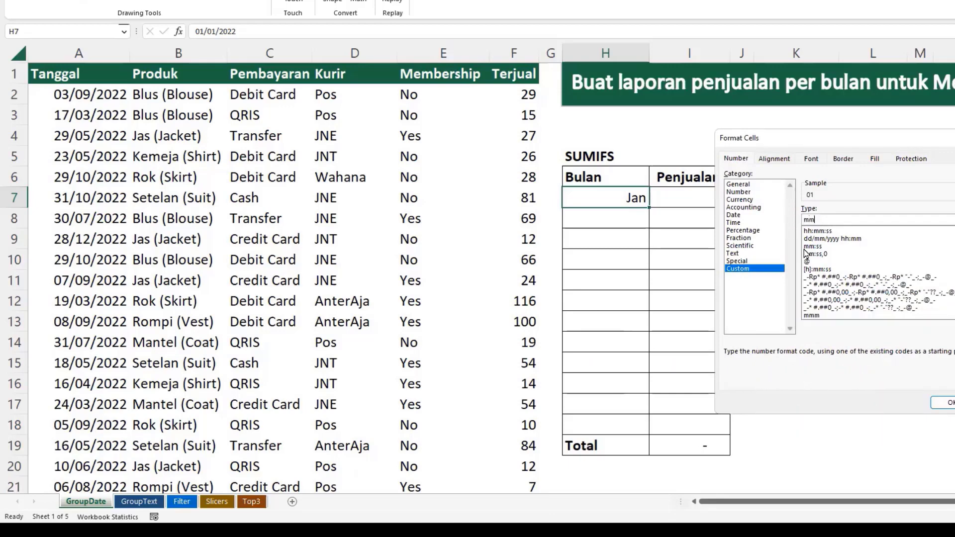
pyautogui.write('mm')
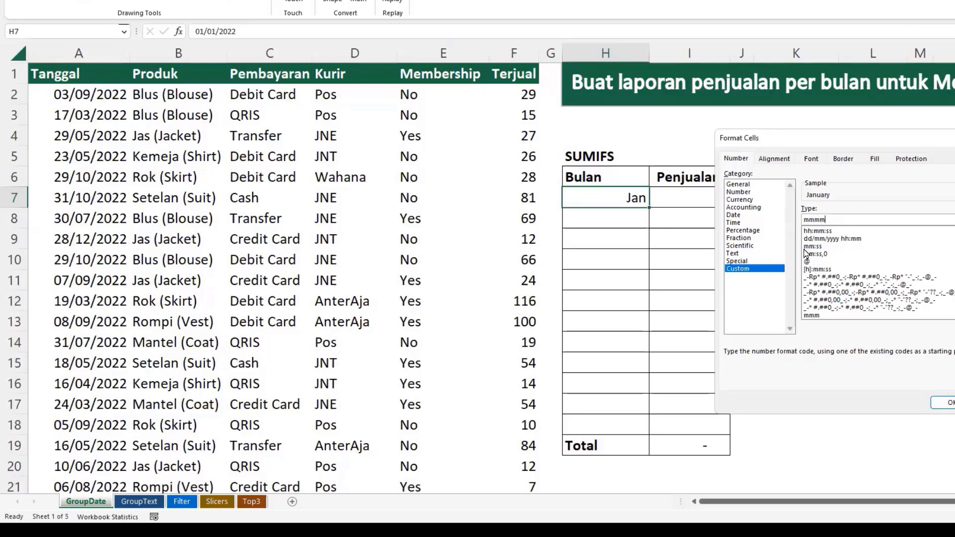
pyautogui.press('BackSpace')
pyautogui.click(947, 399)
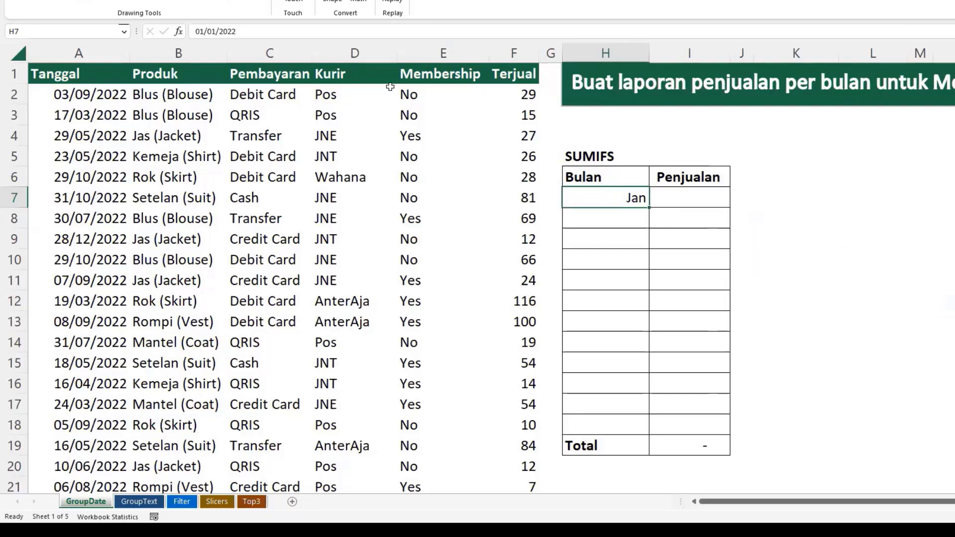
# Step: Inspect the full date stored behind the month shown in cell H7, leaving the cell unedited
pyautogui.click(243, 37)
pyautogui.moveTo(243, 36); pyautogui.dragTo(194, 33)
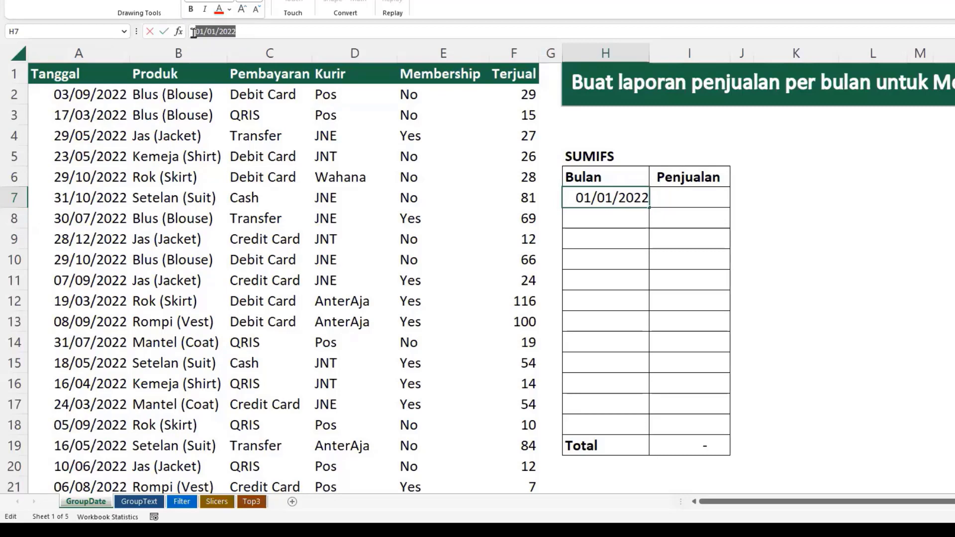
pyautogui.press('Escape')
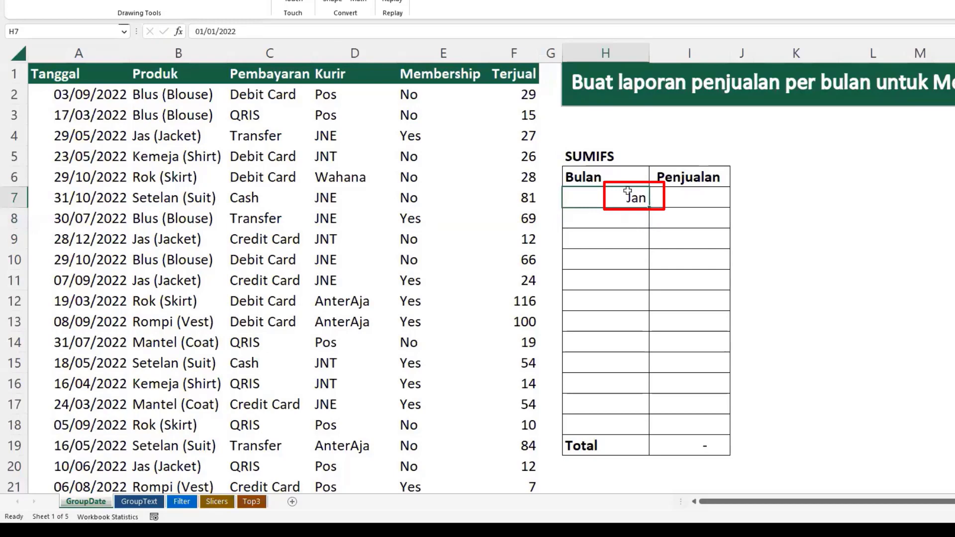
pyautogui.click(642, 217)
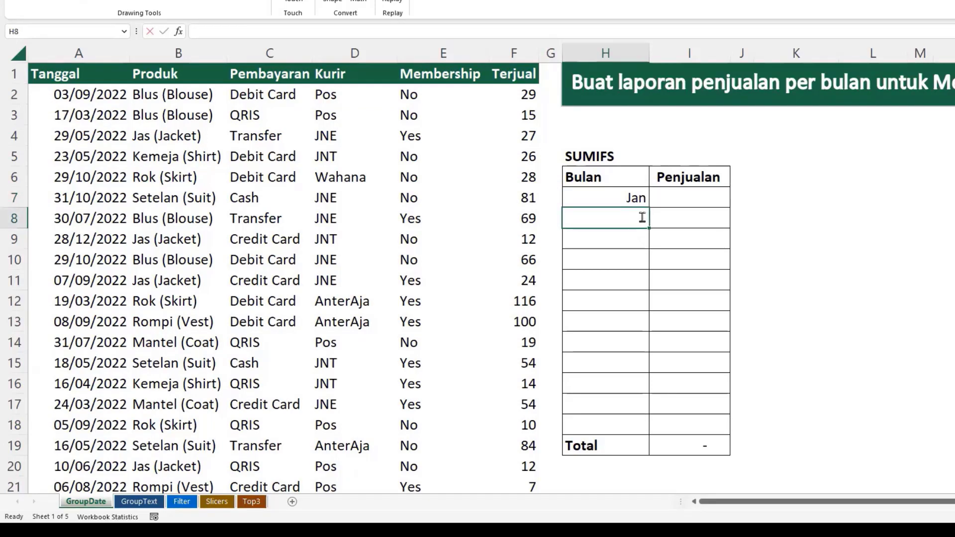
pyautogui.write('1/2')
pyautogui.press('Return')
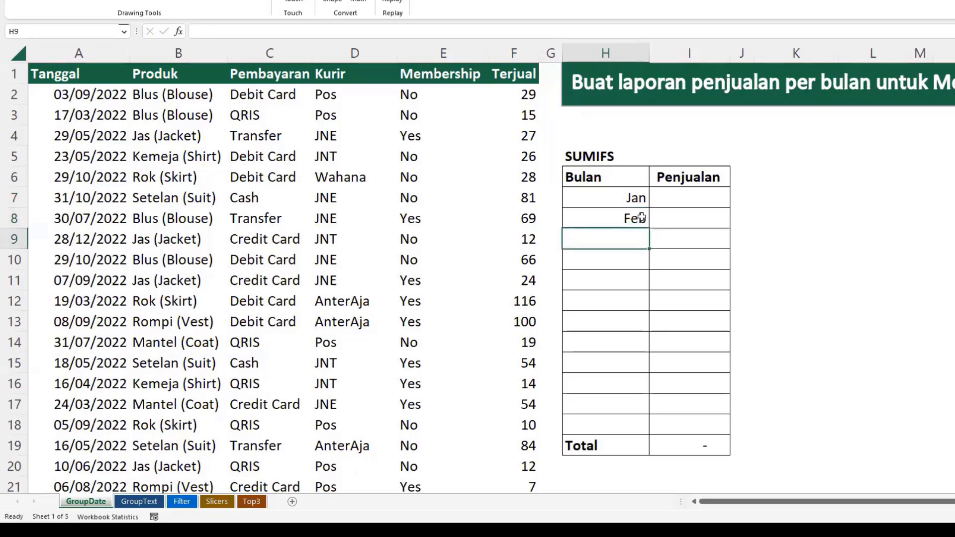
# Step: Enter 1/2/22 in cell H8 and autofill the monthly dates from H7:H8 down to H18
pyautogui.click(641, 217)
pyautogui.write('1/')
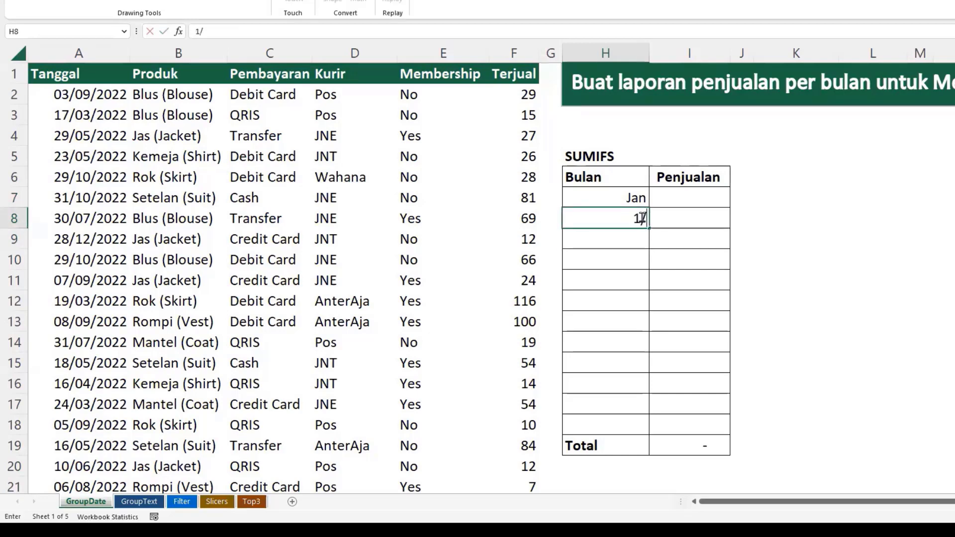
pyautogui.write('2/22')
pyautogui.press('Return')
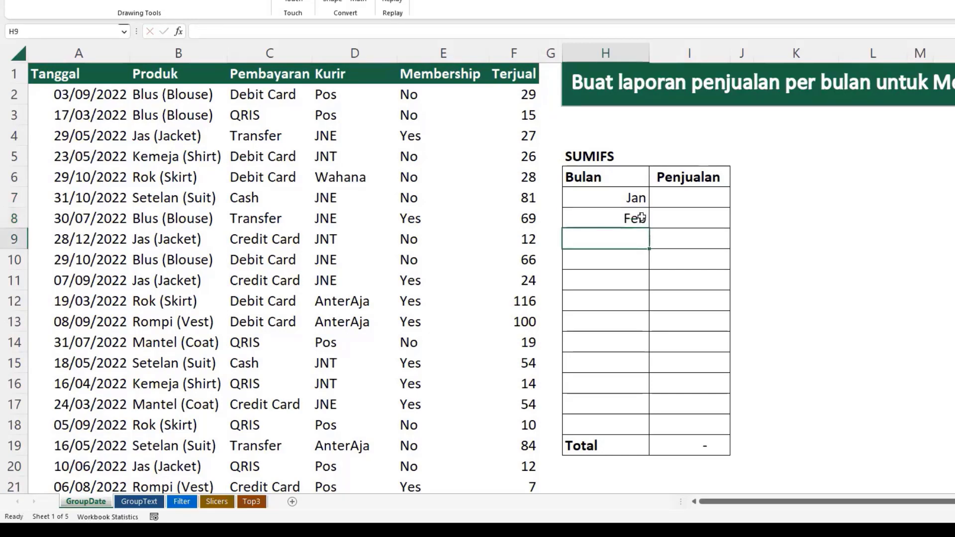
pyautogui.moveTo(636, 197); pyautogui.dragTo(649, 431)
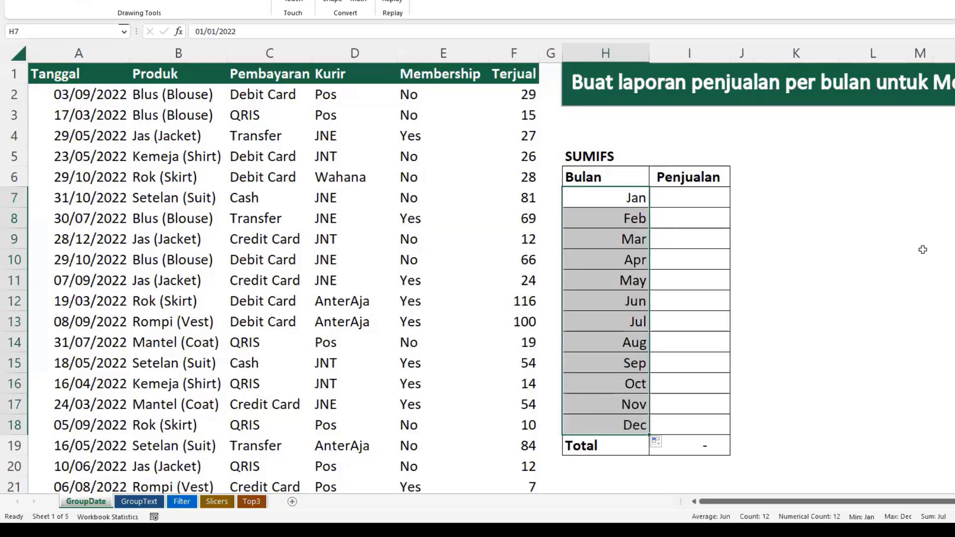
# Step: Format the Bulan dates in H7:H18 as full dates with the Date type 14/03/2012
pyautogui.hotkey('ctrl', '1')
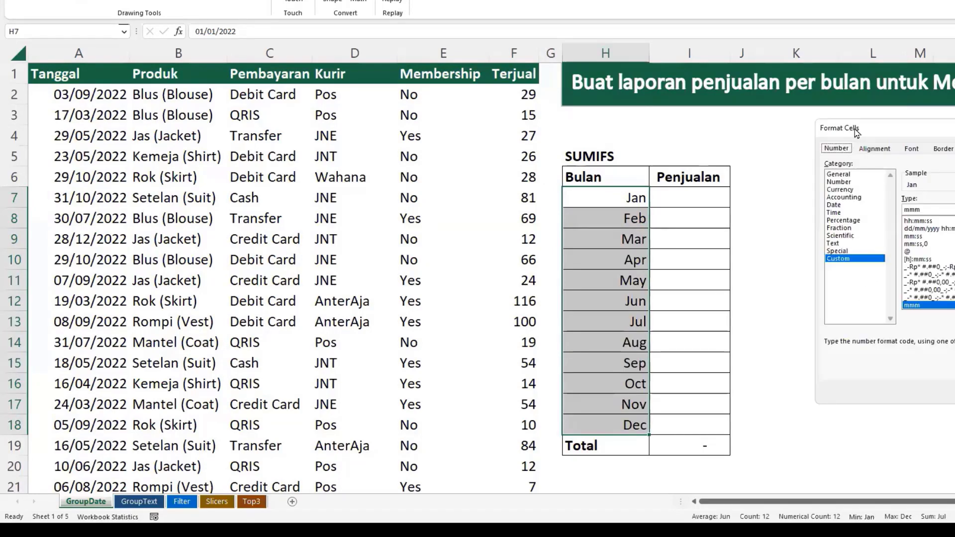
pyautogui.moveTo(857, 131); pyautogui.dragTo(785, 124)
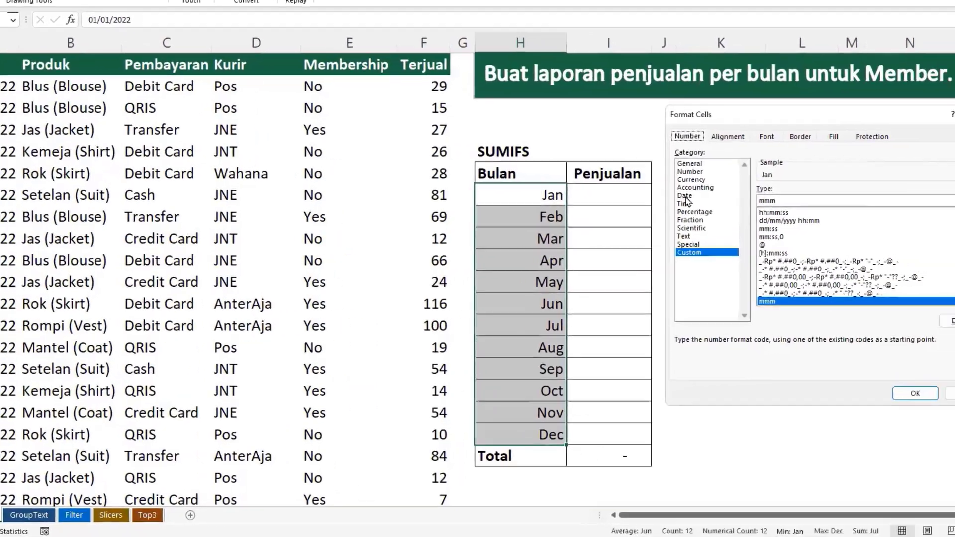
pyautogui.click(761, 199)
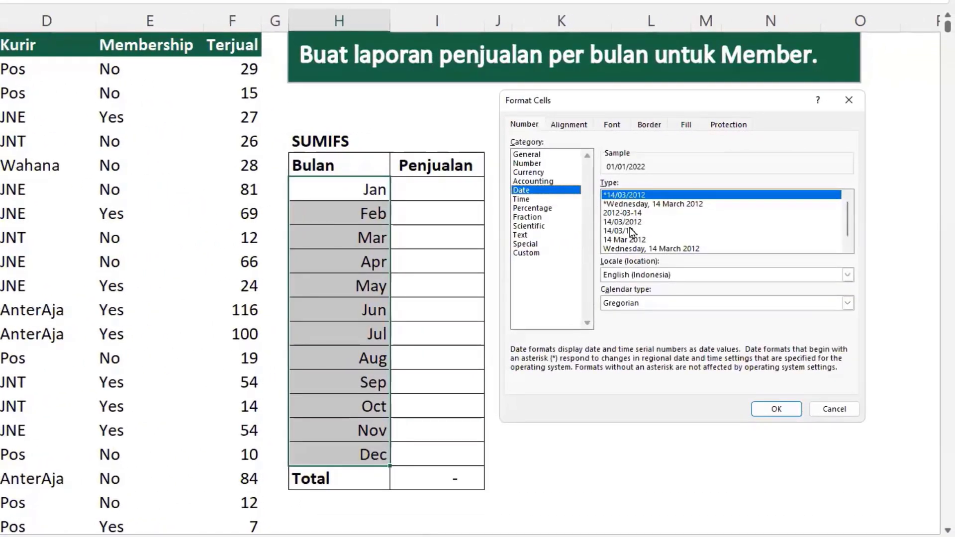
pyautogui.click(629, 223)
pyautogui.click(775, 409)
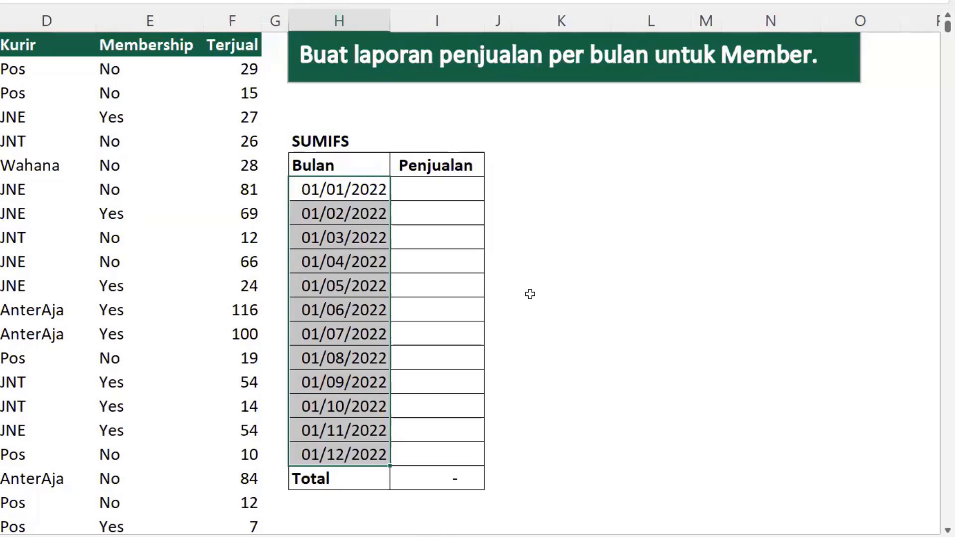
# Step: Apply the custom number format mmm to the Bulan dates in H7:H18 to display short month names
pyautogui.hotkey('ctrl', '1')
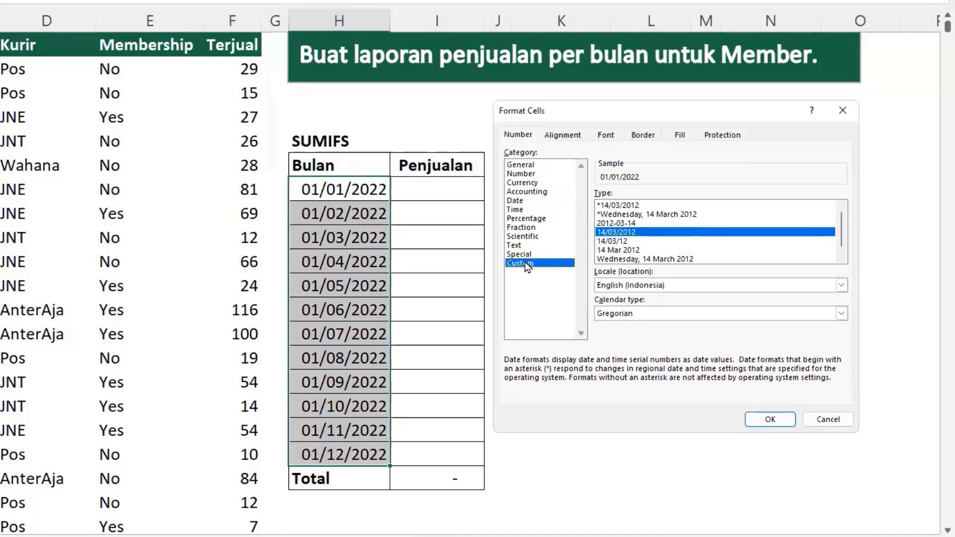
pyautogui.click(524, 261)
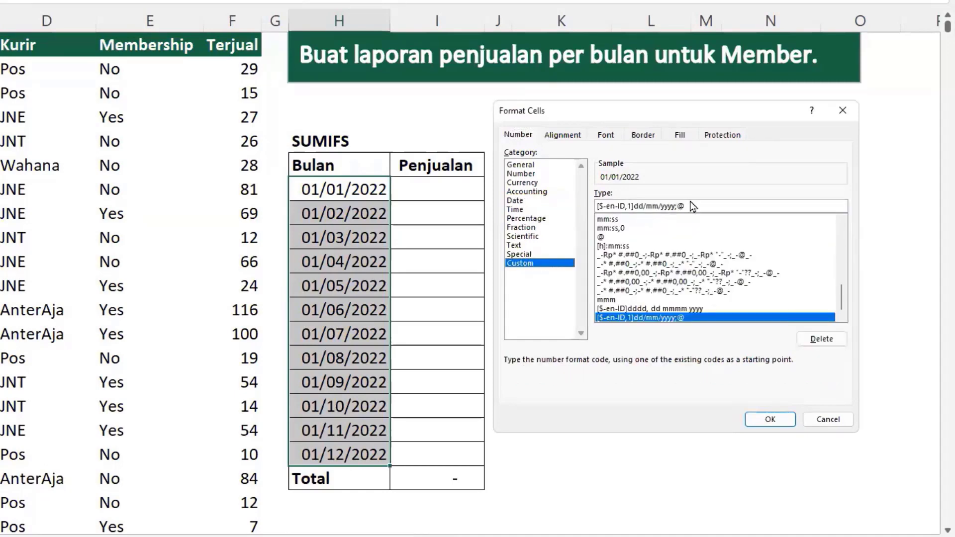
pyautogui.moveTo(560, 208); pyautogui.dragTo(544, 209)
pyautogui.write('mm')
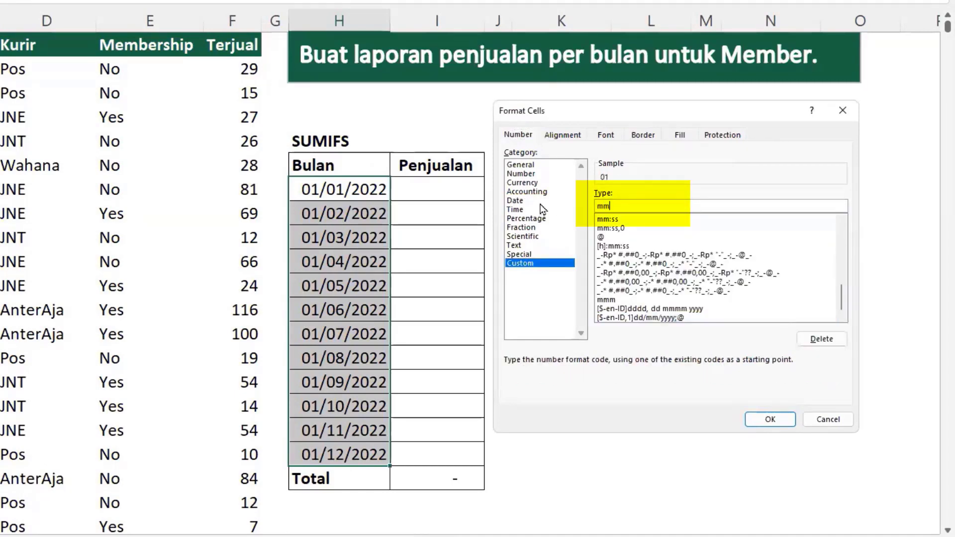
pyautogui.write('m')
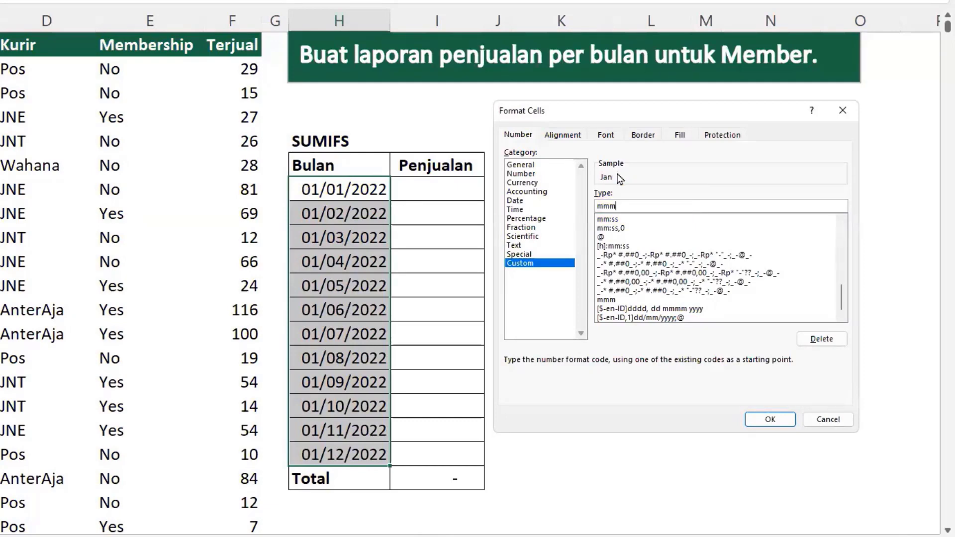
pyautogui.click(770, 419)
pyautogui.click(602, 258)
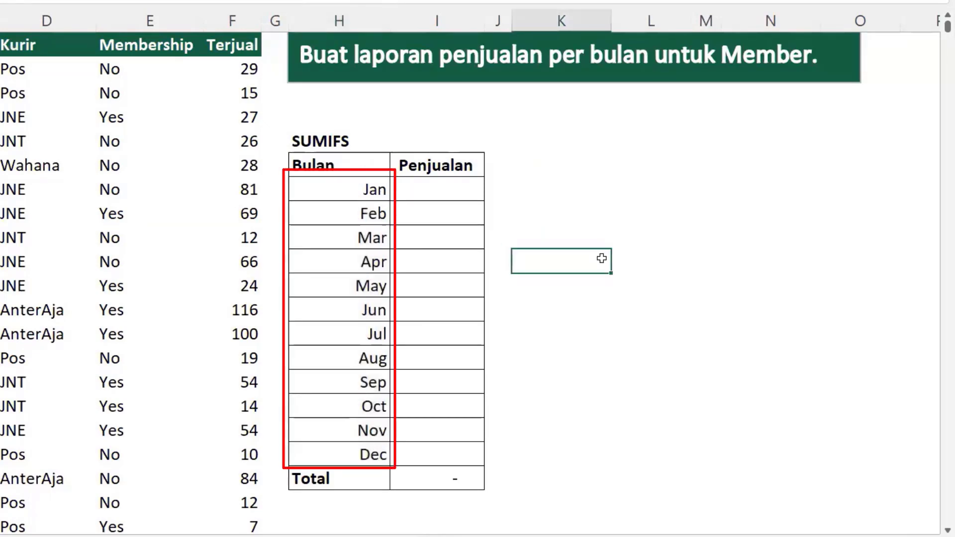
# Step: Handwrite a circled 1 and the word Member beside the report table with the green pen
pyautogui.click(432, 188)
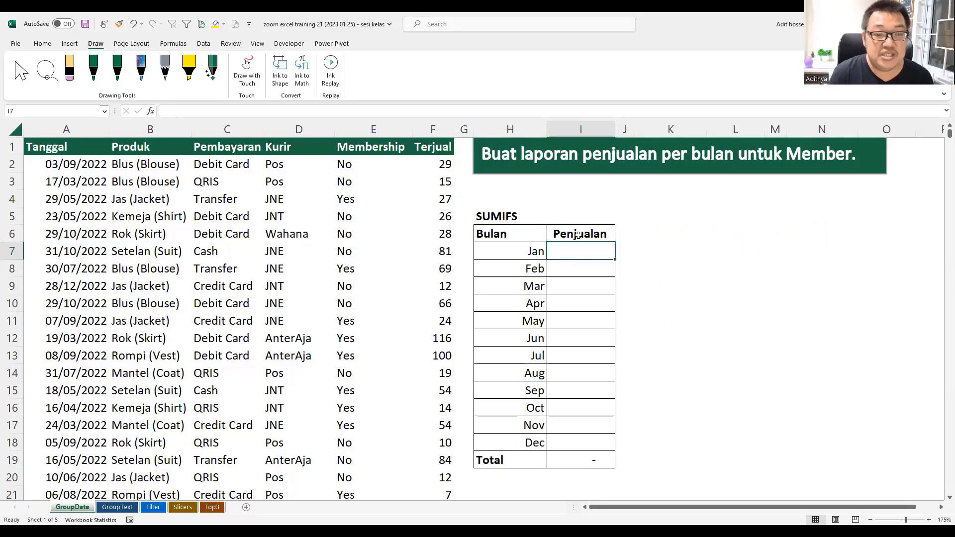
pyautogui.click(93, 69)
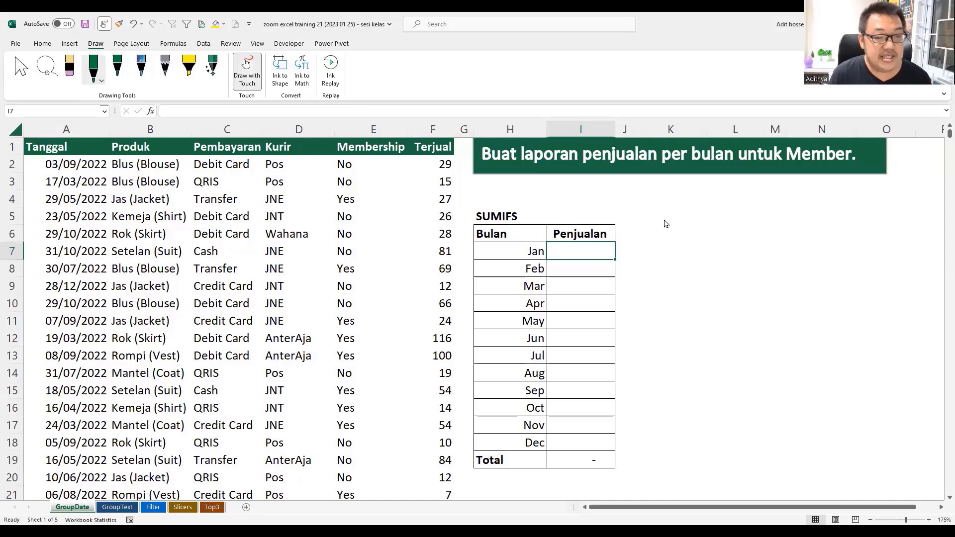
pyautogui.moveTo(663, 222)
pyautogui.mouseDown()
pyautogui.moveTo(665, 202)
pyautogui.moveTo(731, 219)
pyautogui.moveTo(744, 233)
pyautogui.moveTo(796, 217)
pyautogui.mouseUp()
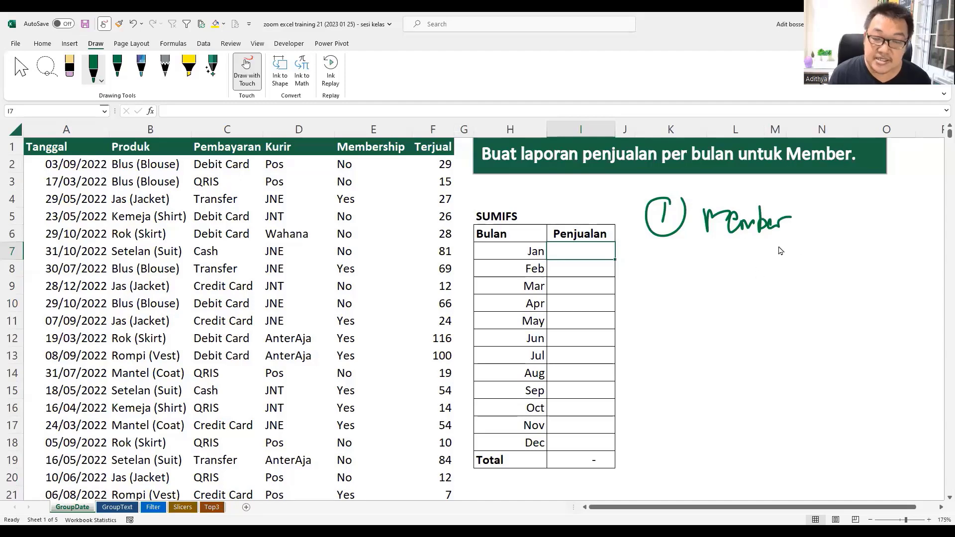
# Step: Circle the Yes values in E4, E8 and E11 of the Membership column with the green pen
pyautogui.moveTo(360, 190)
pyautogui.mouseDown()
pyautogui.moveTo(336, 196)
pyautogui.moveTo(367, 199)
pyautogui.mouseUp()
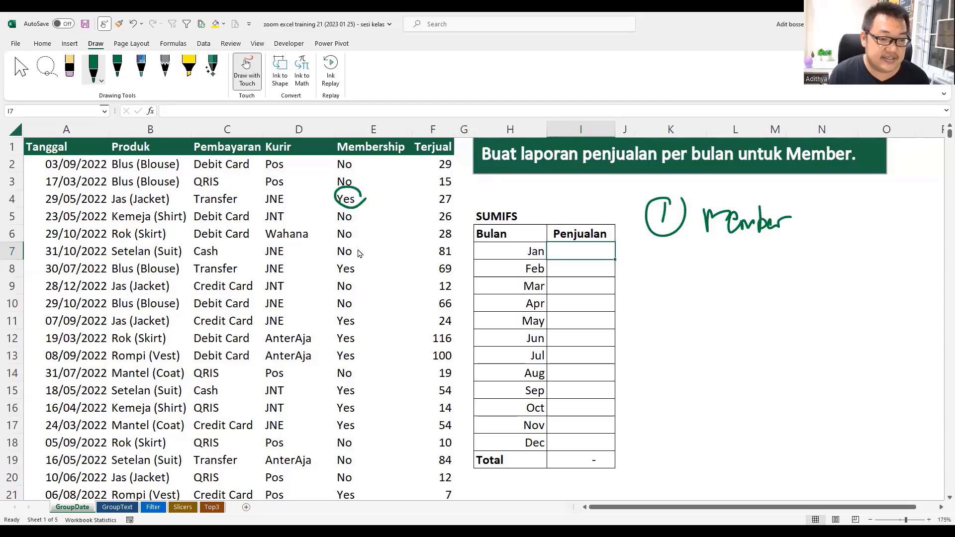
pyautogui.moveTo(359, 258); pyautogui.dragTo(361, 267)
pyautogui.moveTo(355, 314); pyautogui.dragTo(365, 324)
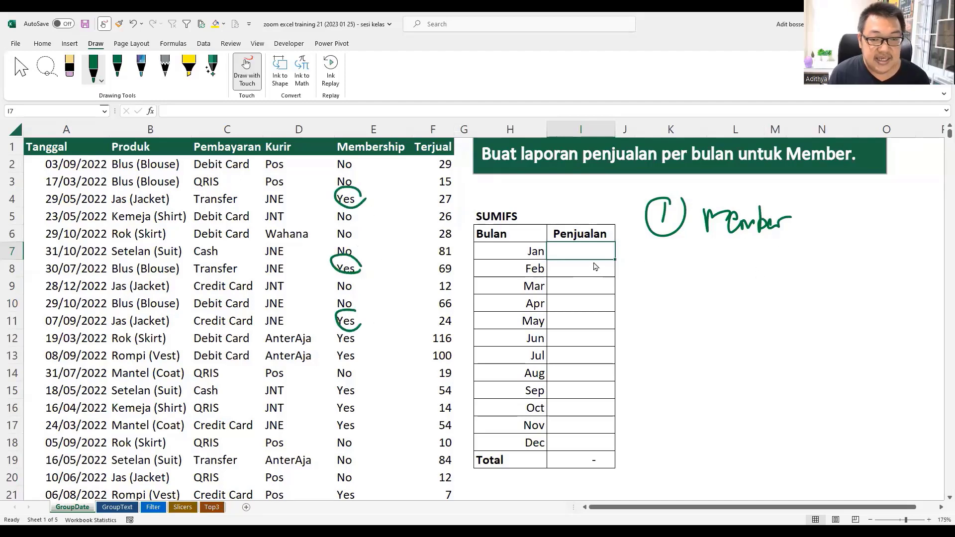
# Step: Handwrite a circled 2 with ≥ 1/1/22 and a circled 3 with < 1/2/22 below the Member note in green pen
pyautogui.moveTo(661, 251)
pyautogui.mouseDown()
pyautogui.moveTo(672, 268)
pyautogui.moveTo(657, 288)
pyautogui.moveTo(680, 252)
pyautogui.moveTo(712, 277)
pyautogui.moveTo(761, 271)
pyautogui.mouseUp()
pyautogui.moveTo(794, 241)
pyautogui.mouseDown()
pyautogui.moveTo(778, 273)
pyautogui.moveTo(835, 264)
pyautogui.mouseUp()
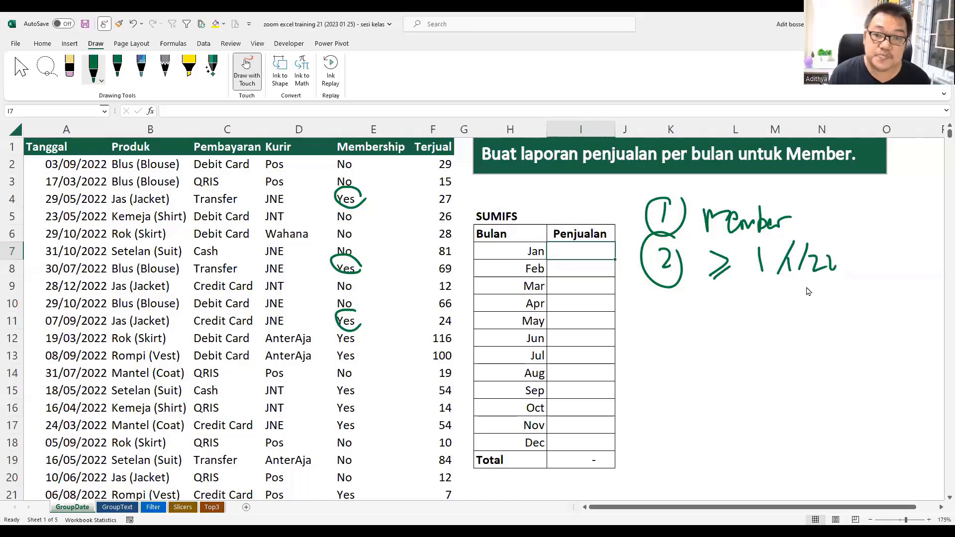
pyautogui.moveTo(664, 304)
pyautogui.mouseDown()
pyautogui.moveTo(671, 331)
pyautogui.moveTo(652, 329)
pyautogui.moveTo(688, 303)
pyautogui.moveTo(725, 335)
pyautogui.moveTo(762, 338)
pyautogui.mouseUp()
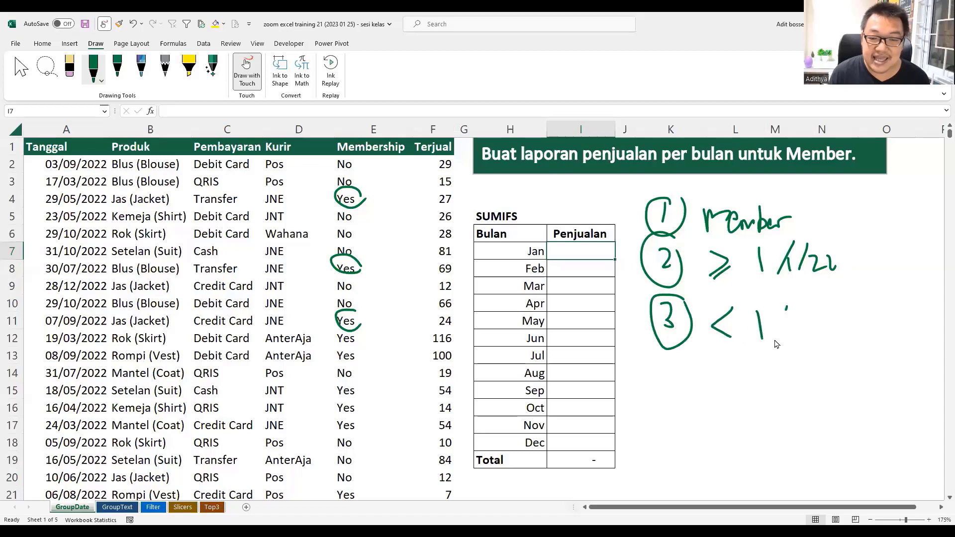
pyautogui.moveTo(786, 307); pyautogui.dragTo(774, 342)
pyautogui.moveTo(785, 324); pyautogui.dragTo(802, 343)
pyautogui.moveTo(827, 312); pyautogui.dragTo(818, 348)
pyautogui.moveTo(831, 329); pyautogui.dragTo(859, 349)
pyautogui.moveTo(863, 333); pyautogui.dragTo(868, 334)
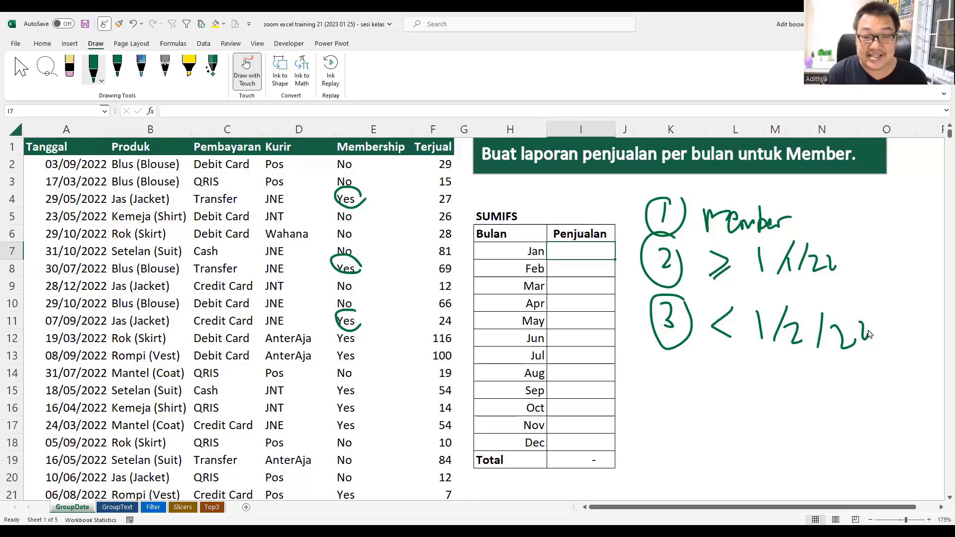
# Step: Delete all the green ink annotations and the title banner from the sheet
pyautogui.press('Escape')
pyautogui.click(727, 232)
pyautogui.hotkey('ctrl', 'a')
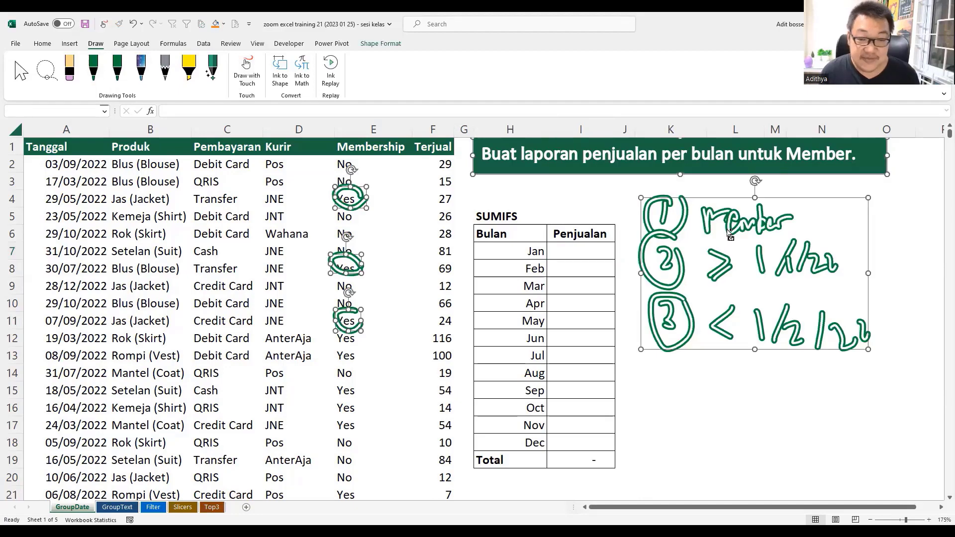
pyautogui.press('Delete')
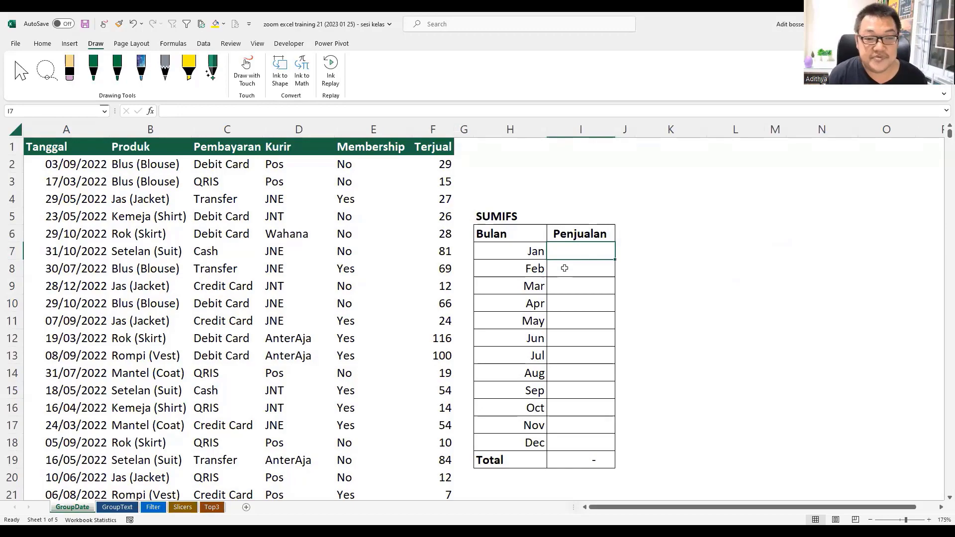
# Step: Start a SUMIFS formula in I7 with the whole Terjual column F:F as the sum range
pyautogui.write('=')
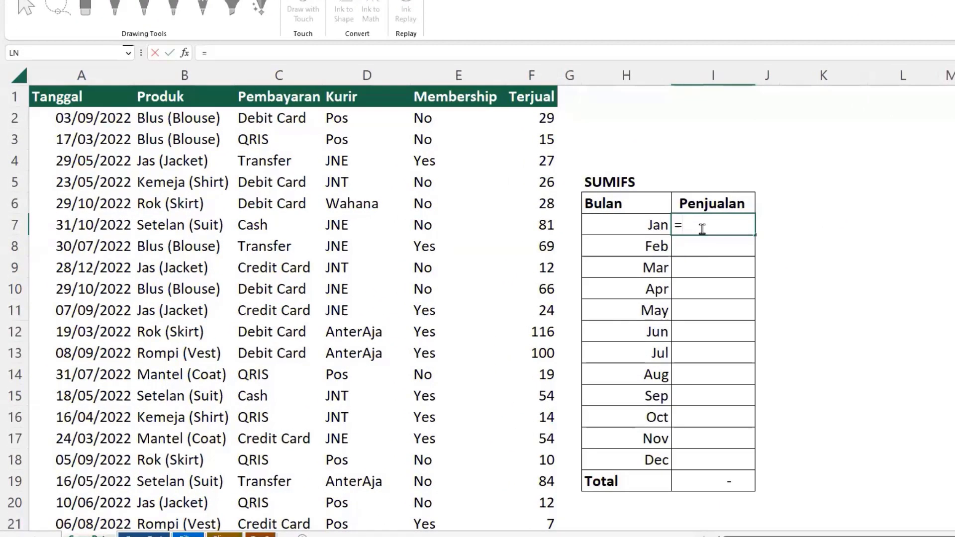
pyautogui.write('sumifs')
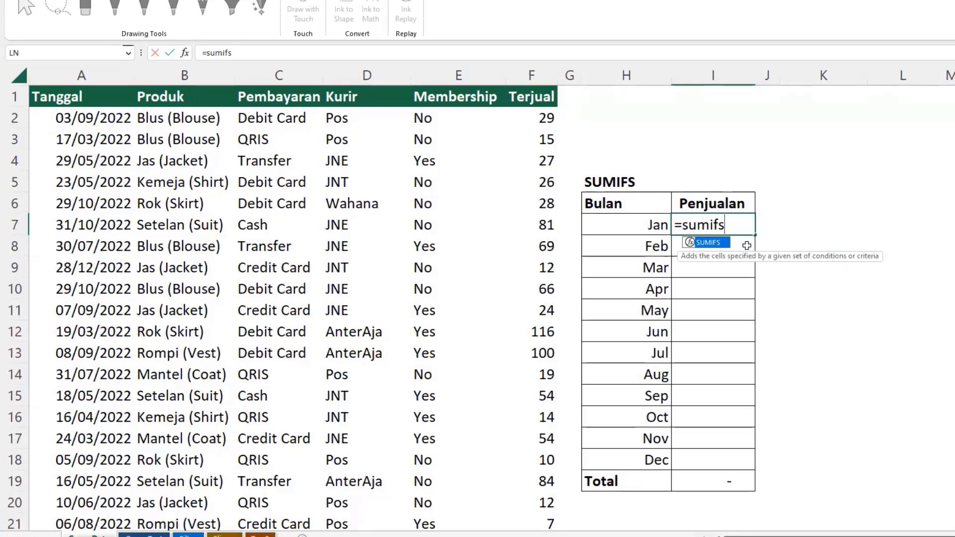
pyautogui.press('Tab')
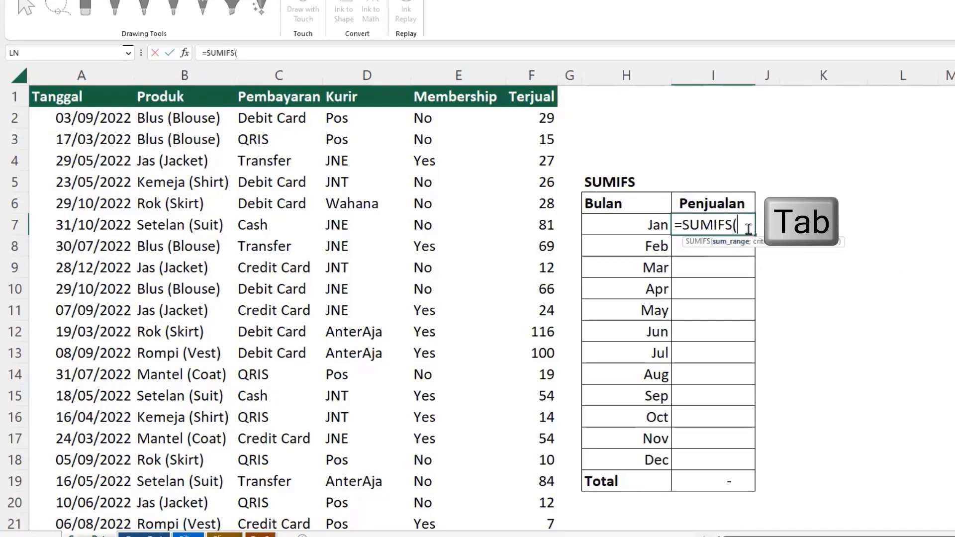
pyautogui.moveTo(736, 225); pyautogui.dragTo(684, 220)
pyautogui.click(737, 225)
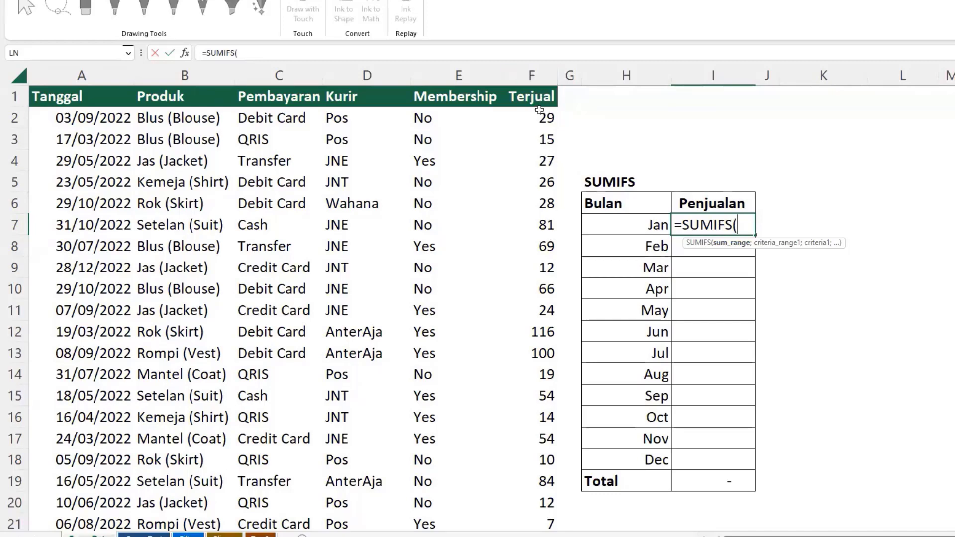
pyautogui.moveTo(540, 112); pyautogui.dragTo(535, 146)
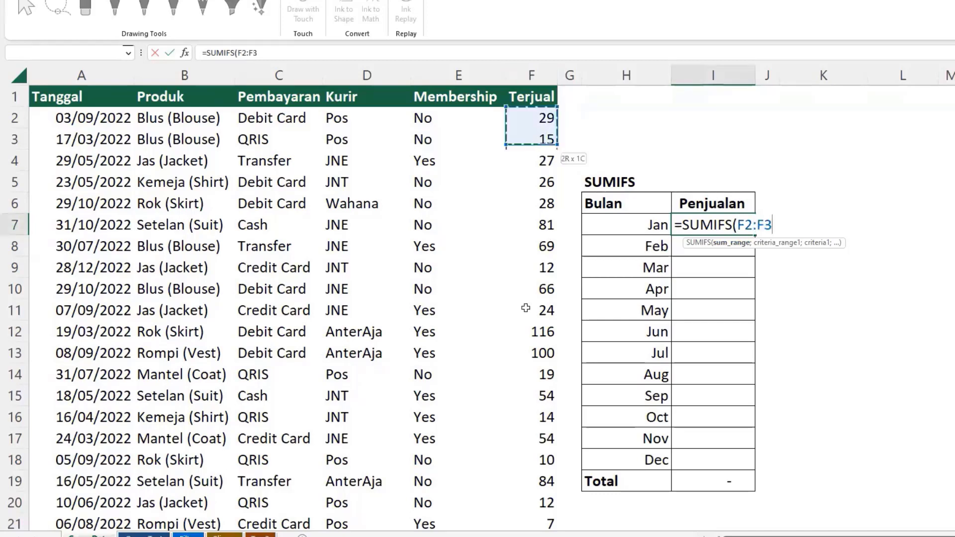
pyautogui.click(544, 72)
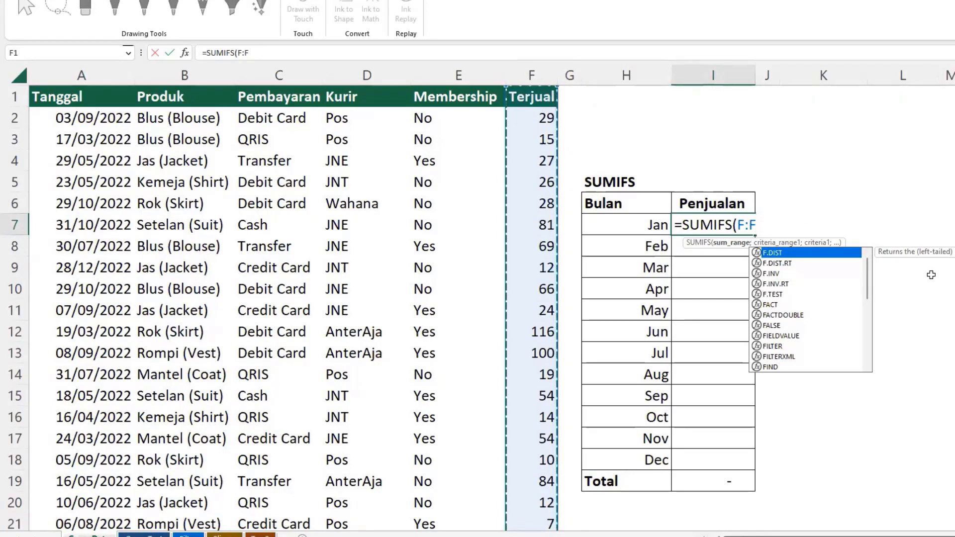
pyautogui.write(';')
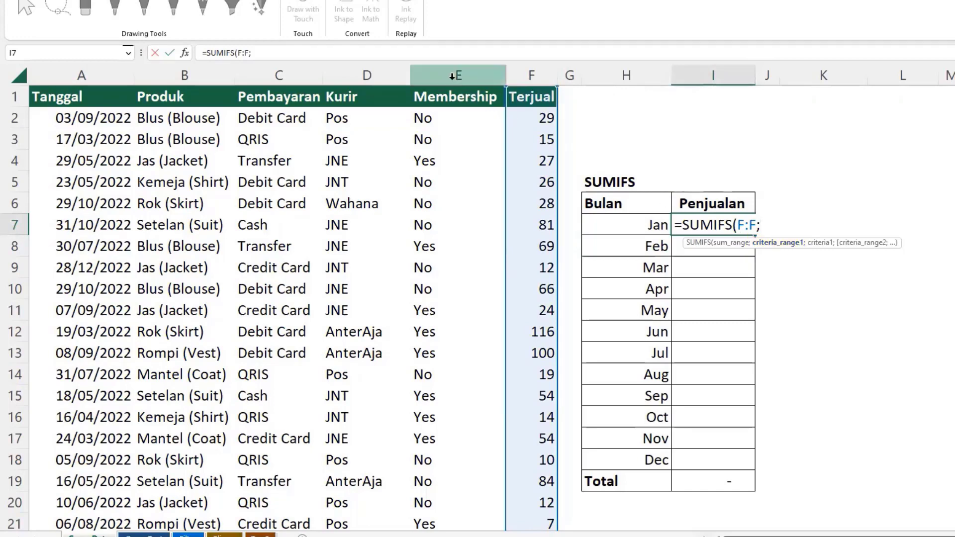
# Step: Add the first SUMIFS condition: Membership column E:E equal to "Yes"
pyautogui.click(452, 76)
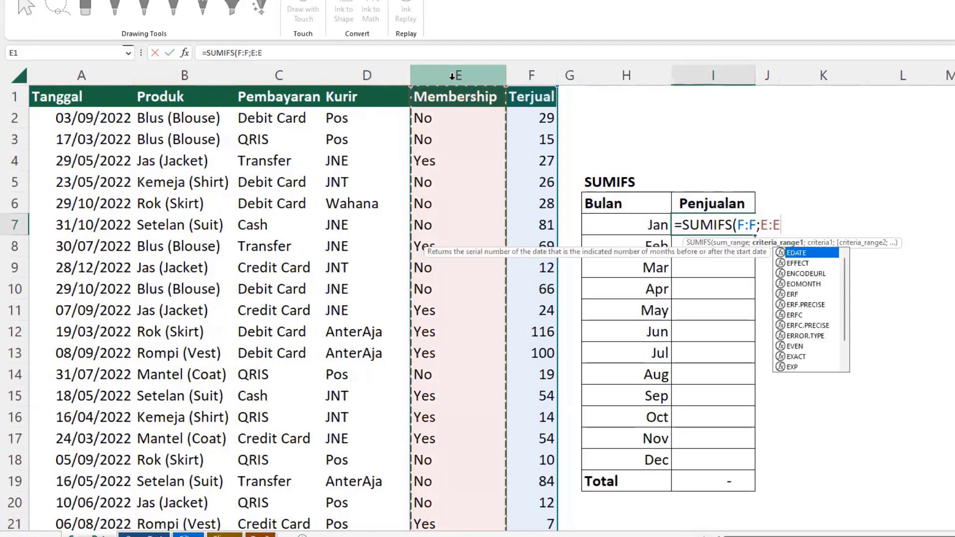
pyautogui.write(';')
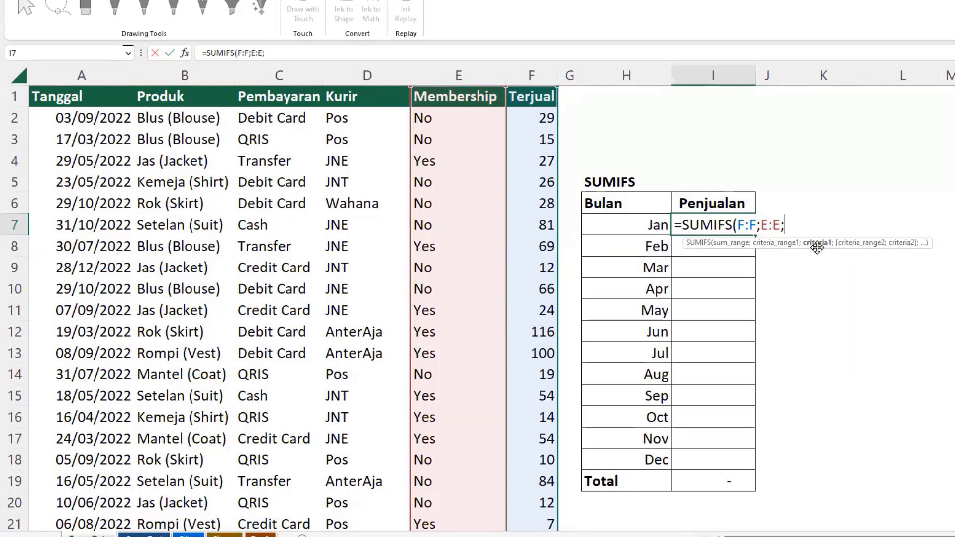
pyautogui.write('"')
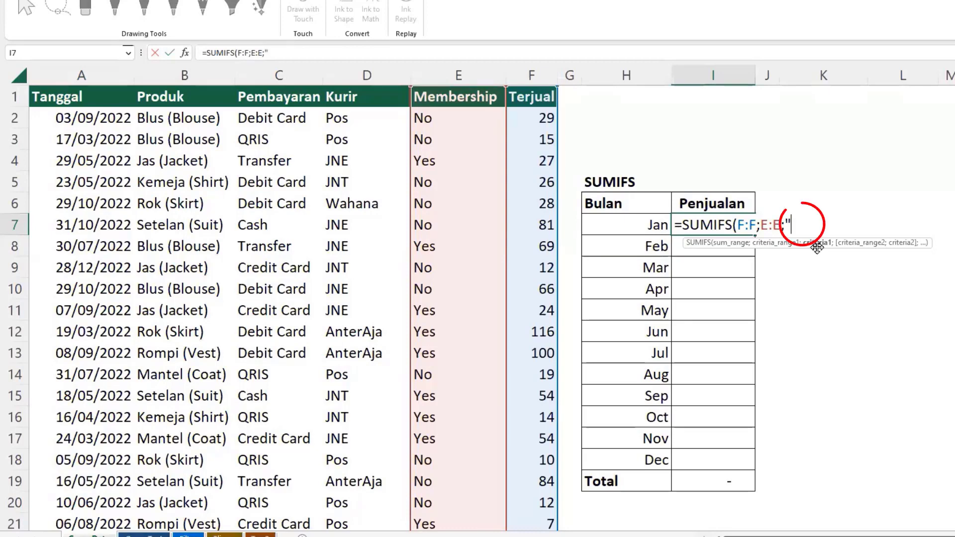
pyautogui.write('Yes"')
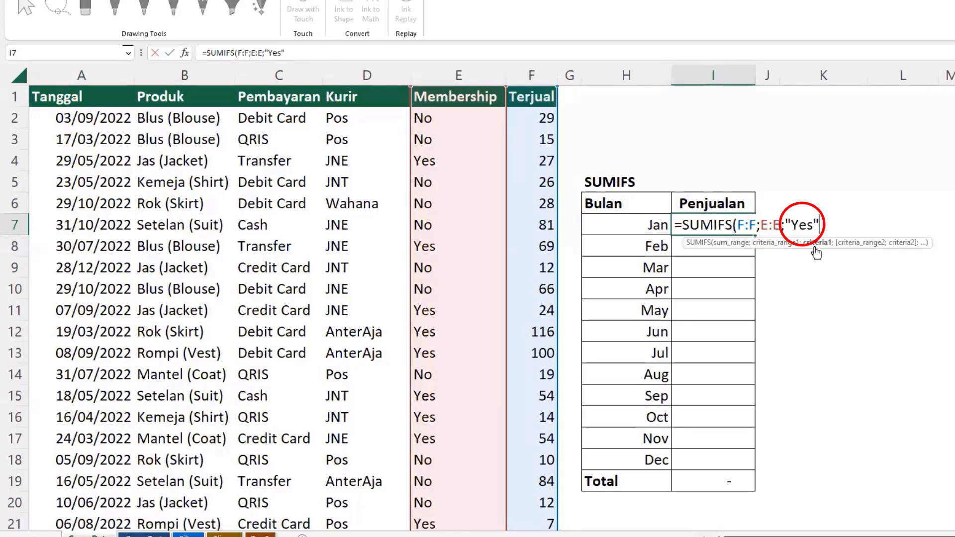
pyautogui.write(';')
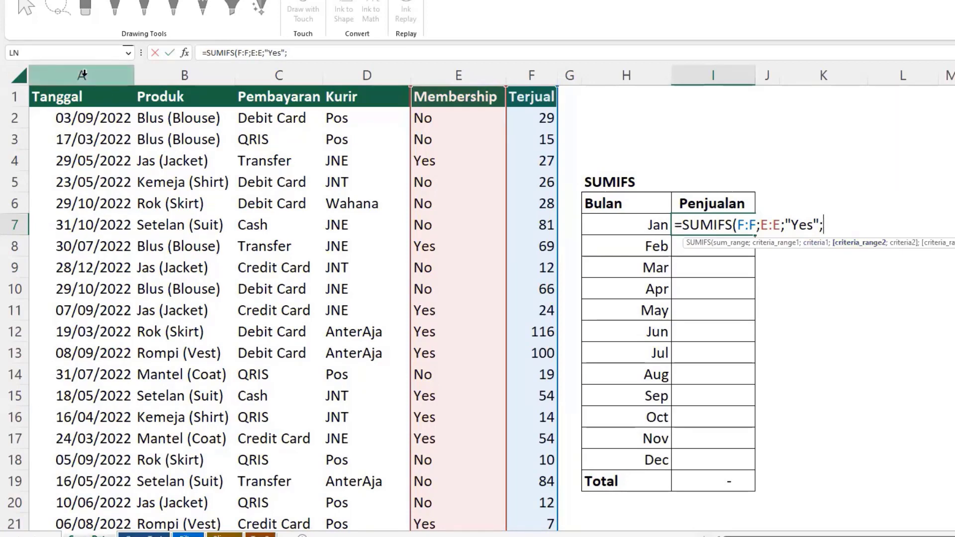
# Step: Add the second SUMIFS condition: Tanggal column A:A with the criterion ">="&H7
pyautogui.click(83, 74)
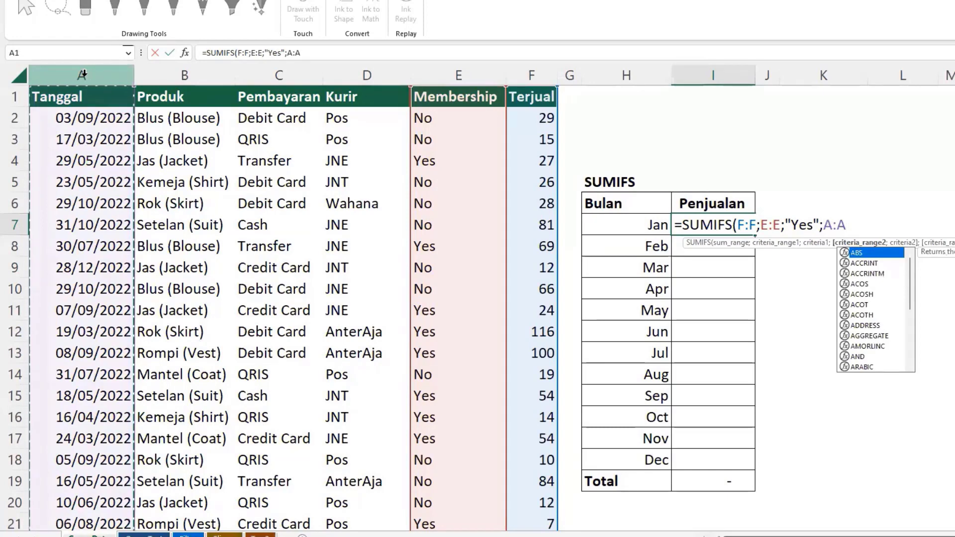
pyautogui.write(';')
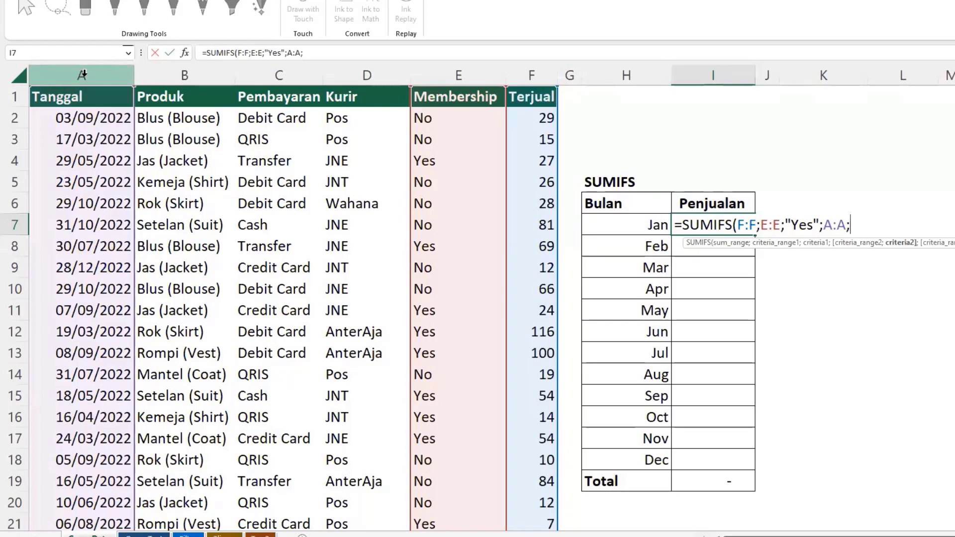
pyautogui.write('">=')
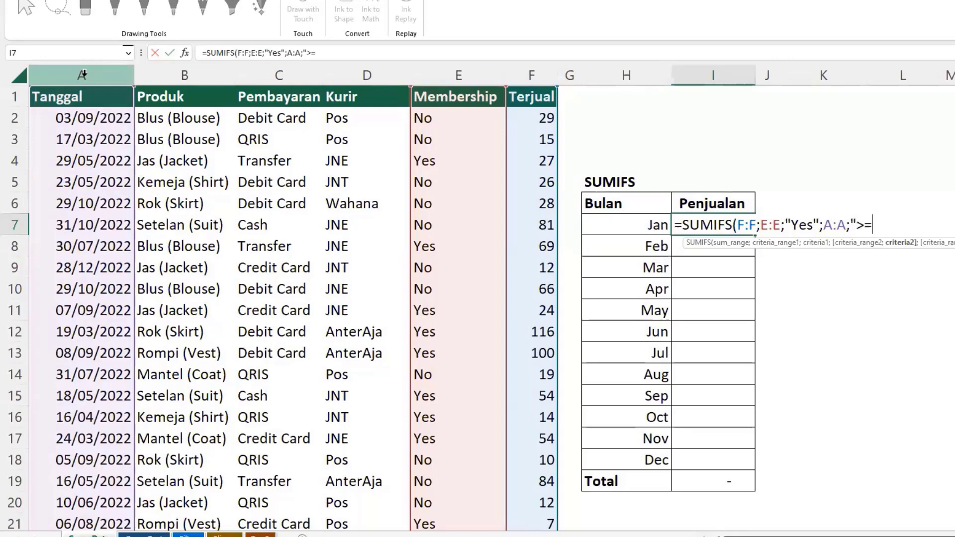
pyautogui.write('"')
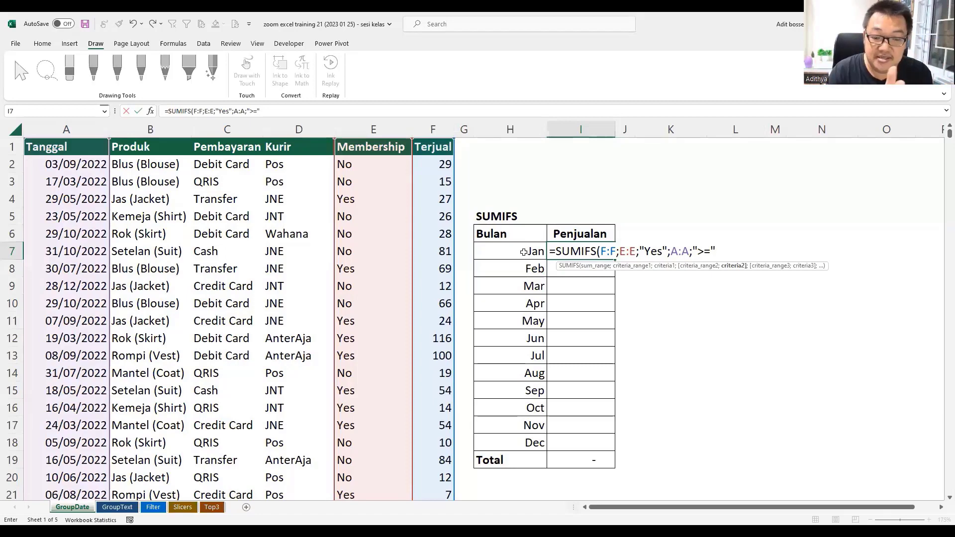
pyautogui.write('&')
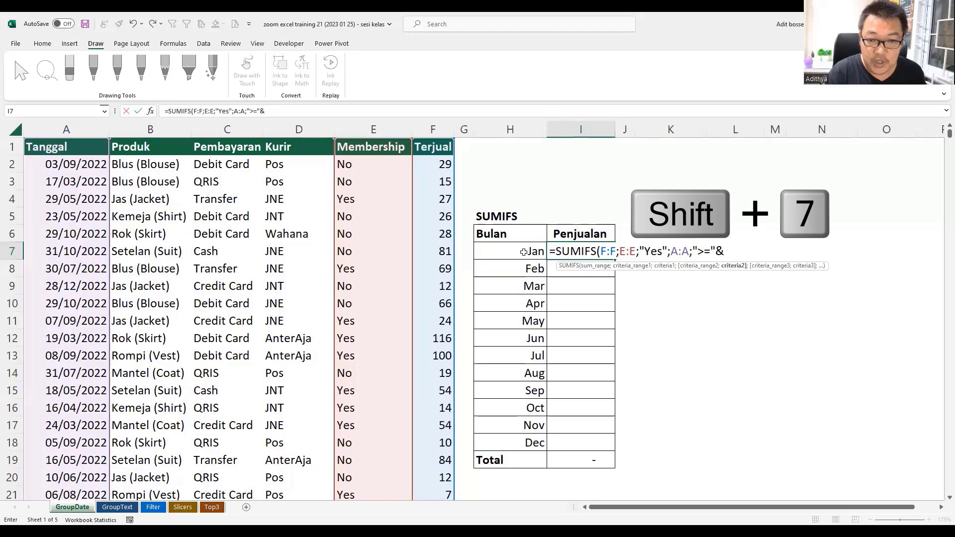
pyautogui.click(512, 249)
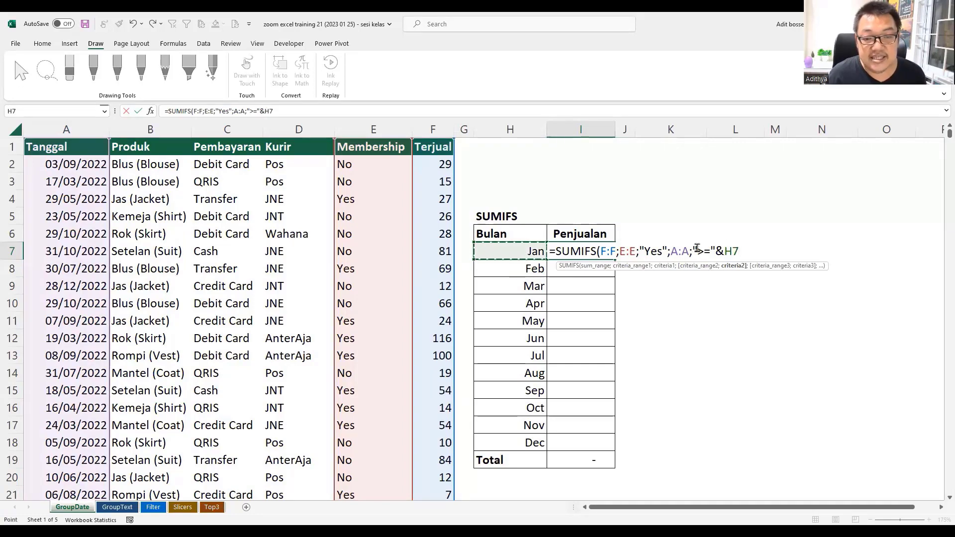
pyautogui.moveTo(694, 249); pyautogui.dragTo(753, 255)
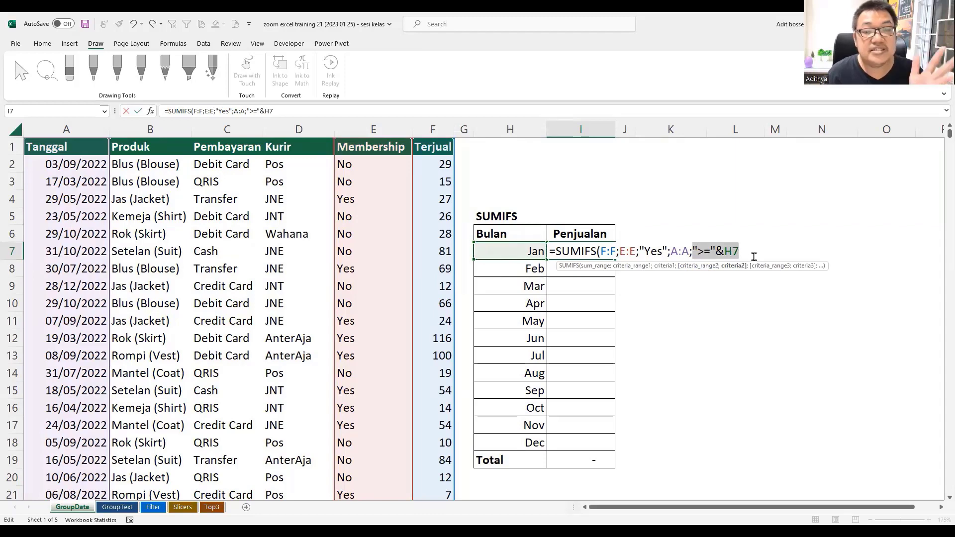
pyautogui.click(757, 256)
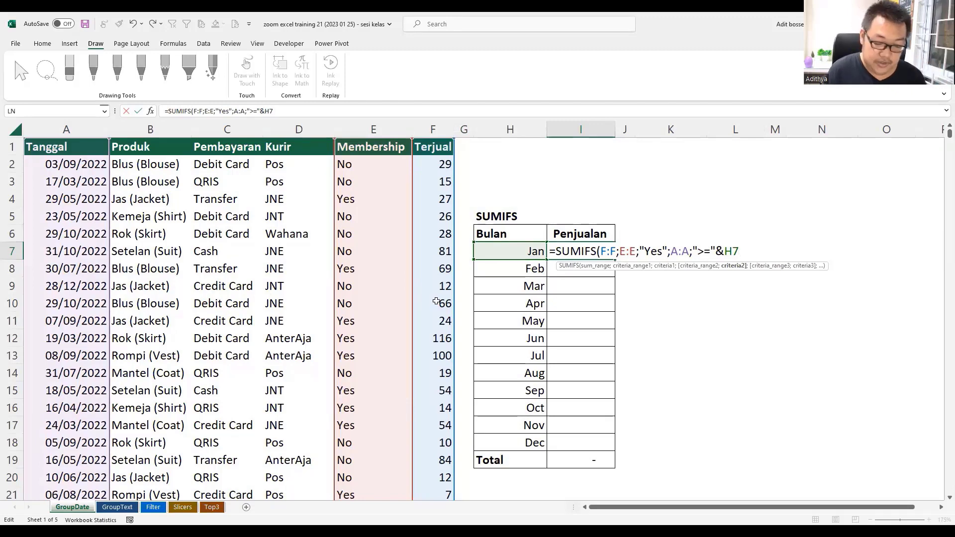
# Step: Add the third SUMIFS condition, column A:A with the criterion "<"&H8, and close the formula's parenthesis
pyautogui.write(';')
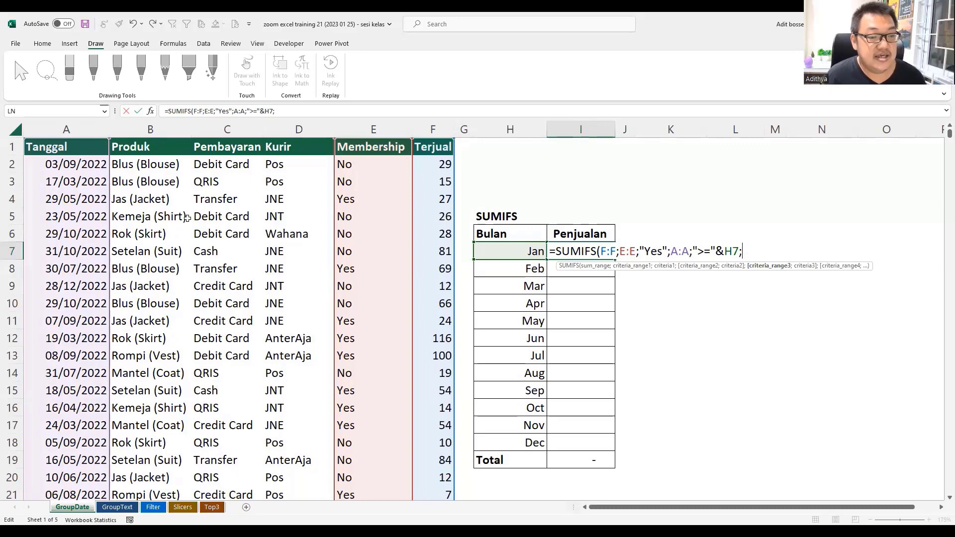
pyautogui.click(86, 130)
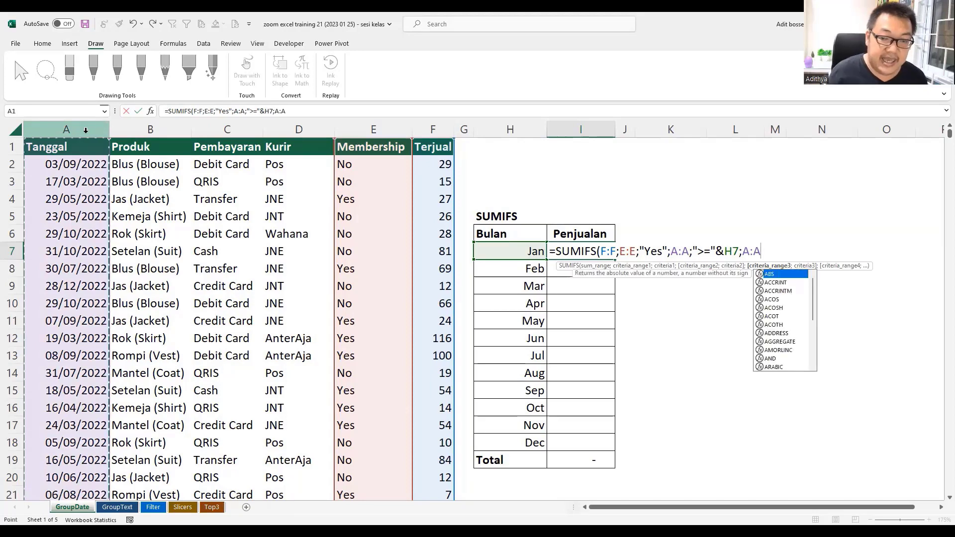
pyautogui.write(';')
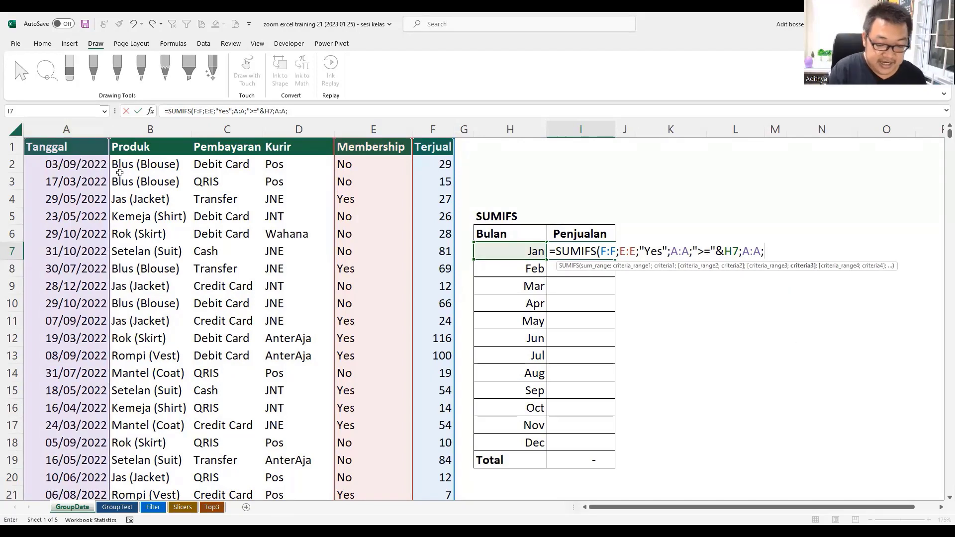
pyautogui.write('"<')
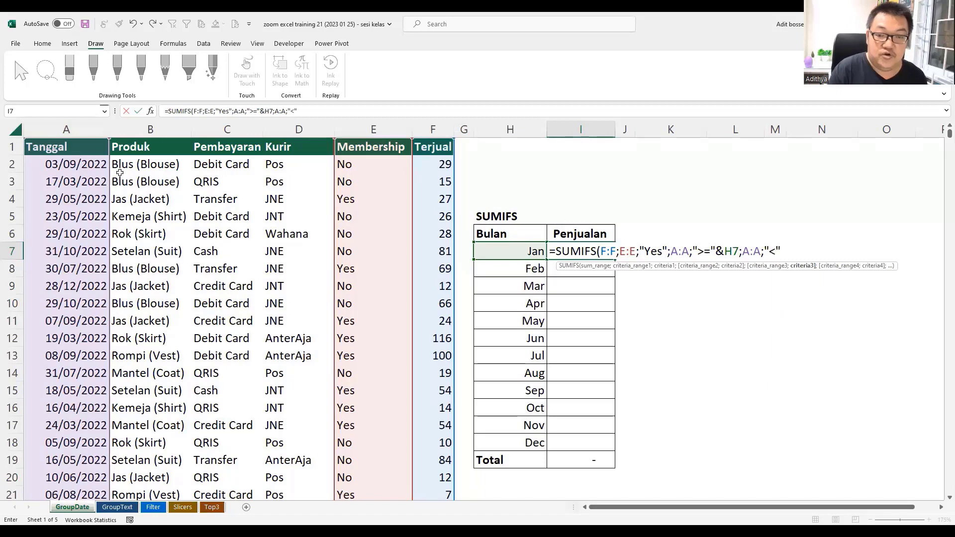
pyautogui.write('"&')
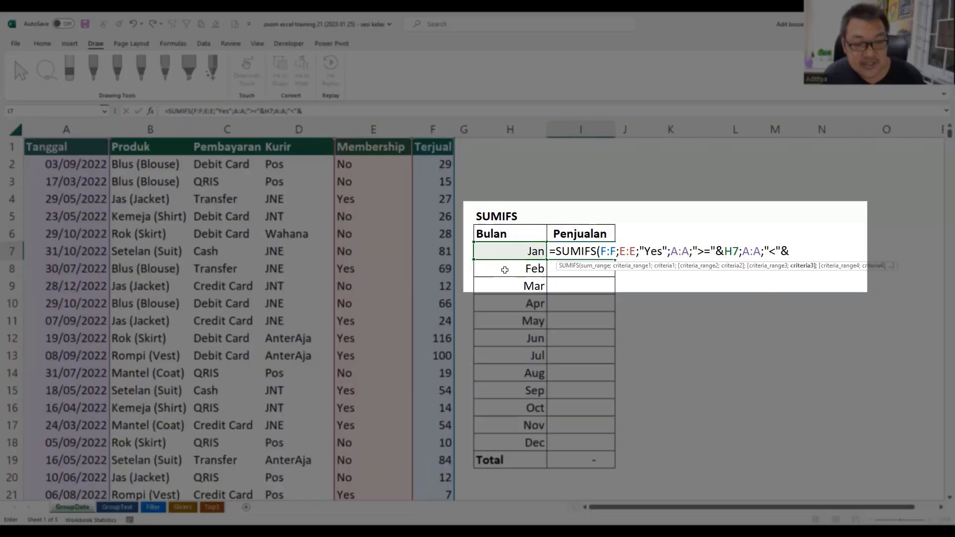
pyautogui.click(522, 268)
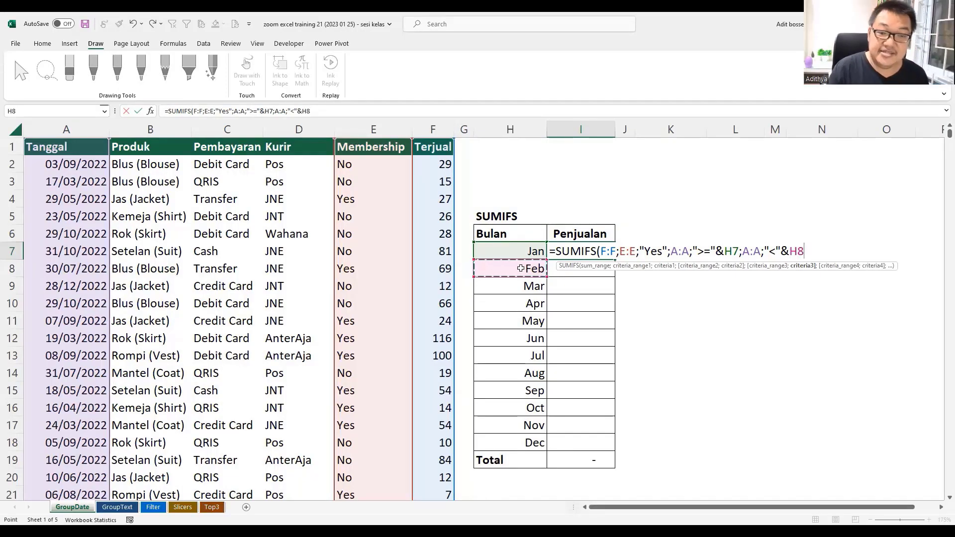
pyautogui.write(')')
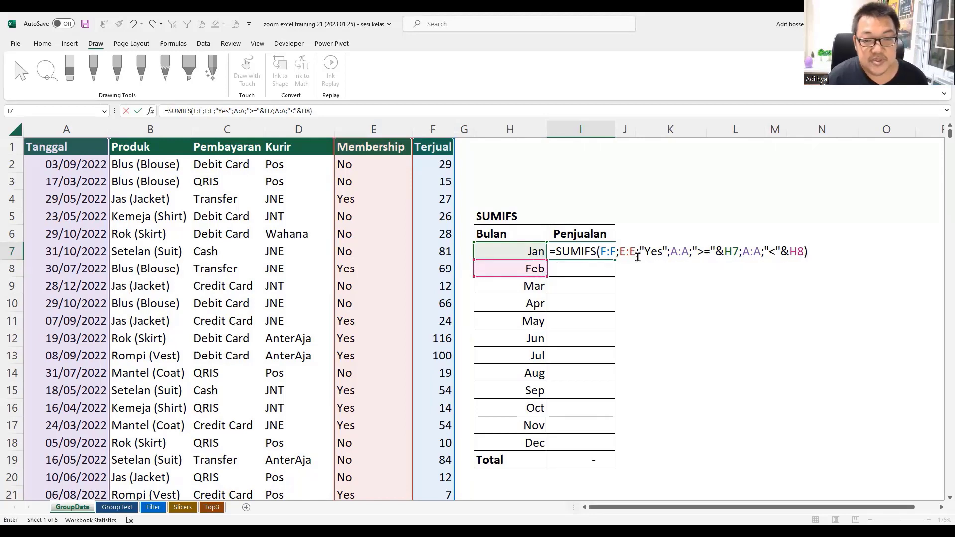
# Step: Review the sum range, membership condition and date conditions within the SUMIFS formula in I7
pyautogui.moveTo(619, 251); pyautogui.dragTo(603, 251)
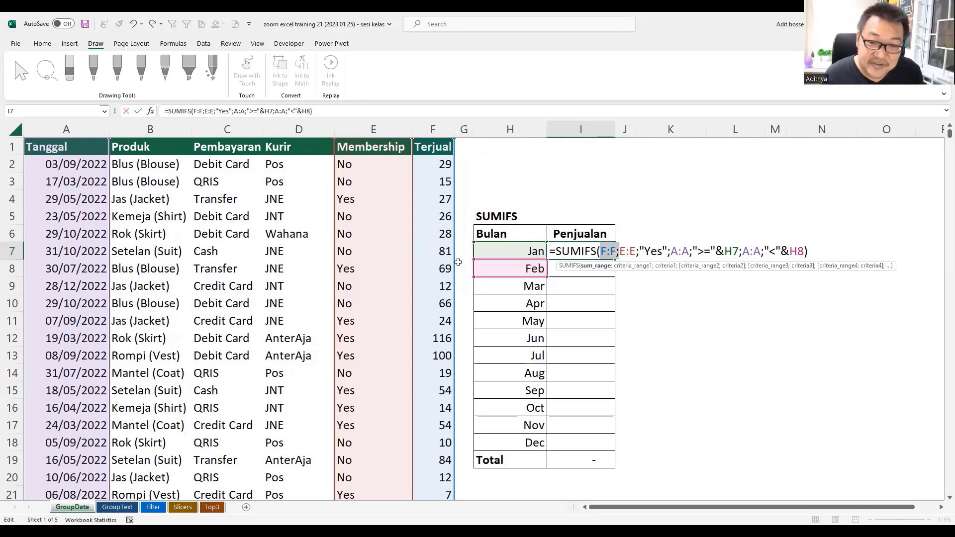
pyautogui.click(620, 252)
pyautogui.moveTo(621, 251); pyautogui.dragTo(666, 251)
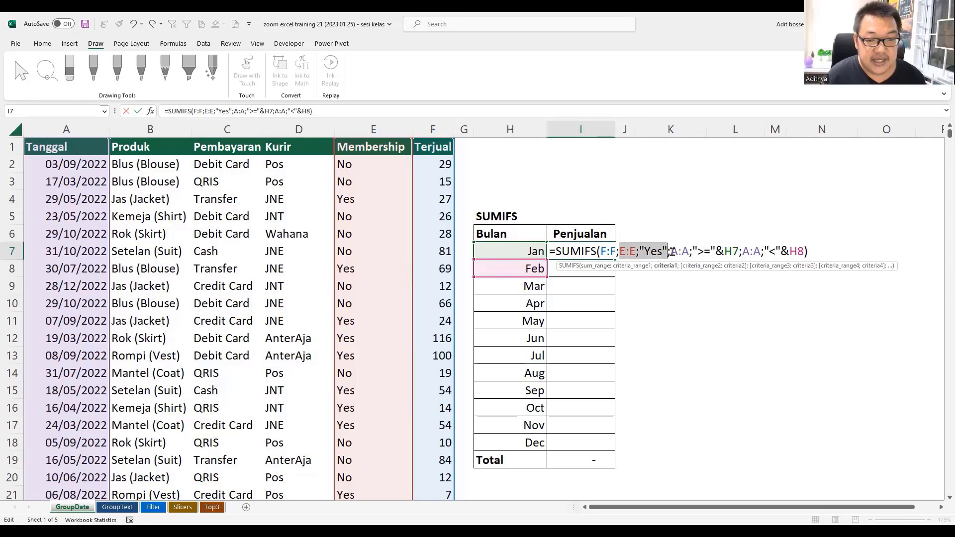
pyautogui.moveTo(670, 251); pyautogui.dragTo(808, 251)
pyautogui.click(756, 252)
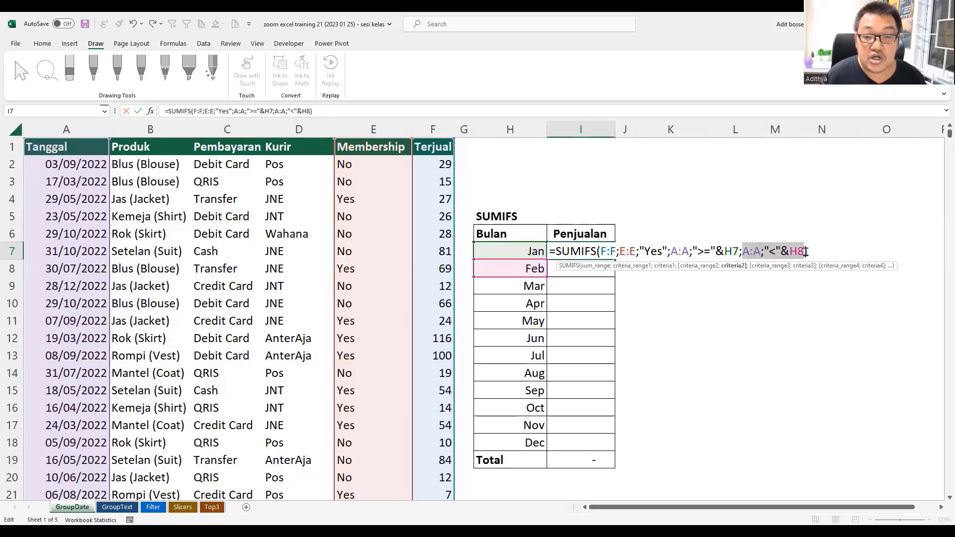
# Step: Enter the SUMIFS formula in I7 and fill it down through December in I18
pyautogui.click(813, 252)
pyautogui.click(815, 255)
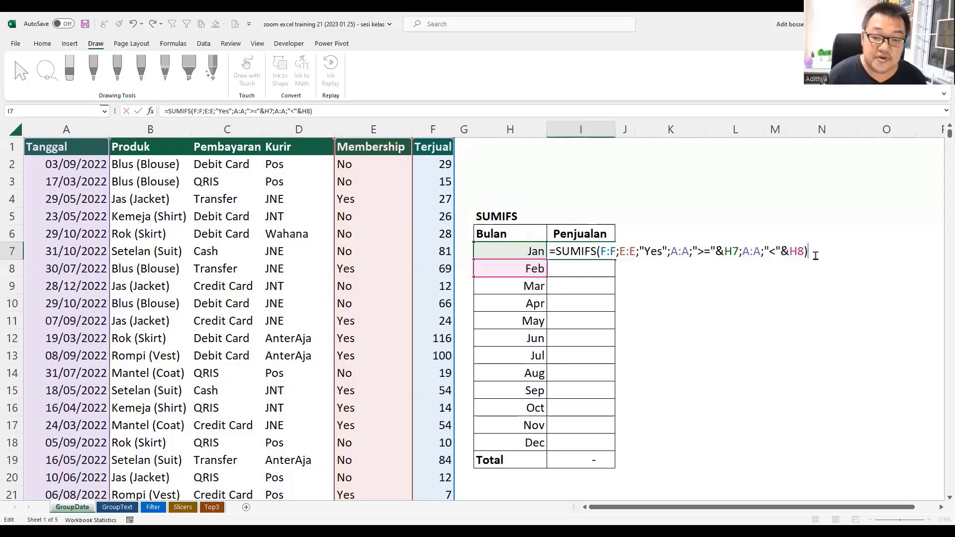
pyautogui.hotkey('ctrl', 'Return')
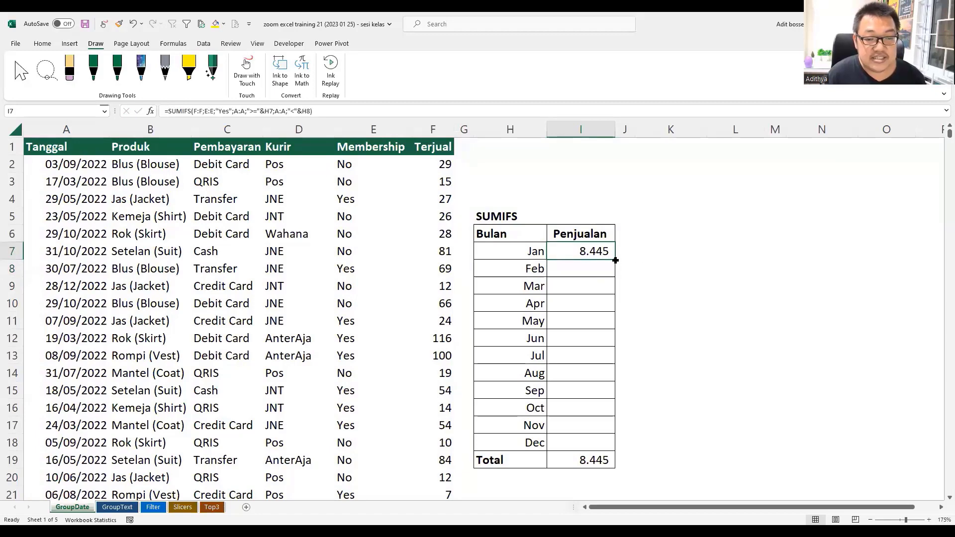
pyautogui.moveTo(615, 260); pyautogui.dragTo(605, 444)
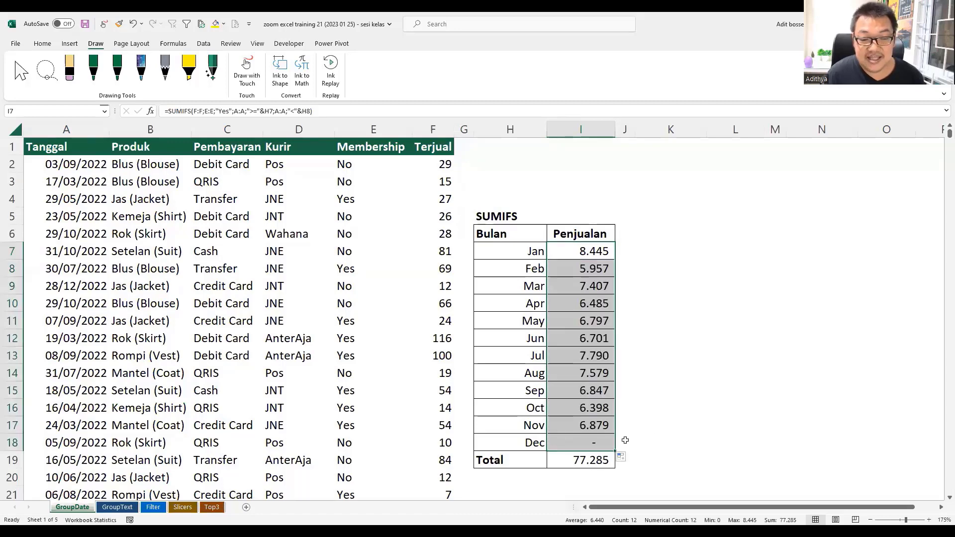
# Step: Compare the January formula in I7 with the December formula in I18, checking which cells the date conditions reference
pyautogui.click(580, 442)
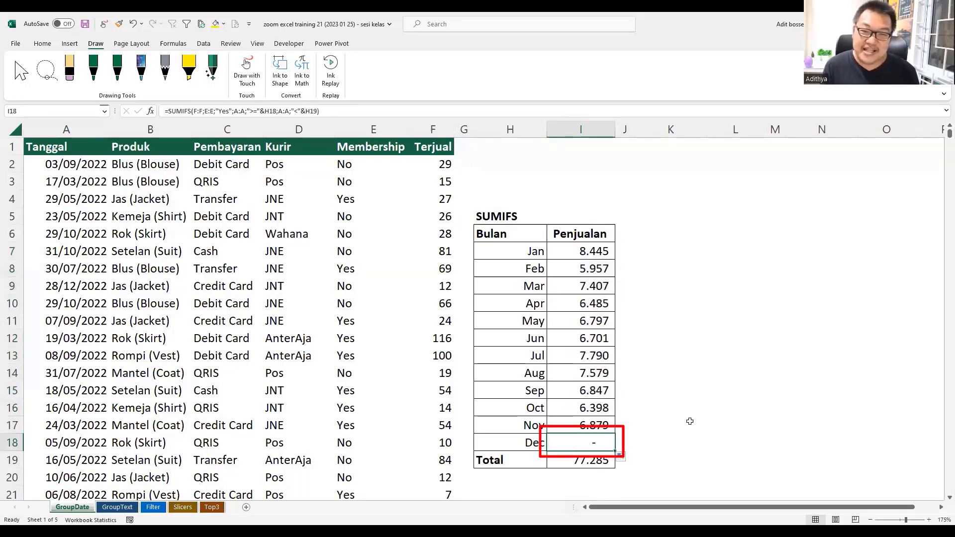
pyautogui.doubleClick(593, 253)
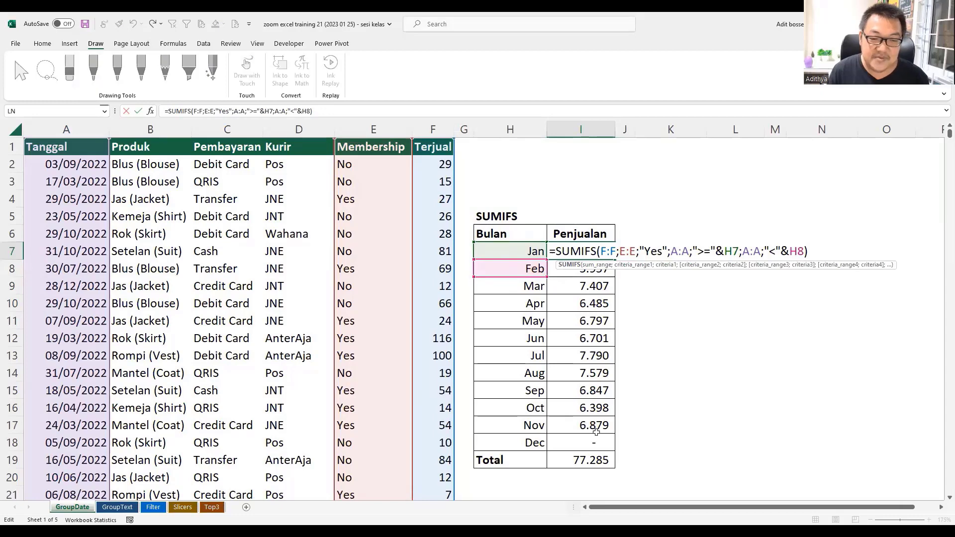
pyautogui.click(585, 445)
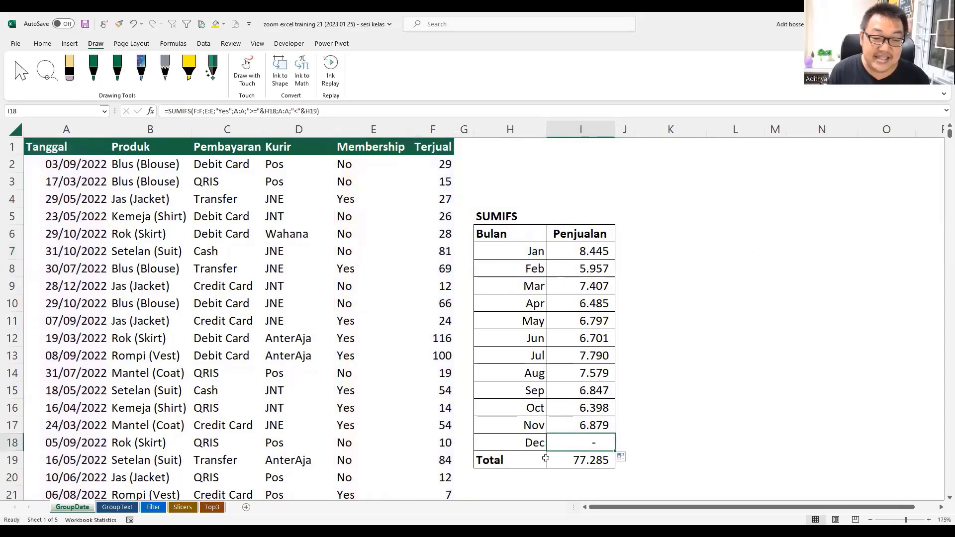
pyautogui.doubleClick(586, 443)
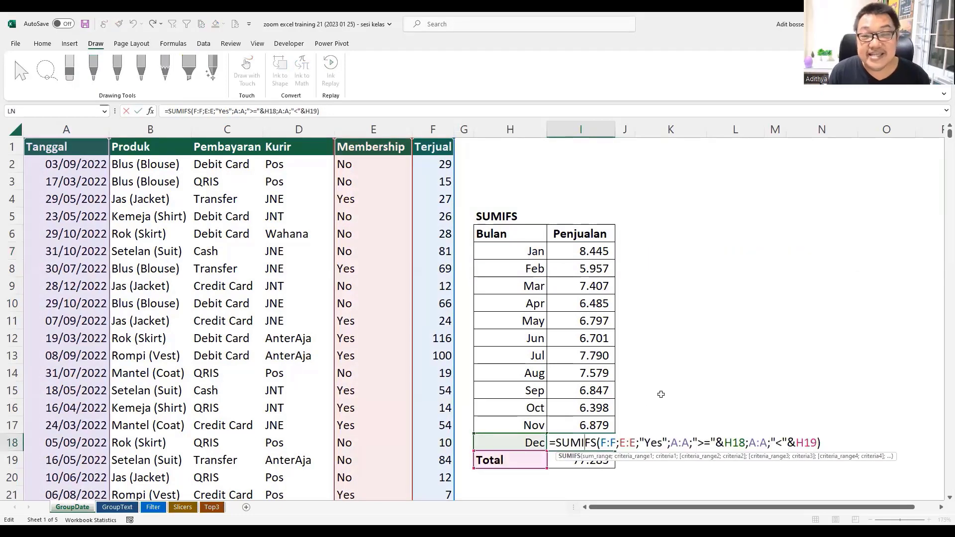
pyautogui.press('Escape')
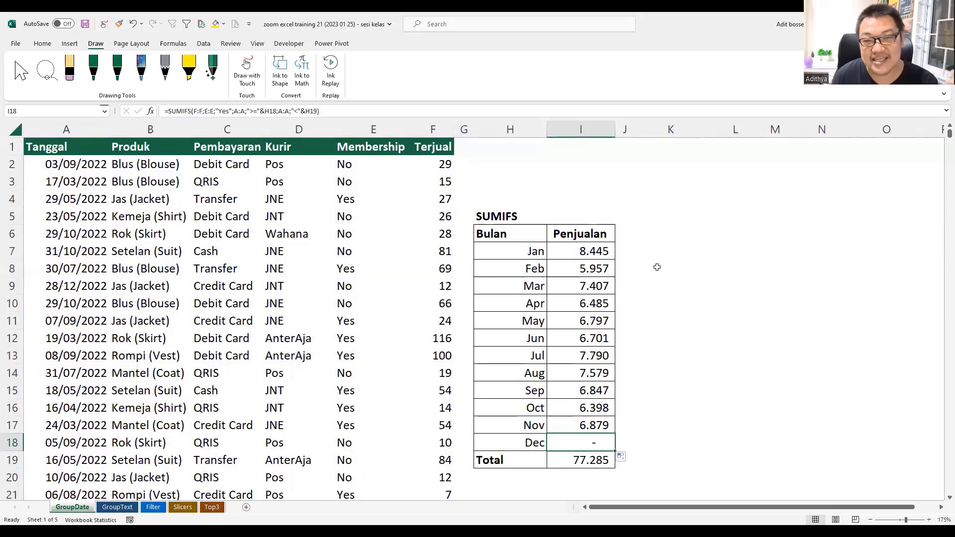
# Step: Enter the sample date 1/01/2022 in cell K7 beside the report
pyautogui.click(690, 253)
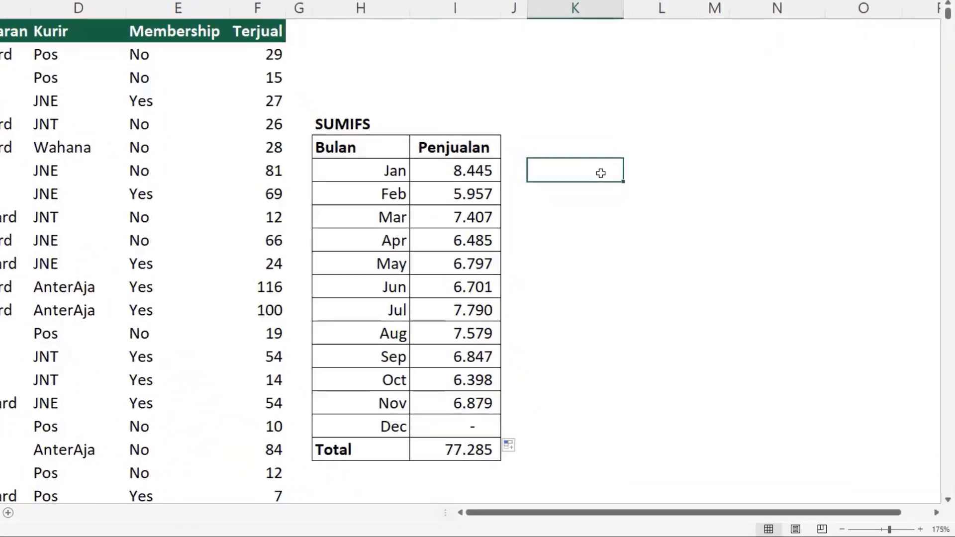
pyautogui.write('1/01/2022')
pyautogui.press('Return')
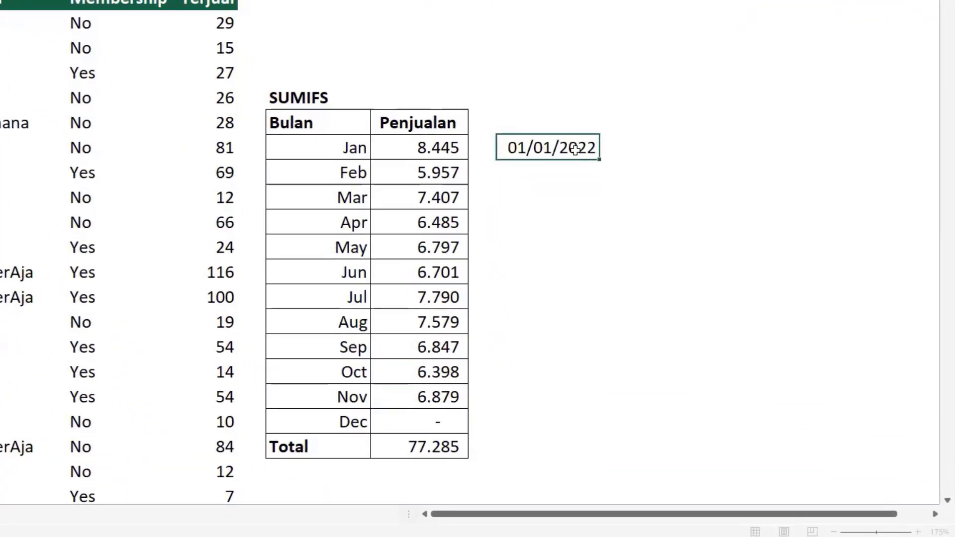
# Step: Calculate the date one month after K7 in cell K8 with =EDATE(K7;1)
pyautogui.write('=')
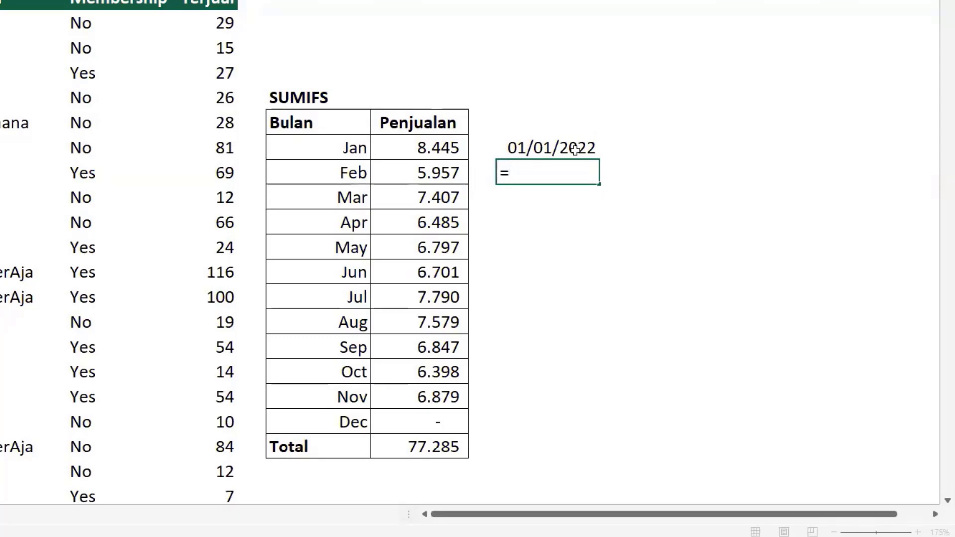
pyautogui.write('edate')
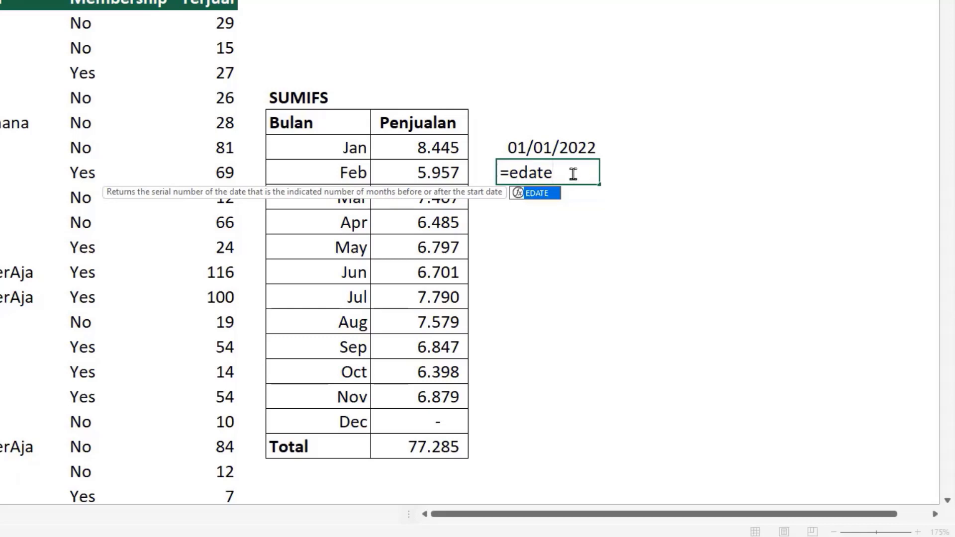
pyautogui.press('Tab')
pyautogui.click(543, 153)
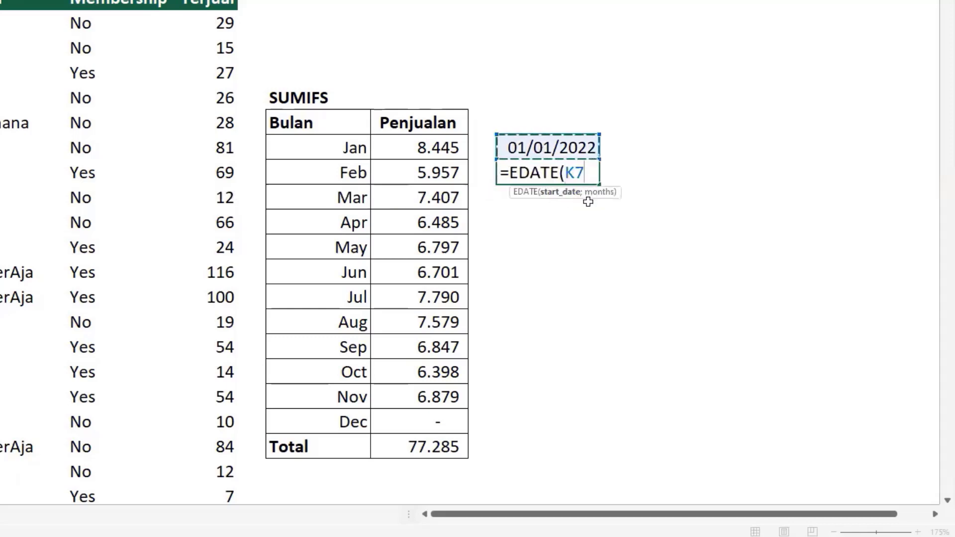
pyautogui.write(';1')
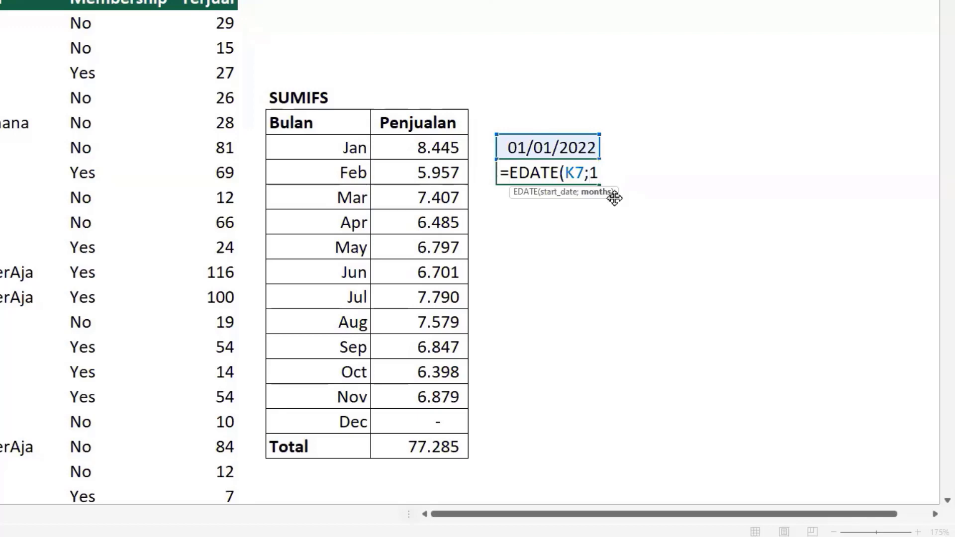
pyautogui.press('Return')
pyautogui.click(589, 175)
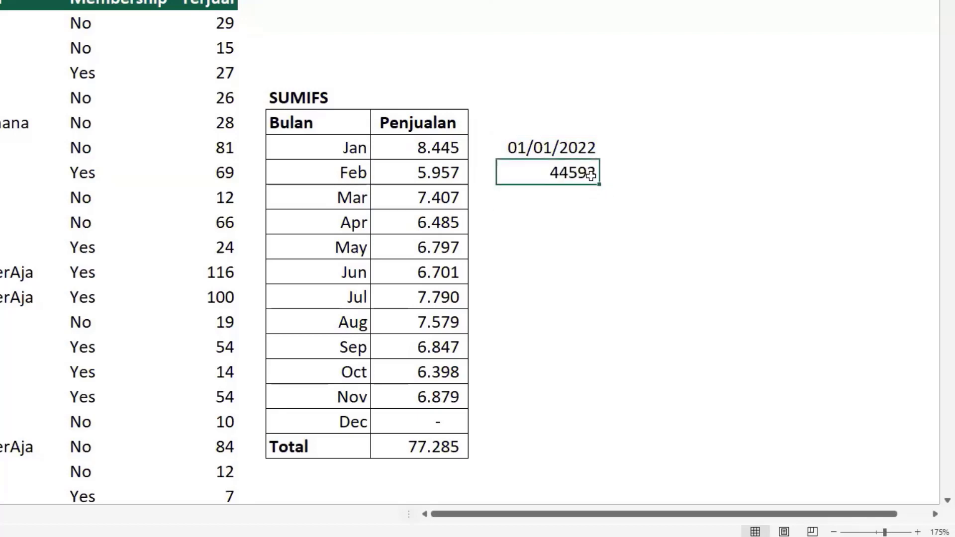
# Step: Copy the date format of K7 onto K8 and the cells below it
pyautogui.click(576, 148)
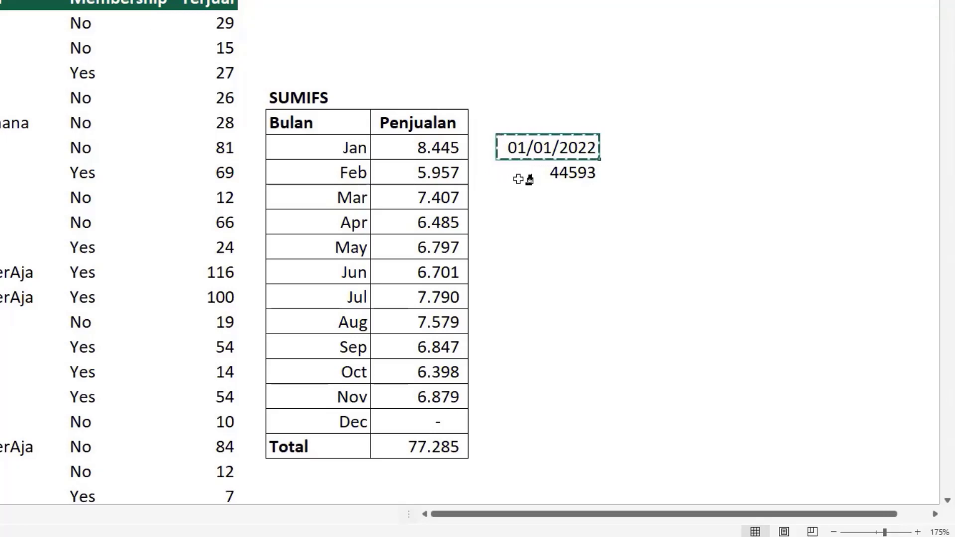
pyautogui.moveTo(520, 179); pyautogui.dragTo(541, 259)
pyautogui.click(572, 163)
pyautogui.click(571, 171)
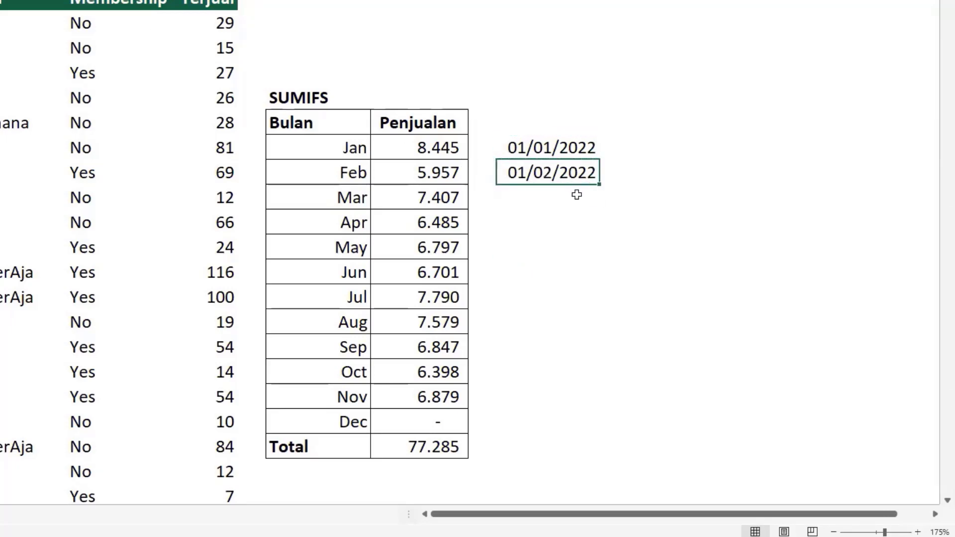
# Step: Calculate the date three months before K7 in cell K9 with =EDATE(K7;-3)
pyautogui.click(583, 214)
pyautogui.click(584, 206)
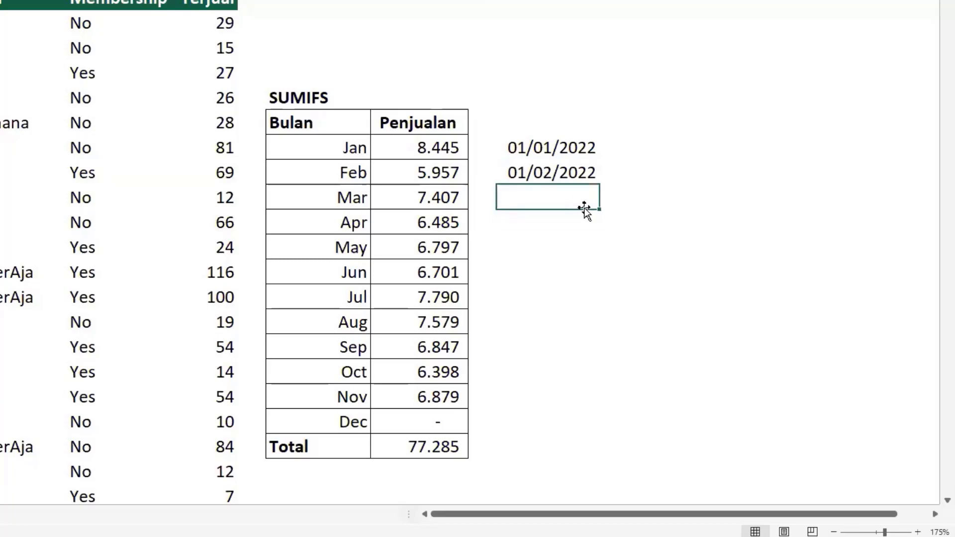
pyautogui.write('=EDATE(')
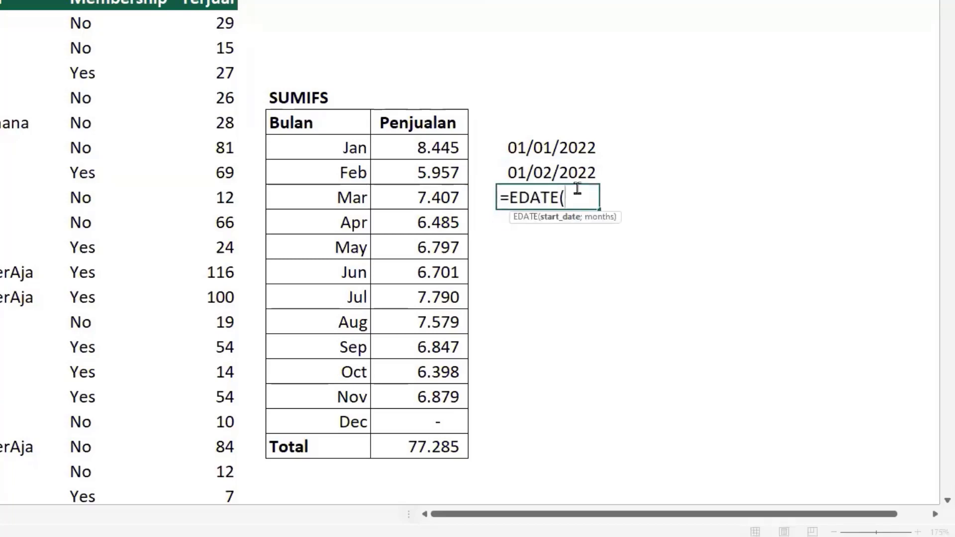
pyautogui.click(569, 147)
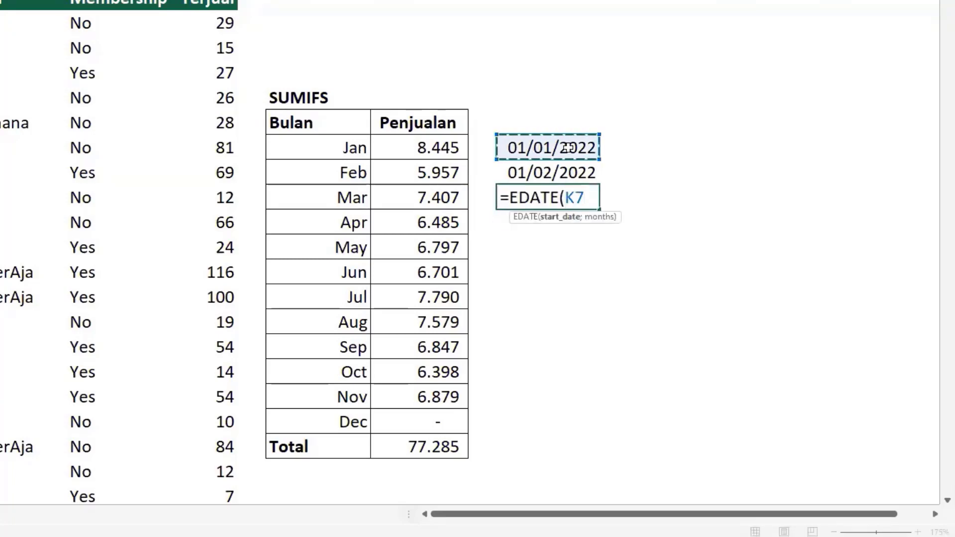
pyautogui.write(';-3')
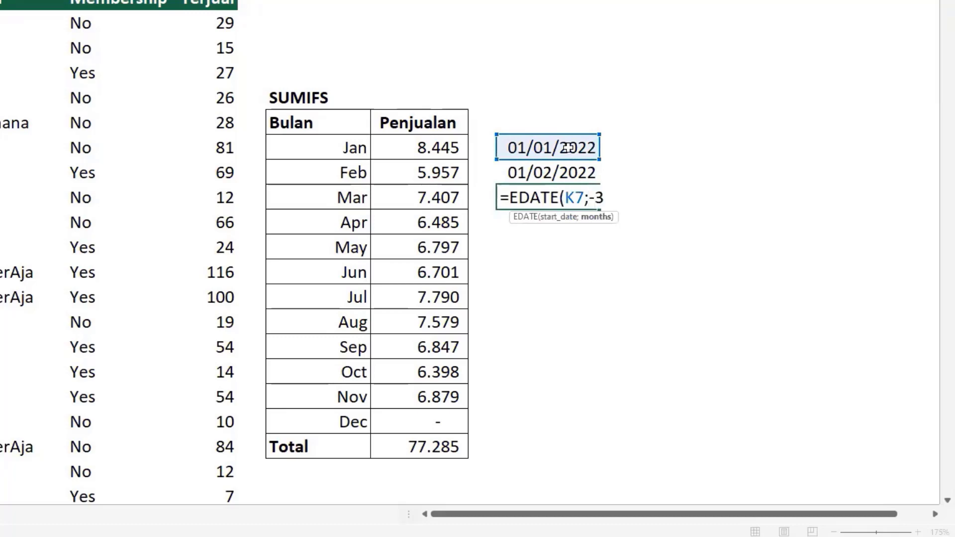
pyautogui.write(')')
pyautogui.press('Return')
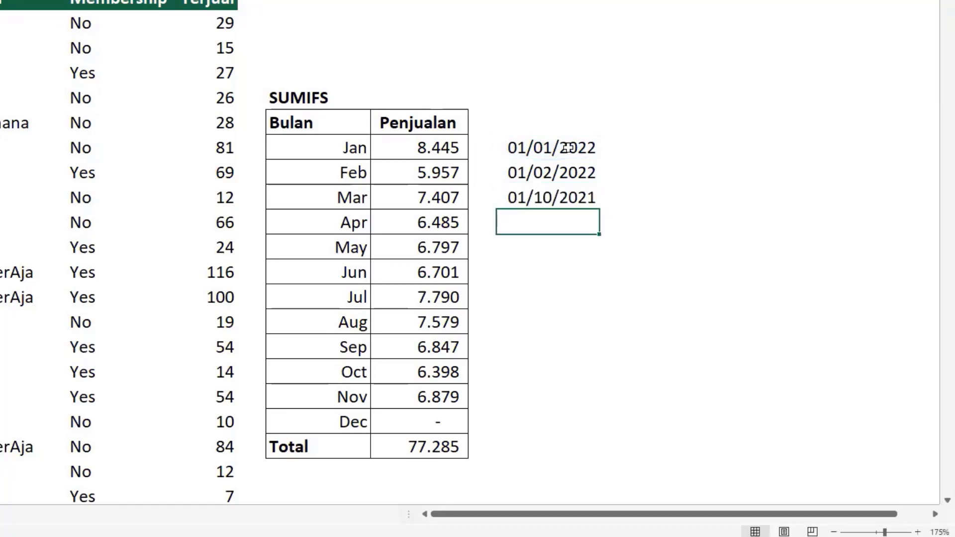
# Step: Clear the EDATE trial dates from cells K7 to K9
pyautogui.click(578, 189)
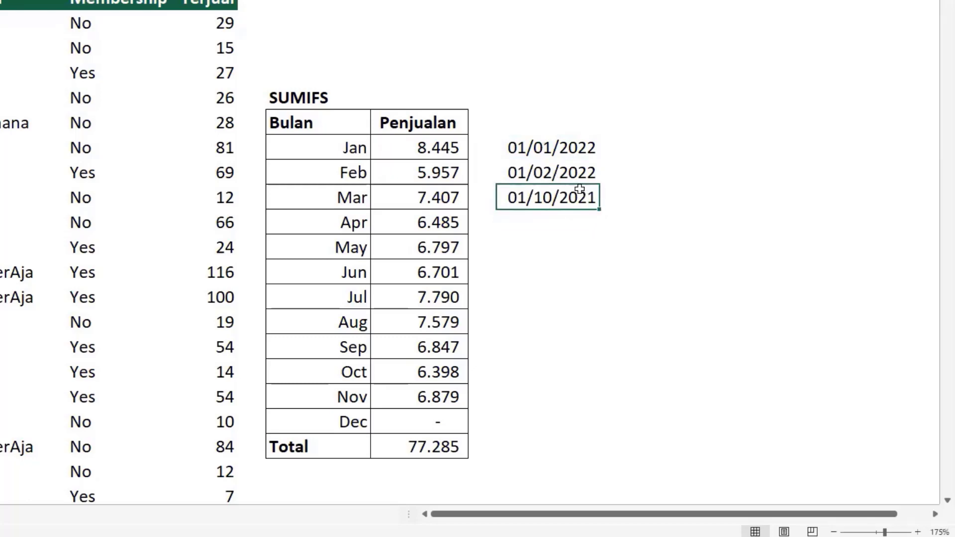
pyautogui.moveTo(523, 142); pyautogui.dragTo(520, 198)
pyautogui.press('Delete')
# Step: Replace the H8 reference in I7's last SUMIFS criterion with EDATE(H7;1) and enter the formula
pyautogui.click(429, 148)
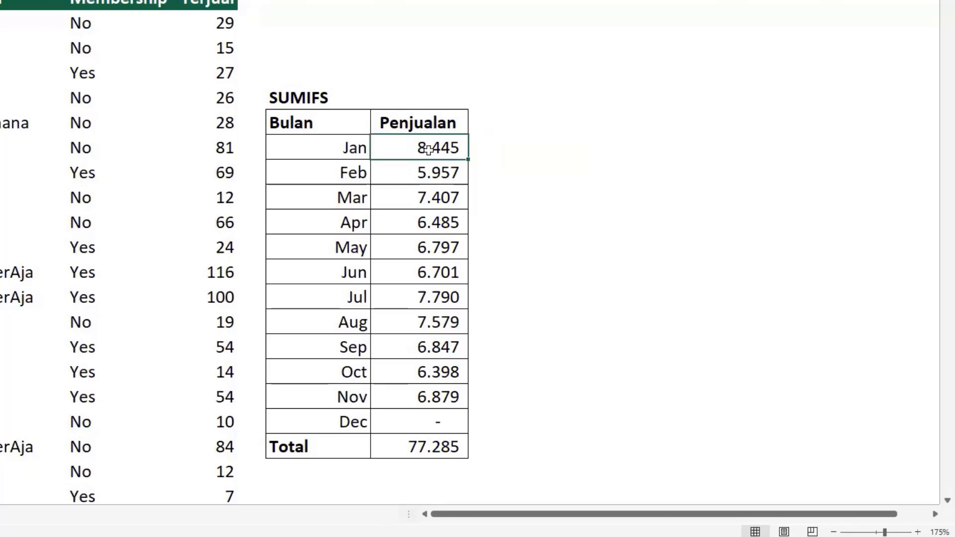
pyautogui.doubleClick(429, 149)
pyautogui.moveTo(717, 147); pyautogui.dragTo(739, 148)
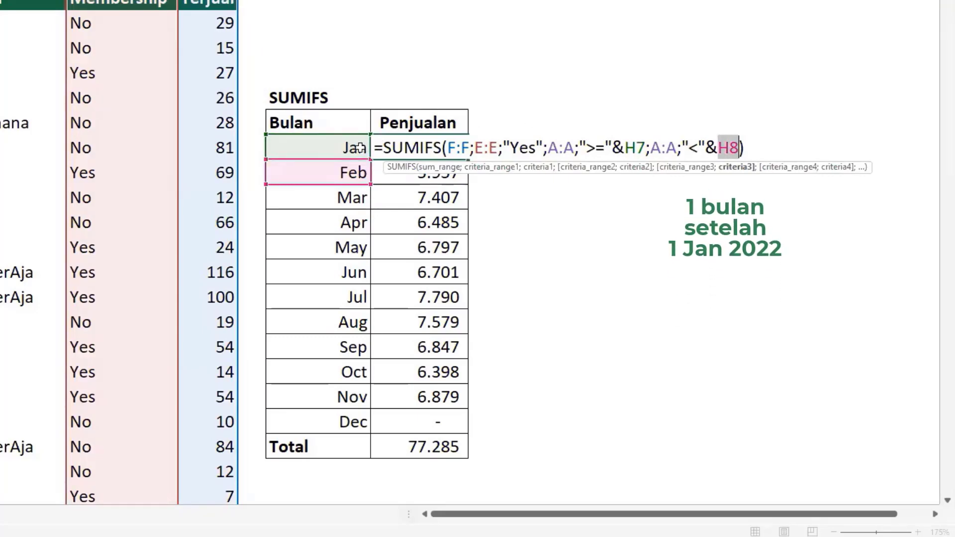
pyautogui.press('BackSpace')
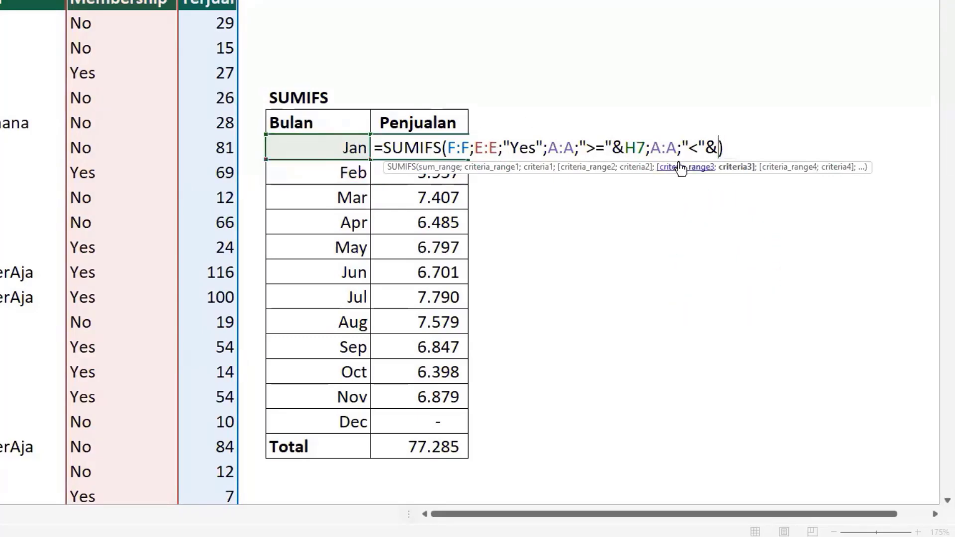
pyautogui.write('EDATE(')
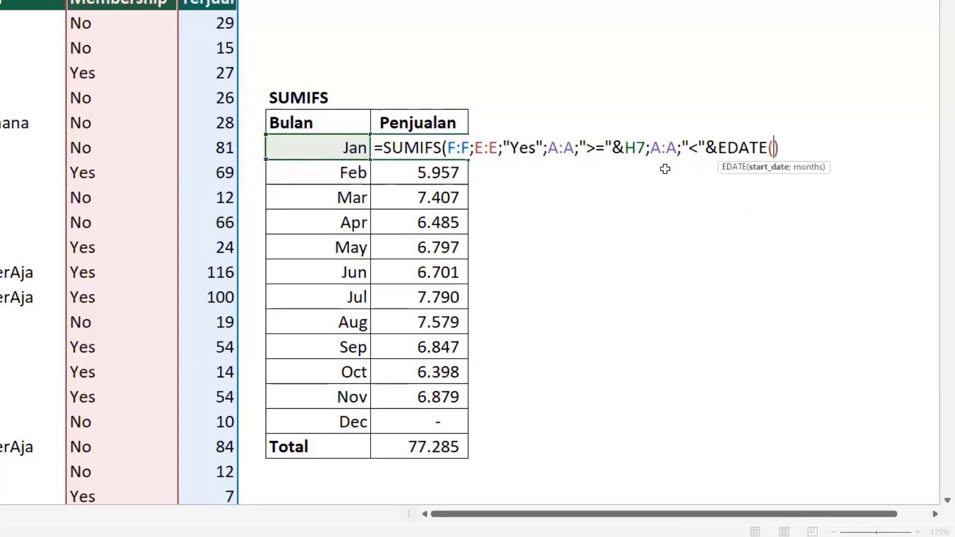
pyautogui.click(319, 145)
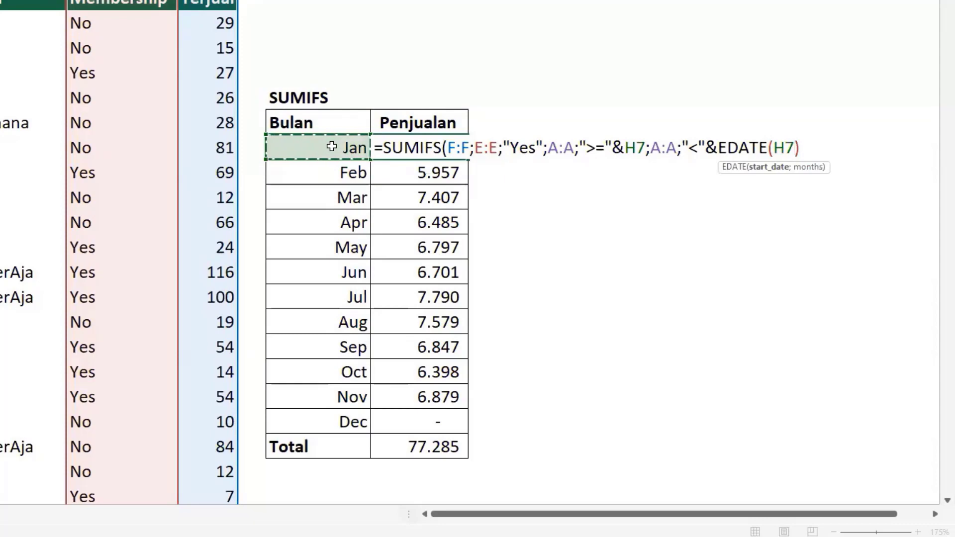
pyautogui.write(';')
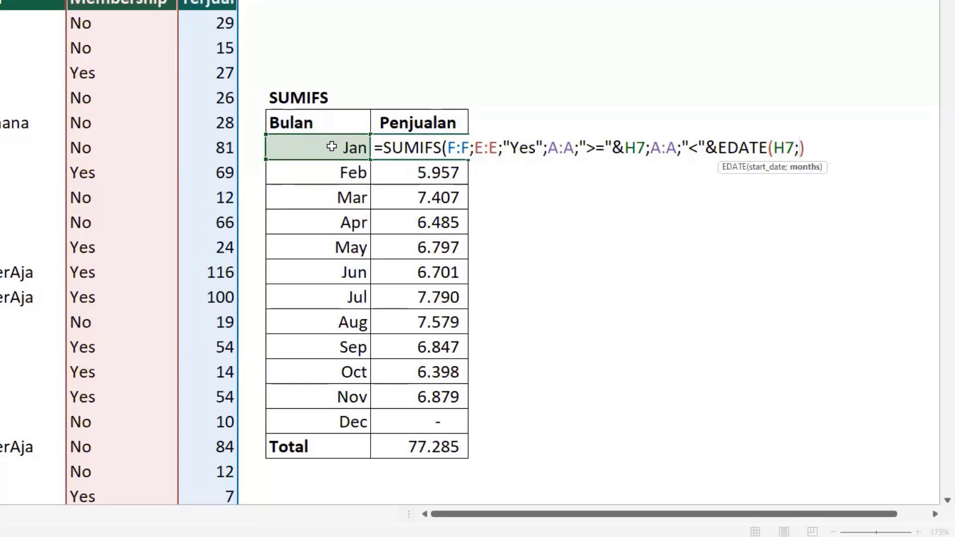
pyautogui.write('1')
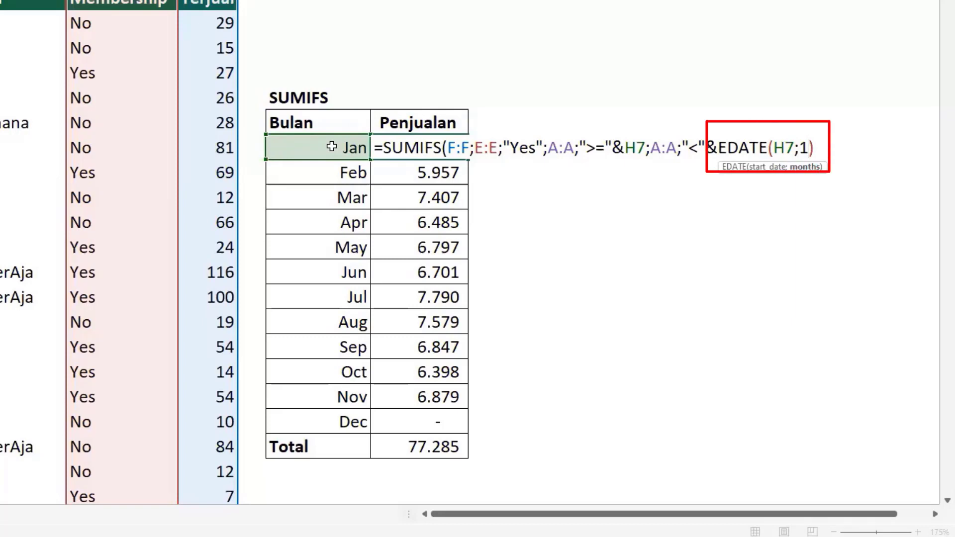
pyautogui.write(')')
pyautogui.press('Return')
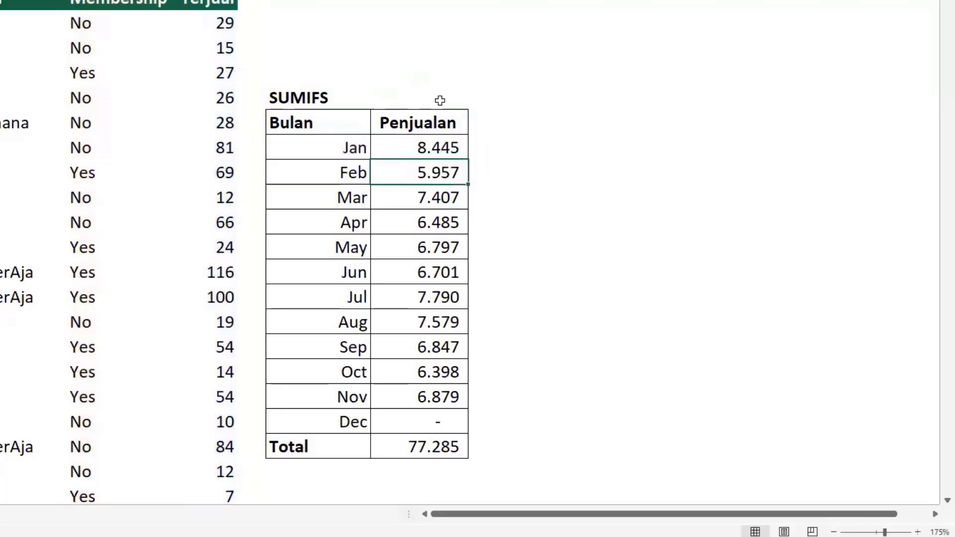
# Step: Fill the revised SUMIFS formula from I7 down through December in I18
pyautogui.click(449, 419)
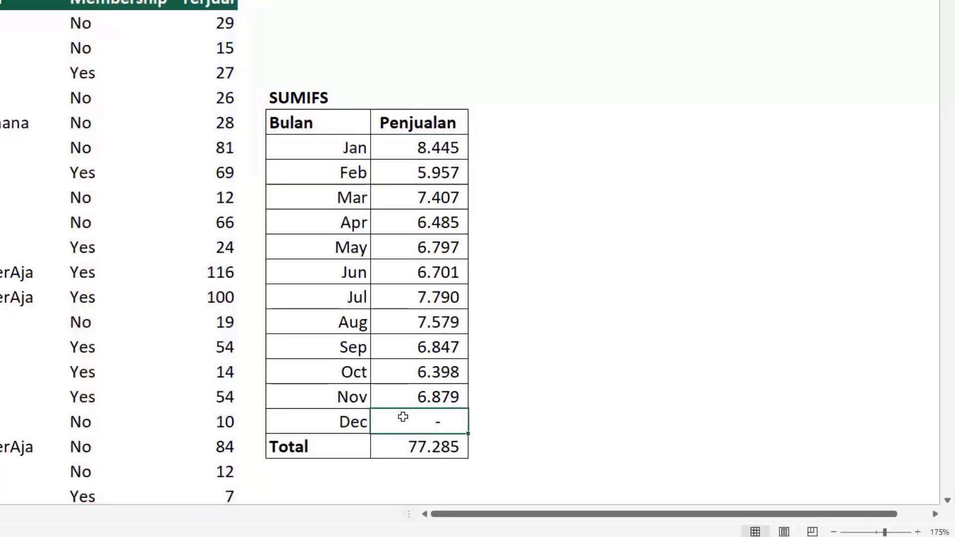
pyautogui.click(452, 153)
pyautogui.moveTo(466, 158); pyautogui.dragTo(468, 431)
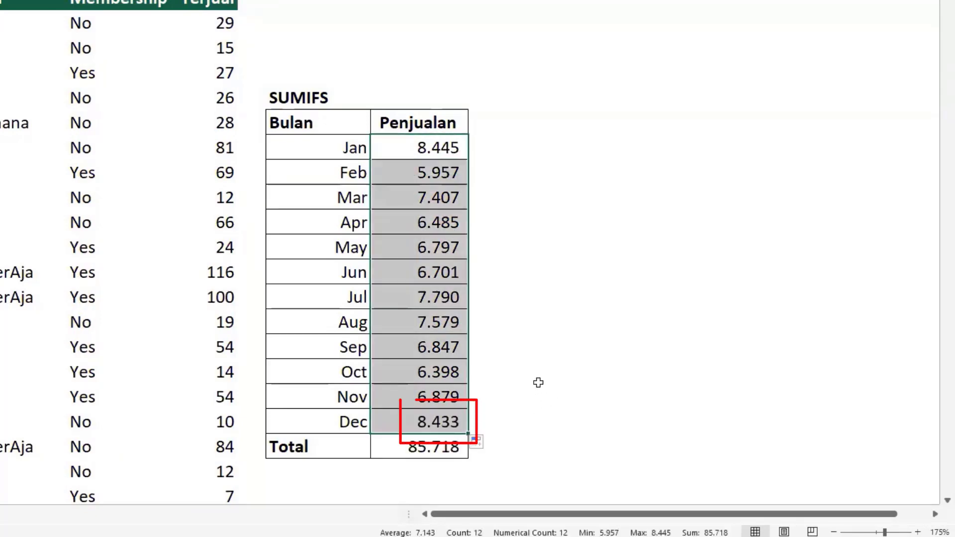
# Step: Inspect the SUMIFS formula behind December's sales figure in I18
pyautogui.click(420, 423)
pyautogui.click(336, 447)
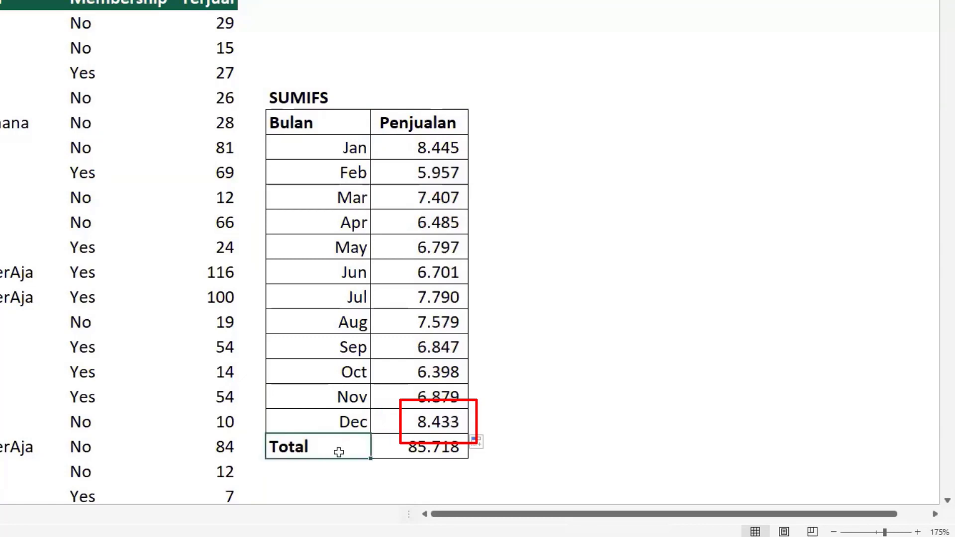
pyautogui.doubleClick(425, 422)
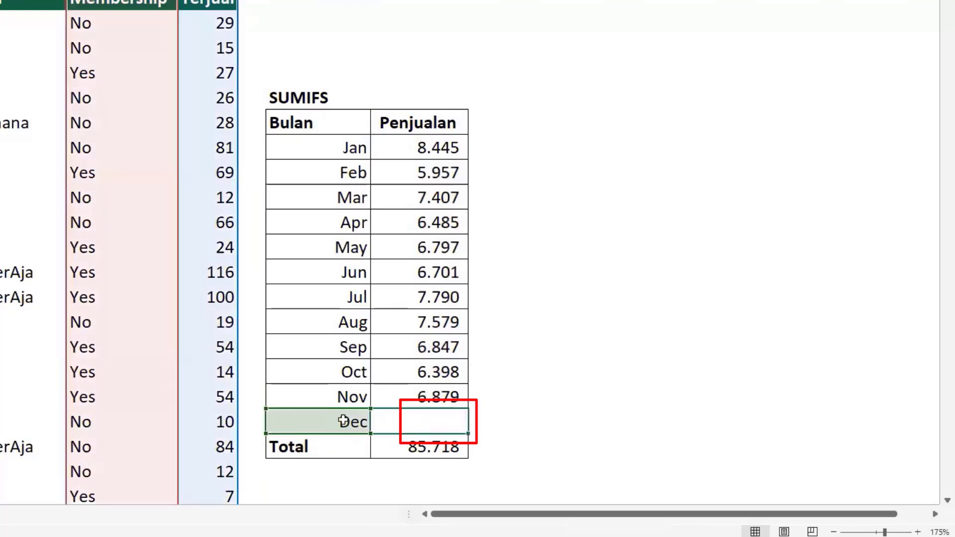
pyautogui.press('Escape')
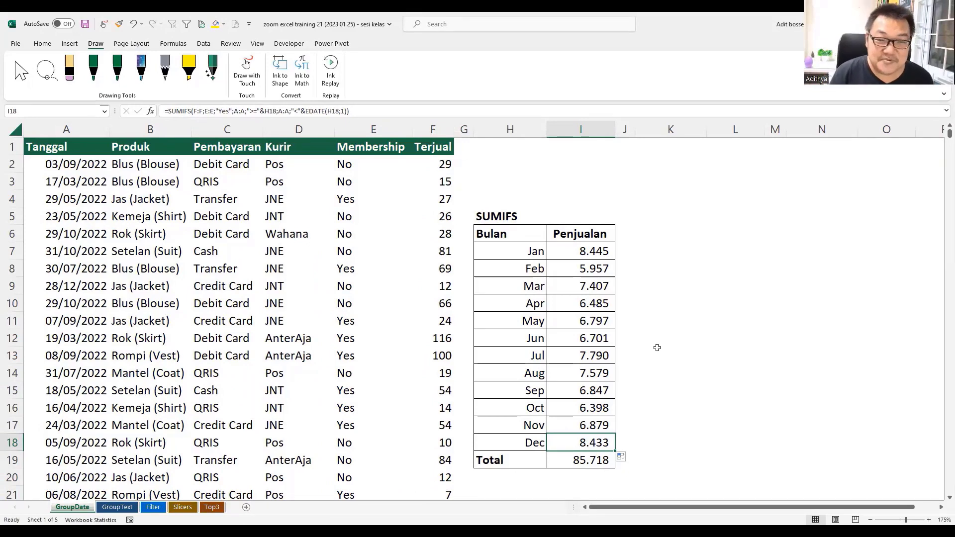
# Step: Inspect the January SUMIFS formula in I7, including its ">=" criterion and the EDATE(H7;1) upper limit
pyautogui.click(94, 209)
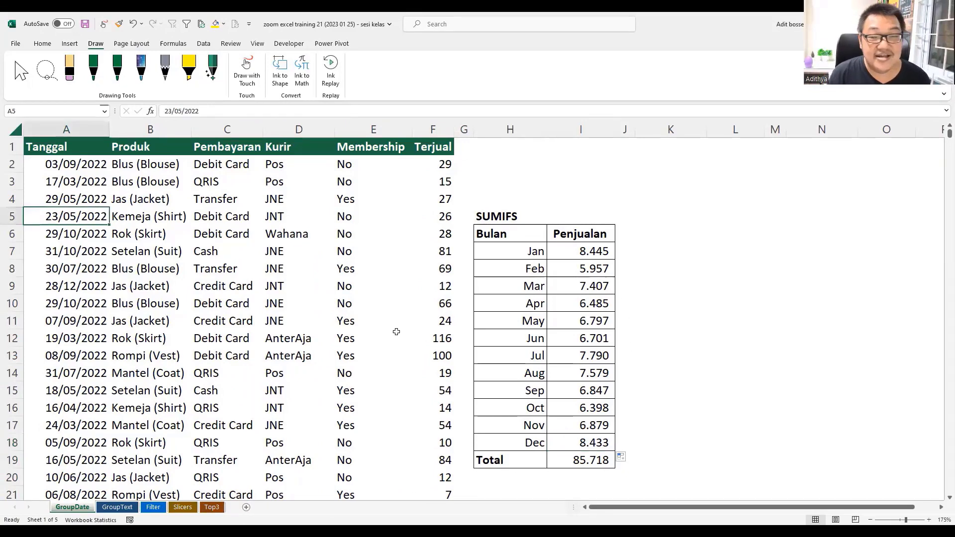
pyautogui.click(579, 255)
pyautogui.doubleClick(579, 257)
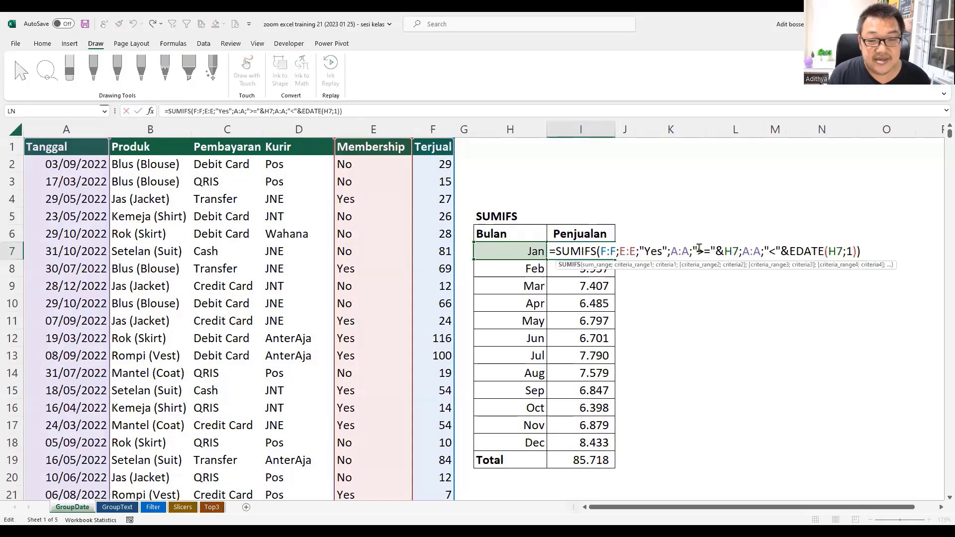
pyautogui.moveTo(692, 251); pyautogui.dragTo(712, 250)
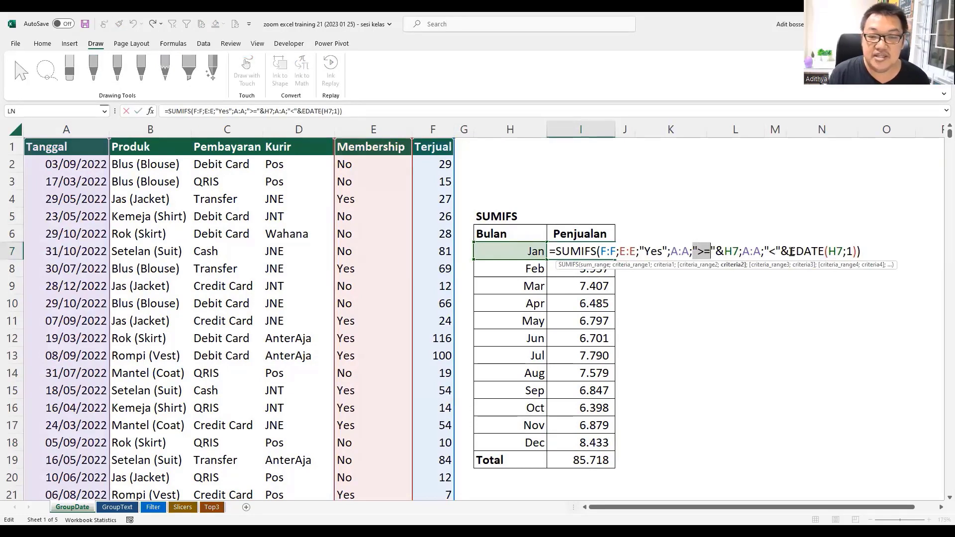
pyautogui.moveTo(789, 251); pyautogui.dragTo(845, 251)
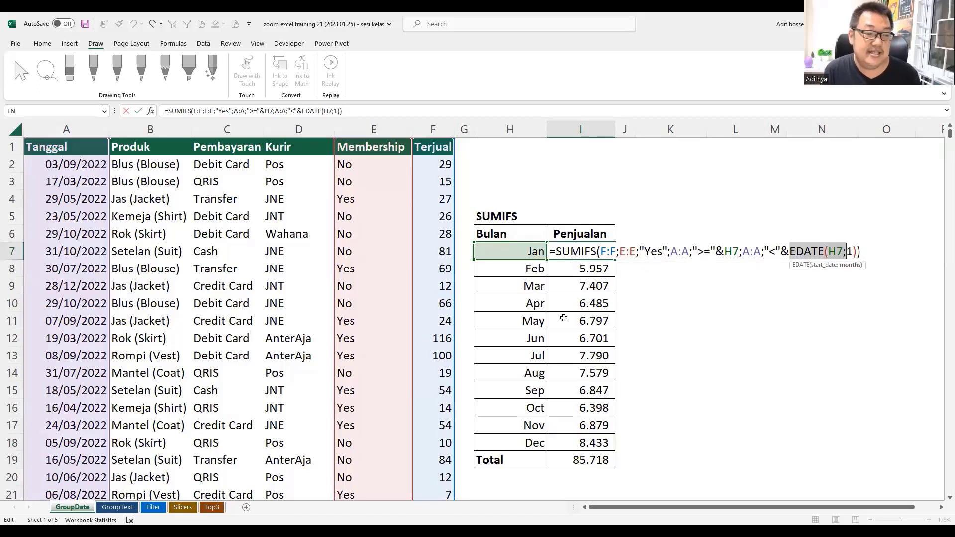
pyautogui.press('Escape')
pyautogui.scroll(-1, 563, 318)
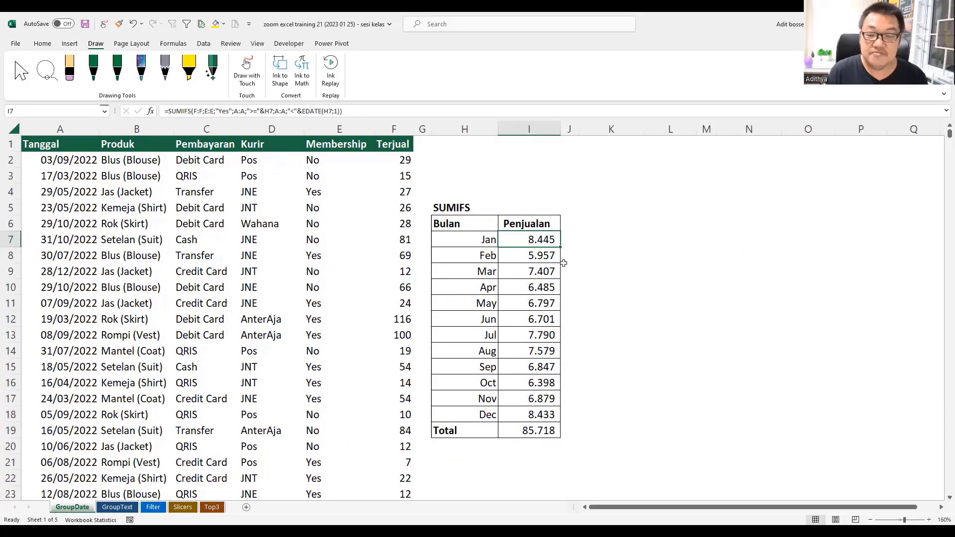
pyautogui.click(608, 229)
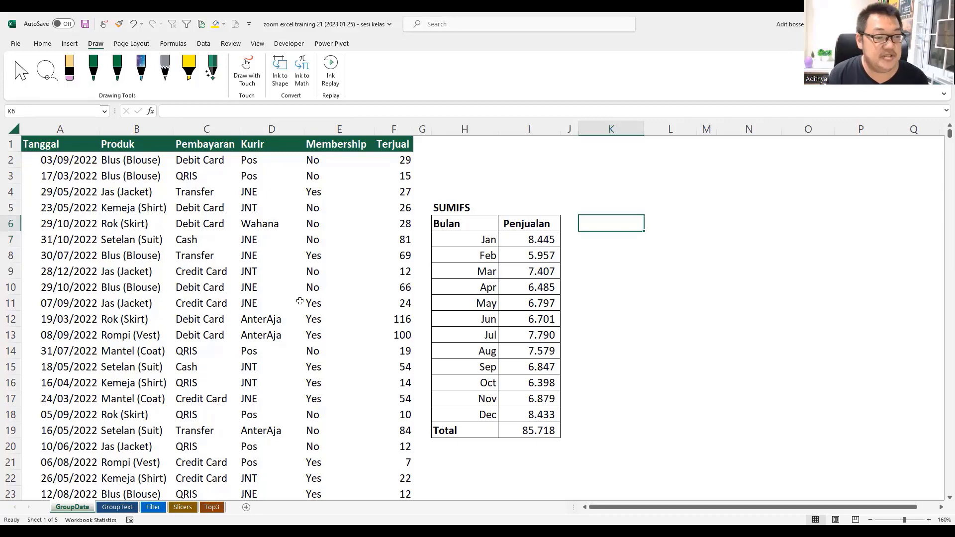
pyautogui.click(203, 257)
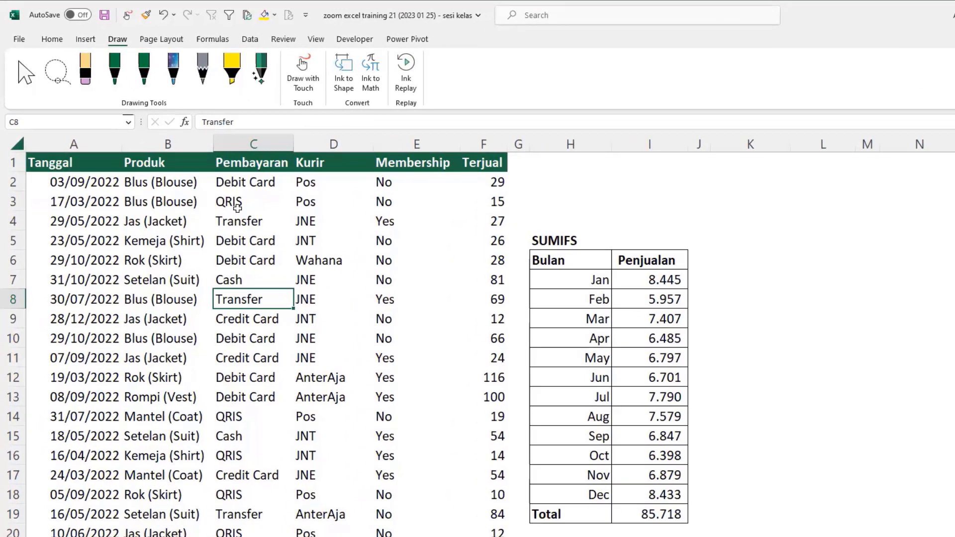
pyautogui.click(254, 241)
pyautogui.moveTo(305, 279); pyautogui.dragTo(388, 280)
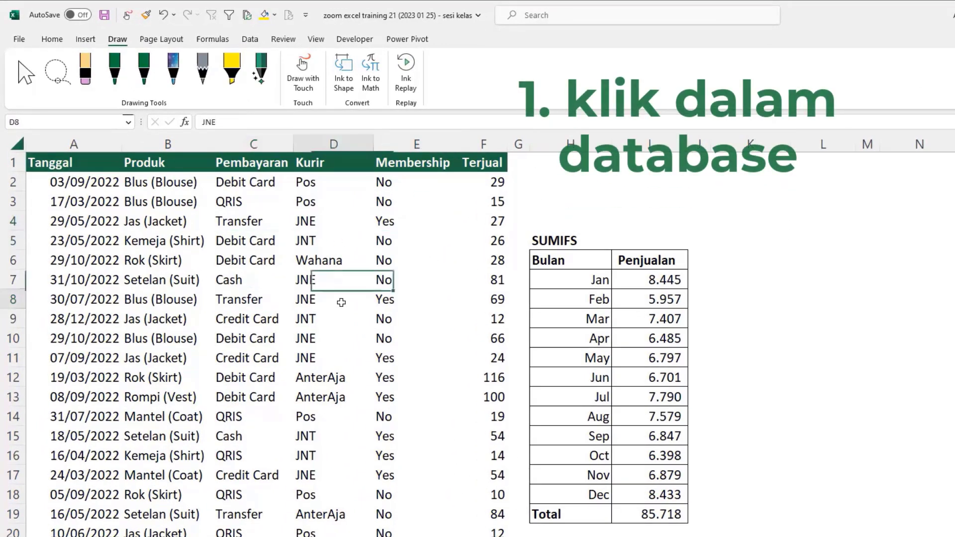
pyautogui.click(167, 336)
pyautogui.click(89, 220)
pyautogui.click(207, 200)
pyautogui.click(304, 240)
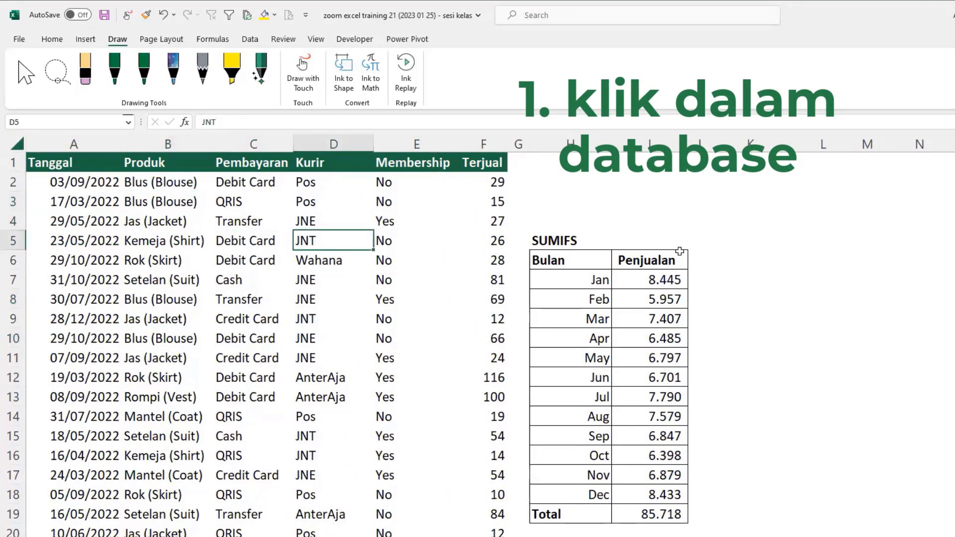
pyautogui.click(685, 200)
pyautogui.click(867, 200)
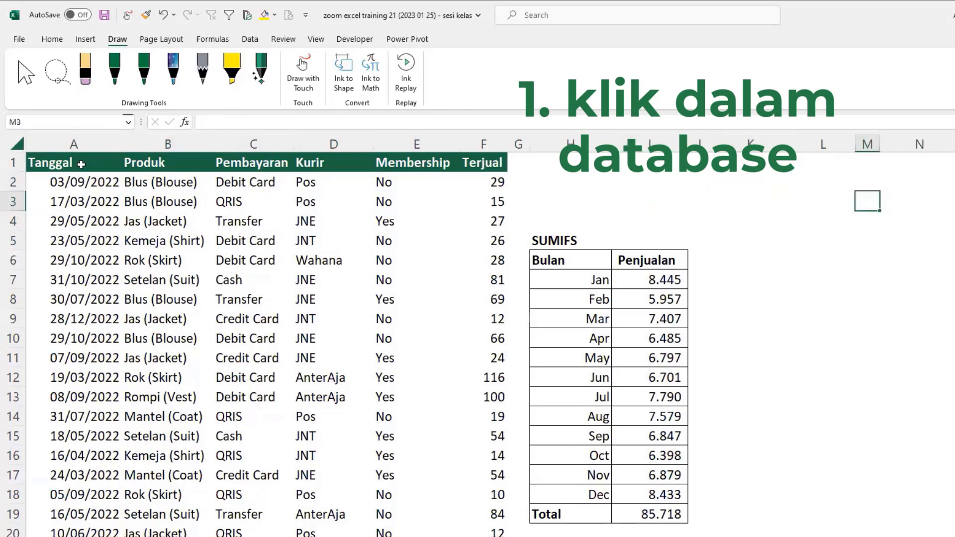
pyautogui.moveTo(80, 163); pyautogui.dragTo(455, 505)
# Step: Create a PivotTable from the sales data GroupDate!$A$1:$F$5033, placed on the existing worksheet at K6
pyautogui.click(305, 260)
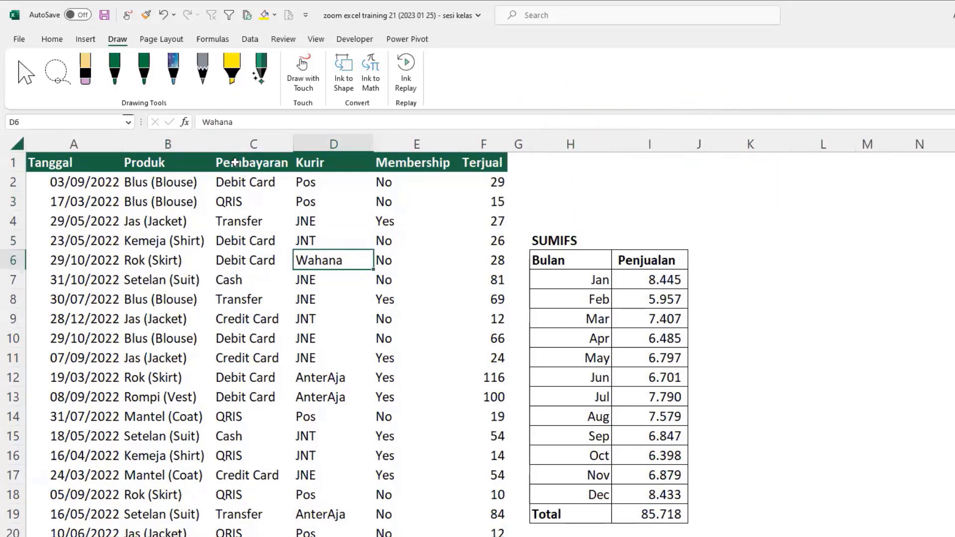
pyautogui.click(80, 42)
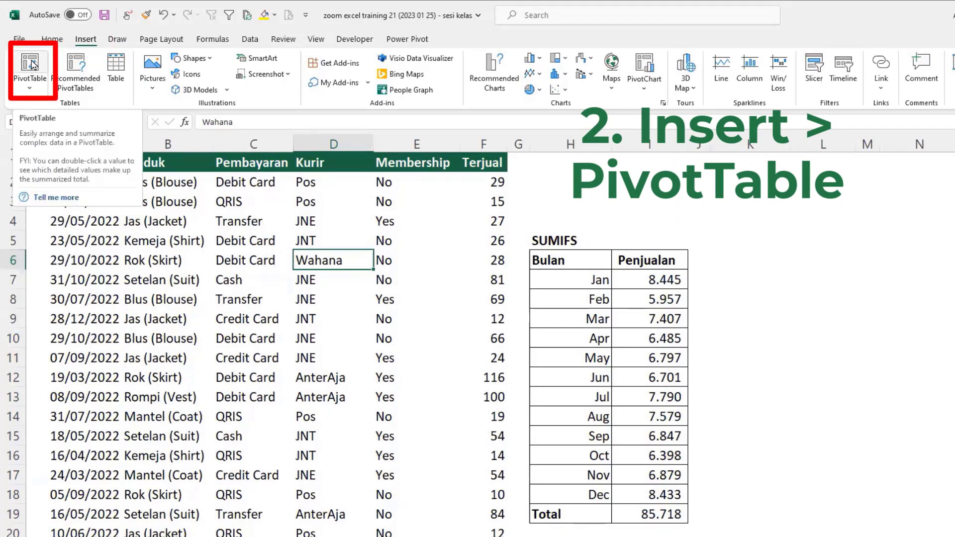
pyautogui.click(31, 63)
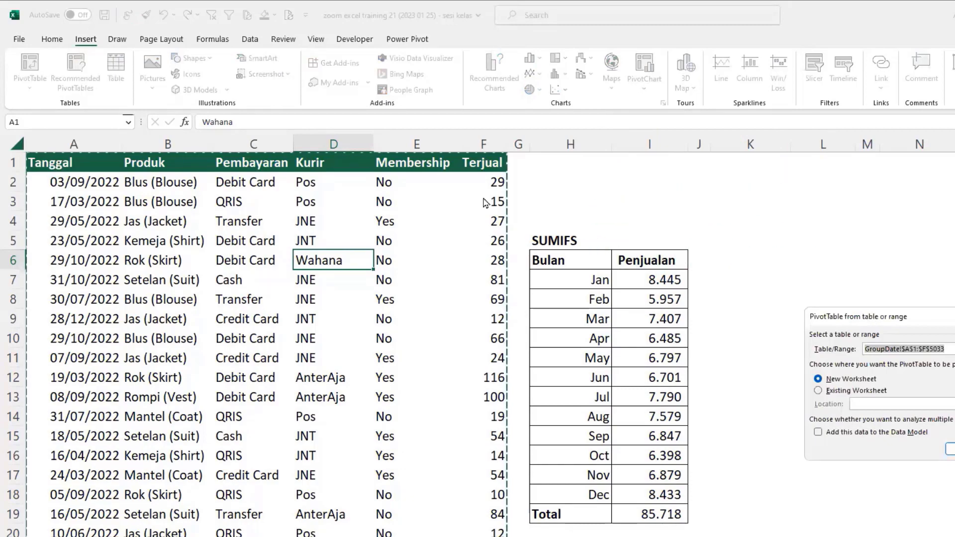
pyautogui.moveTo(869, 316); pyautogui.dragTo(537, 196)
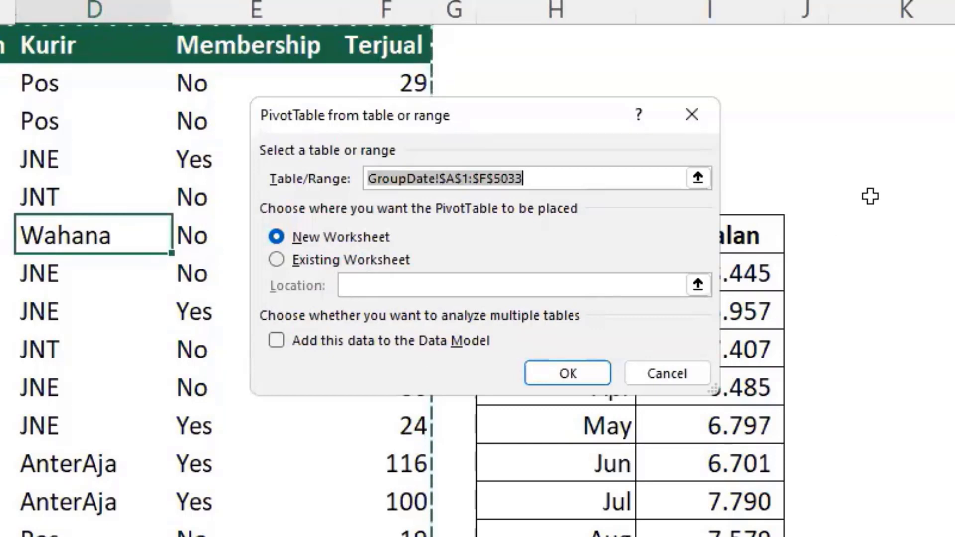
pyautogui.click(278, 260)
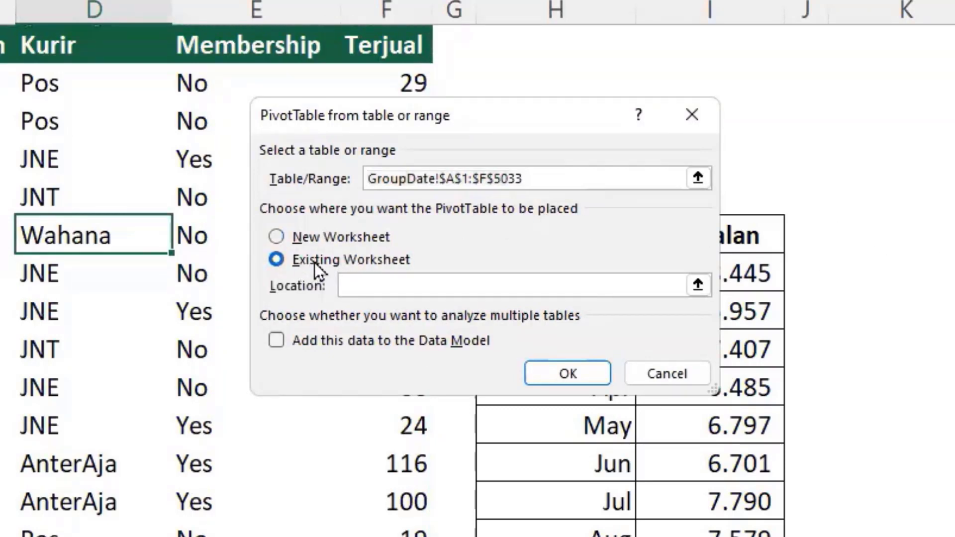
pyautogui.click(396, 284)
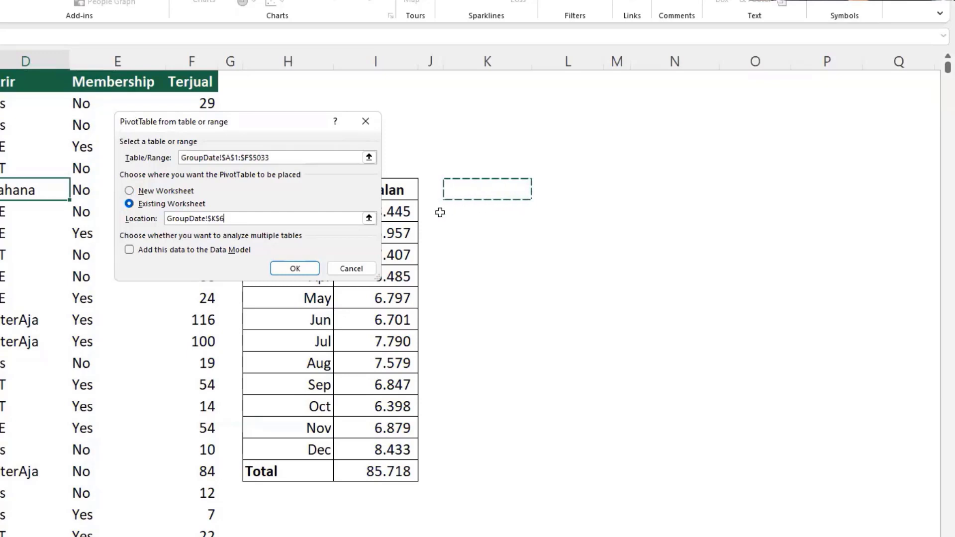
pyautogui.click(295, 268)
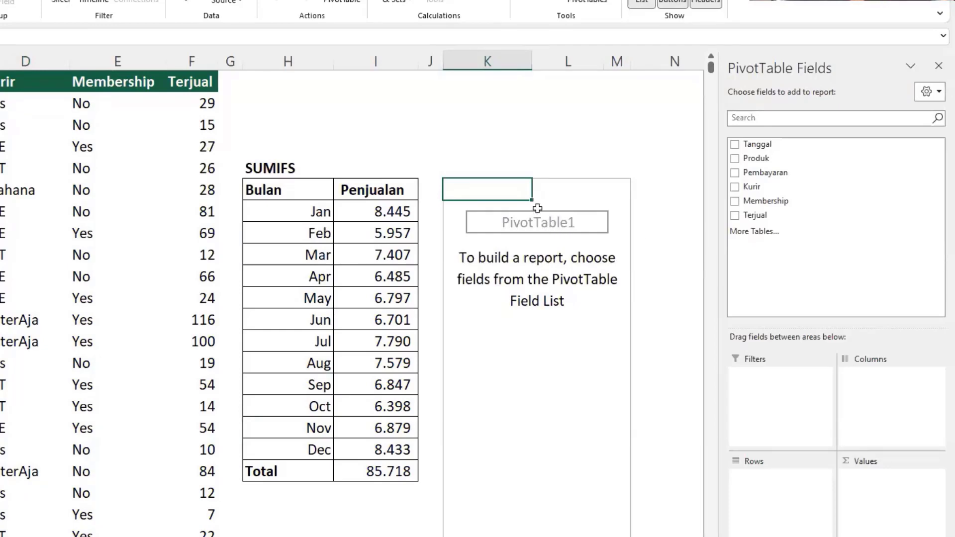
# Step: Look over the empty PivotTable area at K6 and the PivotTable Analyze and Design tools available for it
pyautogui.moveTo(488, 191); pyautogui.dragTo(608, 440)
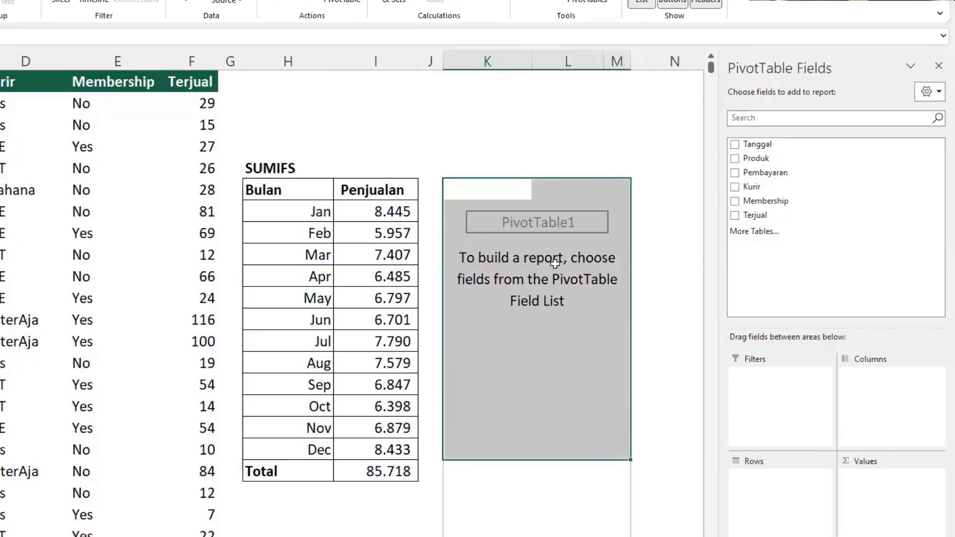
pyautogui.click(482, 191)
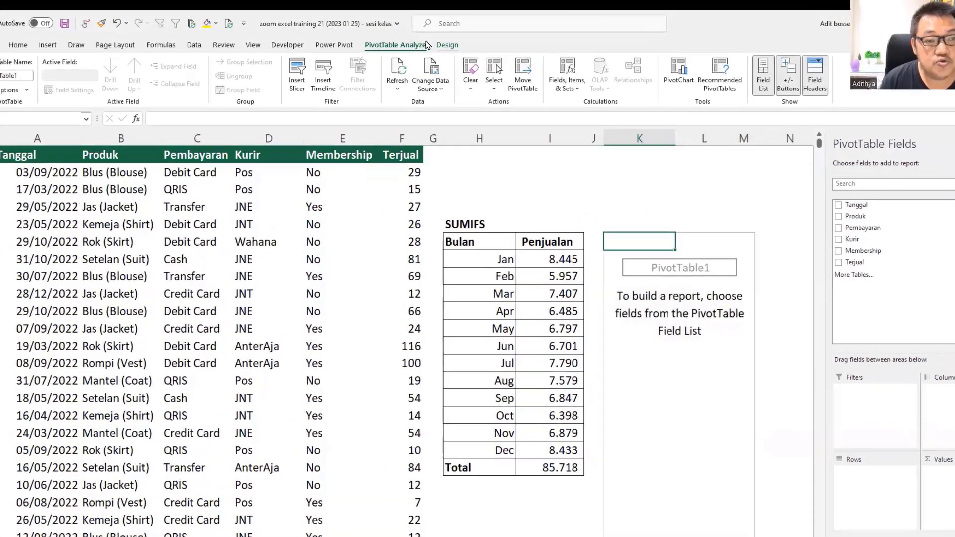
pyautogui.click(248, 0)
pyautogui.click(464, 60)
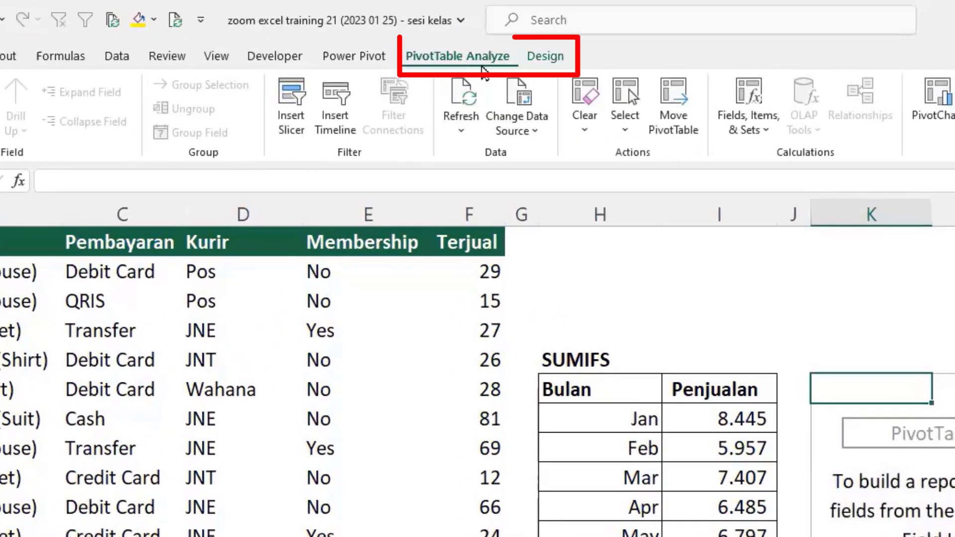
pyautogui.scroll(-1, 495, 72)
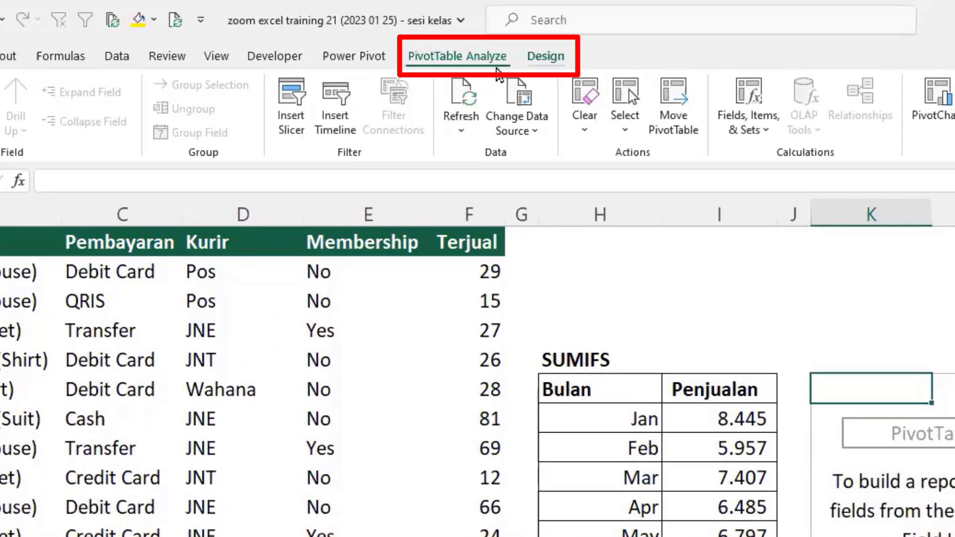
pyautogui.click(477, 68)
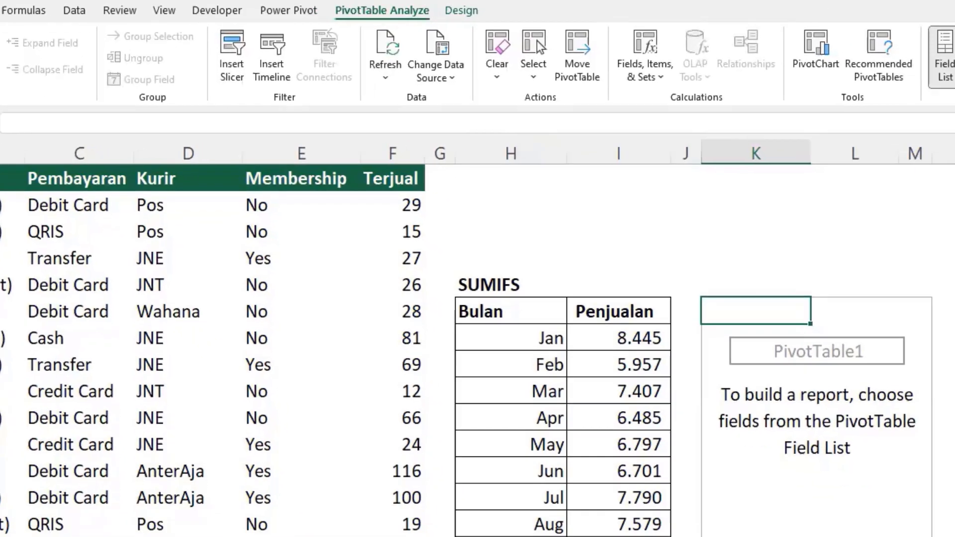
pyautogui.click(939, 95)
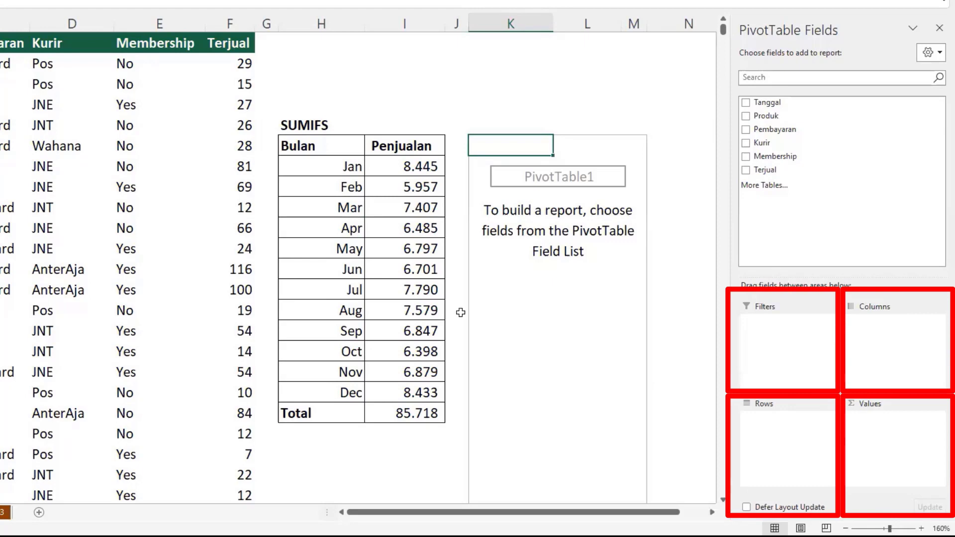
# Step: Draw a table in ink below the SUMIFS report, with month labels down the side and two column headings
pyautogui.scroll(-6, 401, 314)
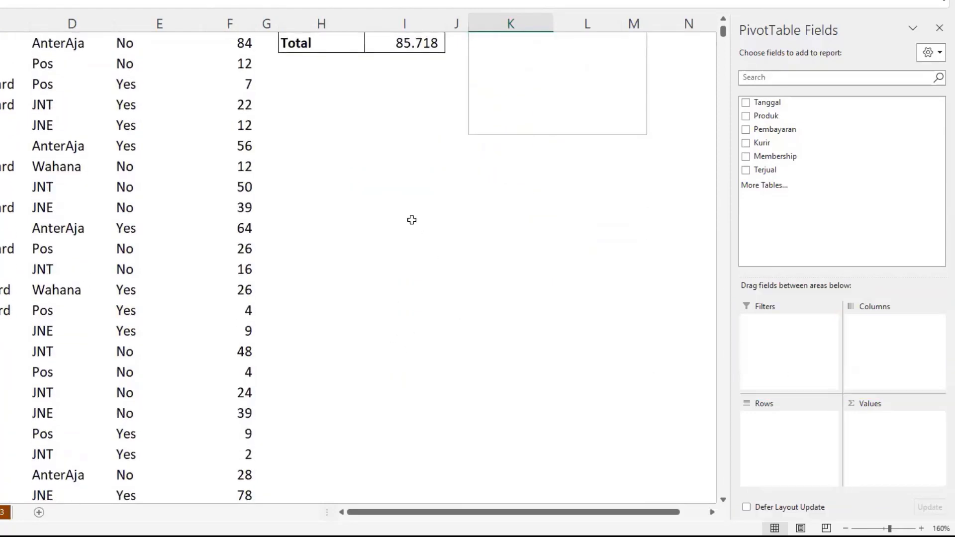
pyautogui.click(407, 213)
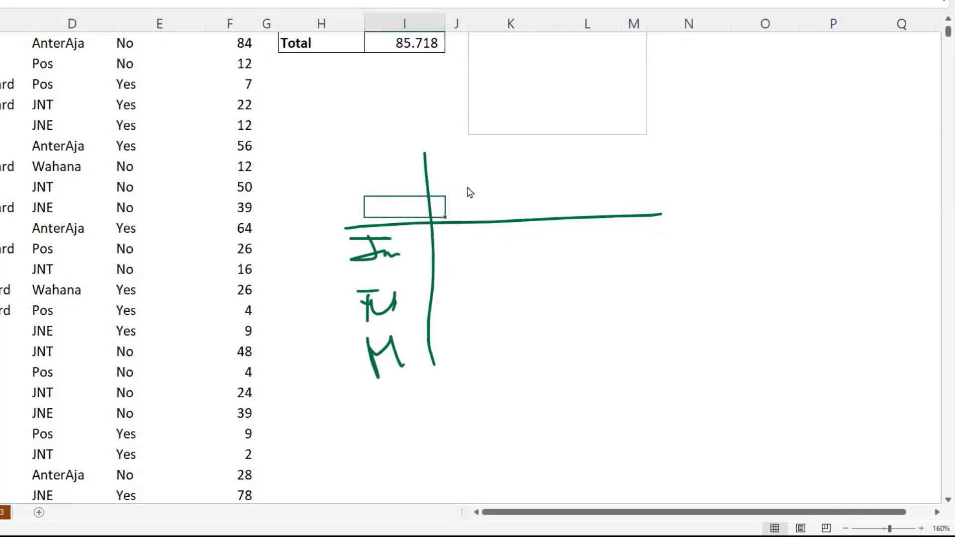
pyautogui.moveTo(521, 165); pyautogui.dragTo(518, 349)
pyautogui.moveTo(462, 175)
pyautogui.mouseDown()
pyautogui.moveTo(463, 204)
pyautogui.moveTo(495, 199)
pyautogui.mouseUp()
pyautogui.moveTo(576, 164)
pyautogui.mouseDown()
pyautogui.moveTo(582, 209)
pyautogui.moveTo(606, 189)
pyautogui.mouseUp()
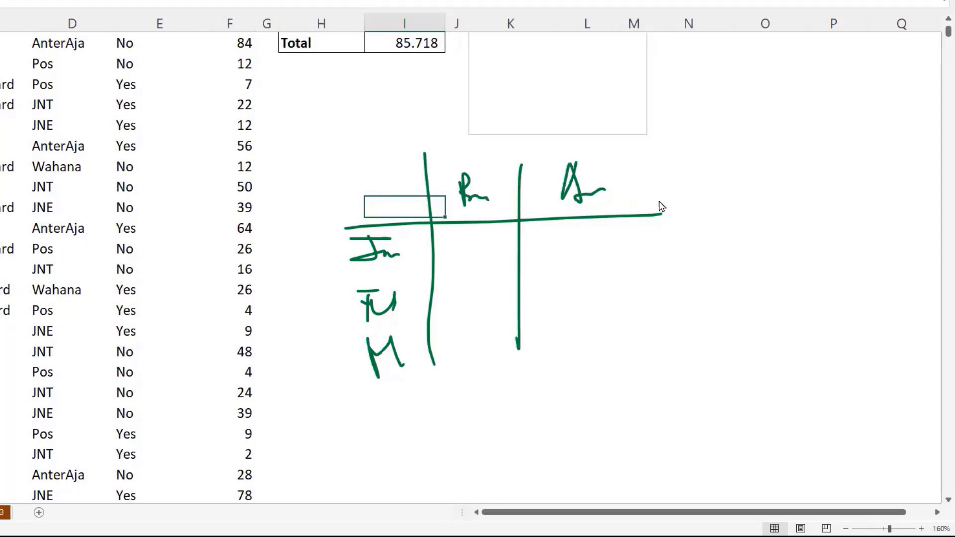
# Step: Outline the ink table's row labels, column headings and values area, and draw a filter box above the row labels
pyautogui.click(542, 103)
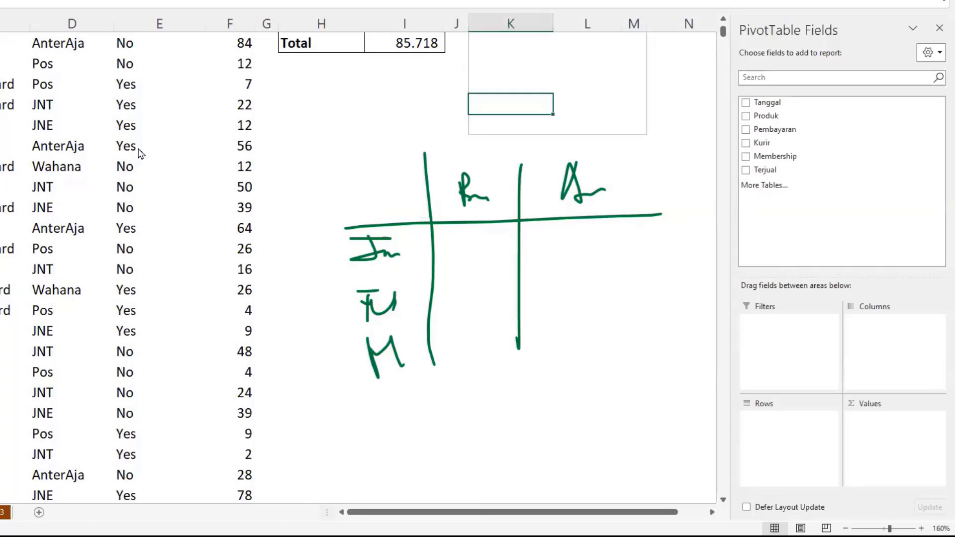
pyautogui.moveTo(326, 126)
pyautogui.mouseDown()
pyautogui.moveTo(360, 201)
pyautogui.moveTo(334, 199)
pyautogui.moveTo(431, 225)
pyautogui.moveTo(432, 357)
pyautogui.moveTo(343, 365)
pyautogui.moveTo(341, 226)
pyautogui.mouseUp()
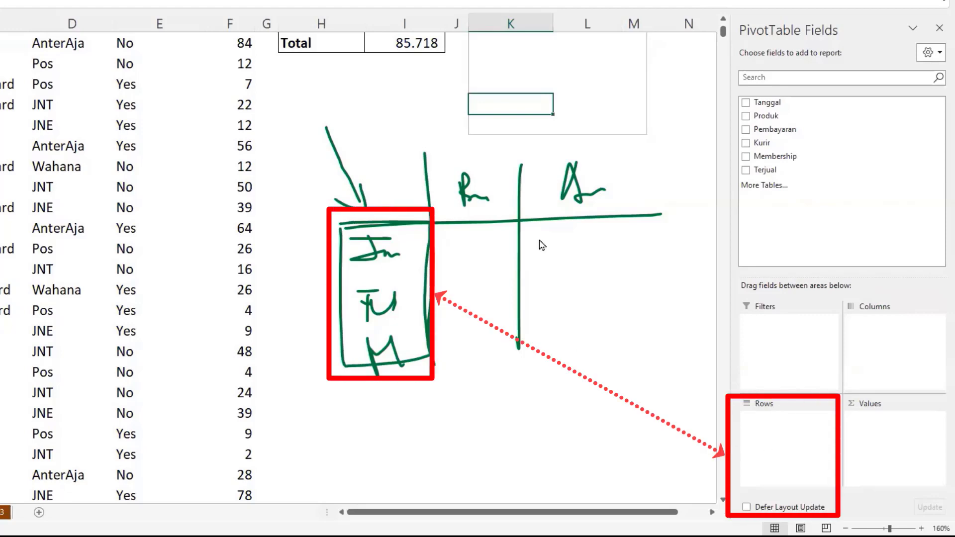
pyautogui.moveTo(663, 214); pyautogui.dragTo(461, 199)
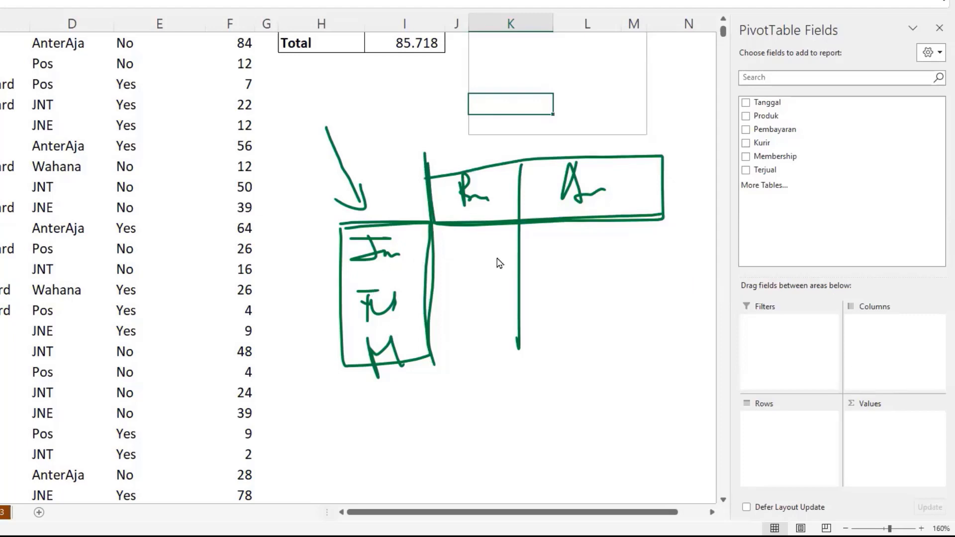
pyautogui.moveTo(463, 233)
pyautogui.mouseDown()
pyautogui.moveTo(612, 348)
pyautogui.moveTo(444, 274)
pyautogui.moveTo(627, 360)
pyautogui.moveTo(528, 241)
pyautogui.moveTo(548, 240)
pyautogui.mouseUp()
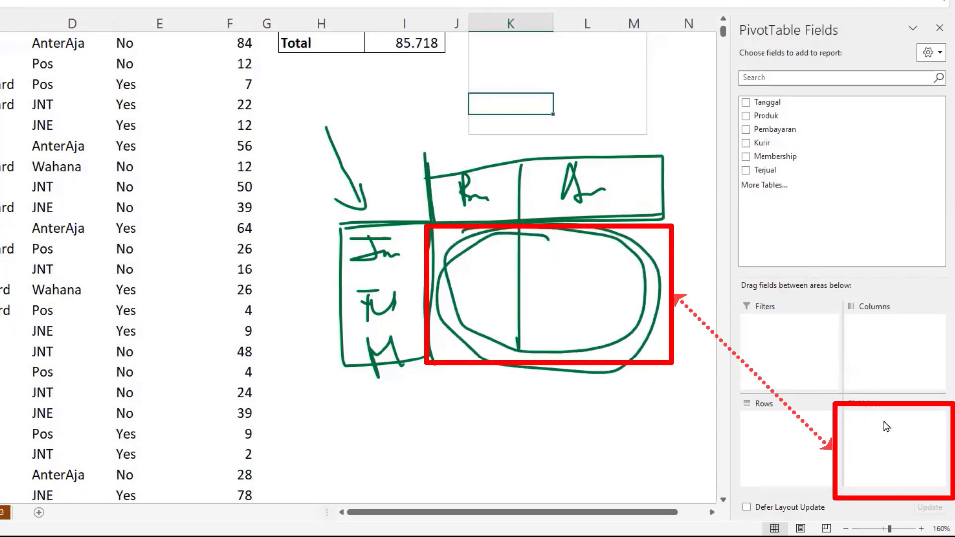
pyautogui.moveTo(340, 140)
pyautogui.mouseDown()
pyautogui.moveTo(427, 147)
pyautogui.moveTo(343, 128)
pyautogui.moveTo(343, 142)
pyautogui.moveTo(418, 144)
pyautogui.mouseUp()
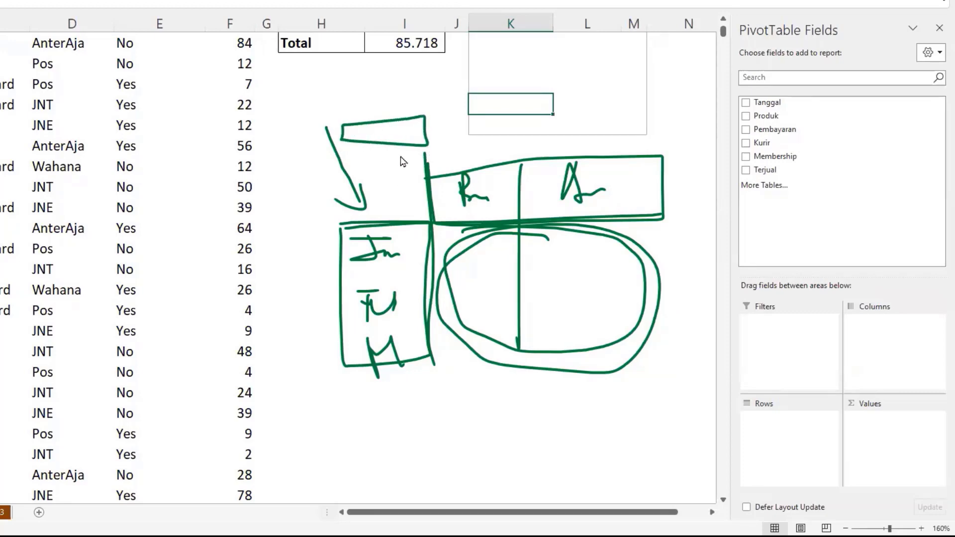
# Step: Delete the whole ink sketch below the SUMIFS report and return to the empty PivotTable area
pyautogui.click(338, 166)
pyautogui.hotkey('ctrl', 'a')
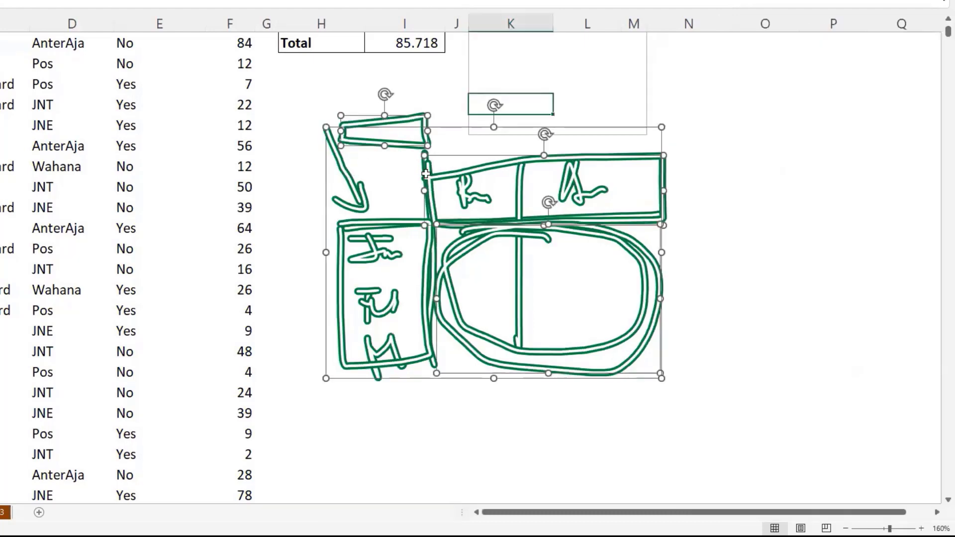
pyautogui.press('Delete')
pyautogui.scroll(6, 552, 164)
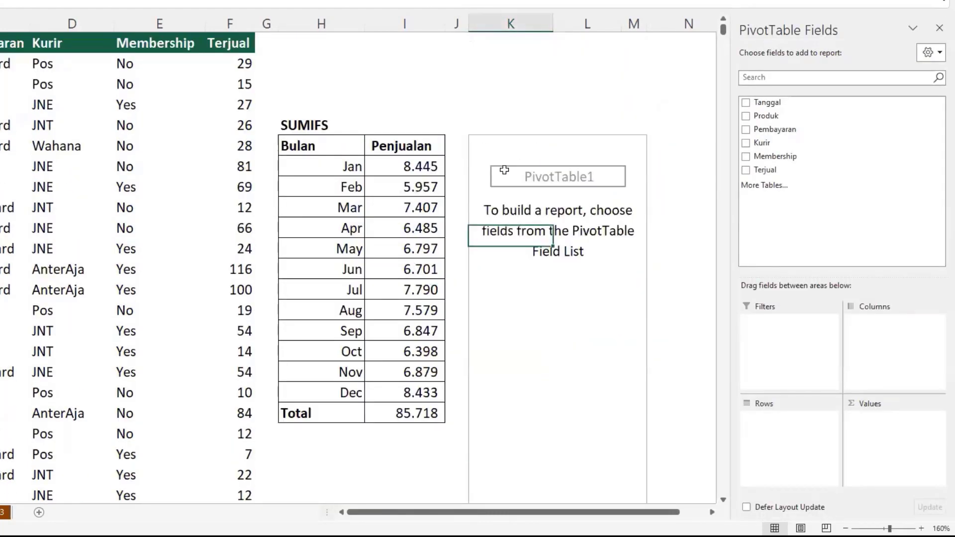
pyautogui.click(504, 170)
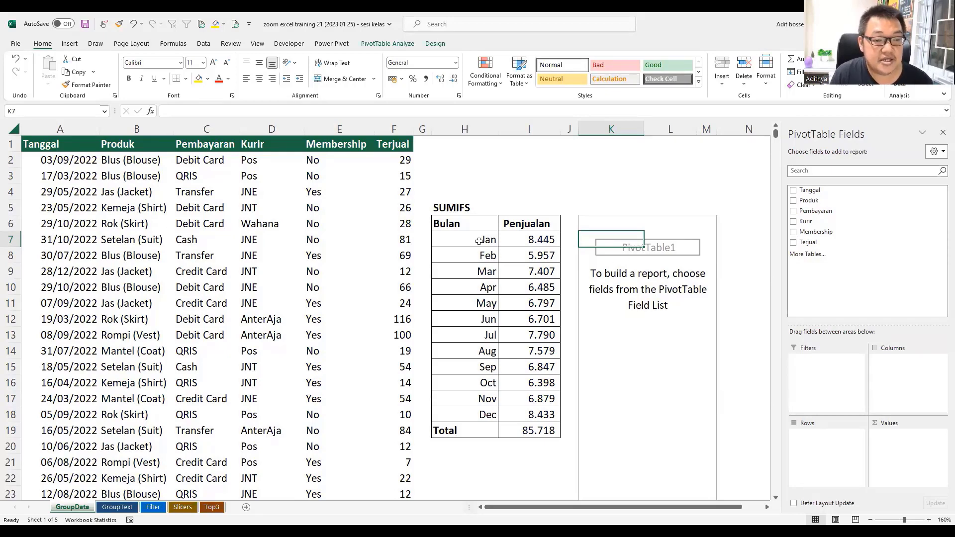
# Step: Compare the month labels in the SUMIFS report with the individual dates in the Tanggal column
pyautogui.moveTo(482, 240); pyautogui.dragTo(494, 411)
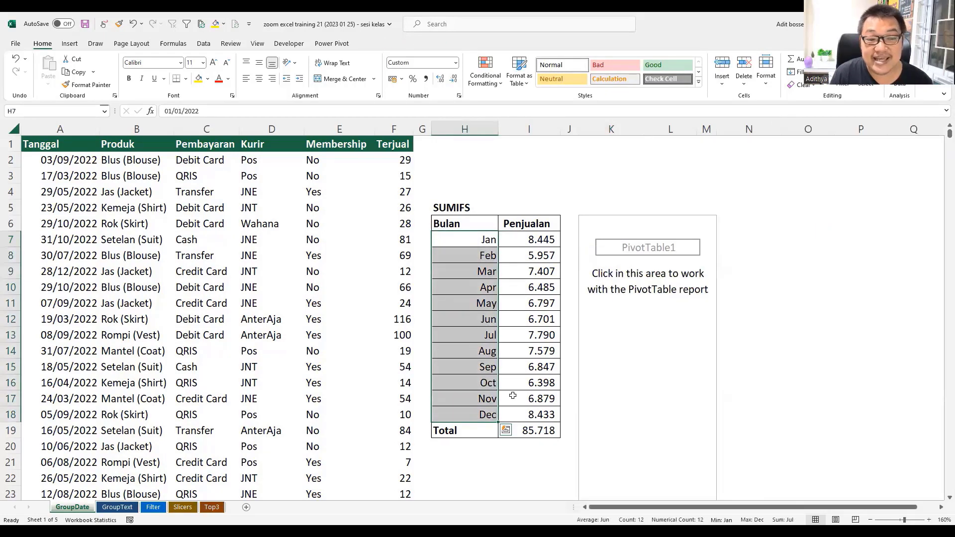
pyautogui.click(640, 272)
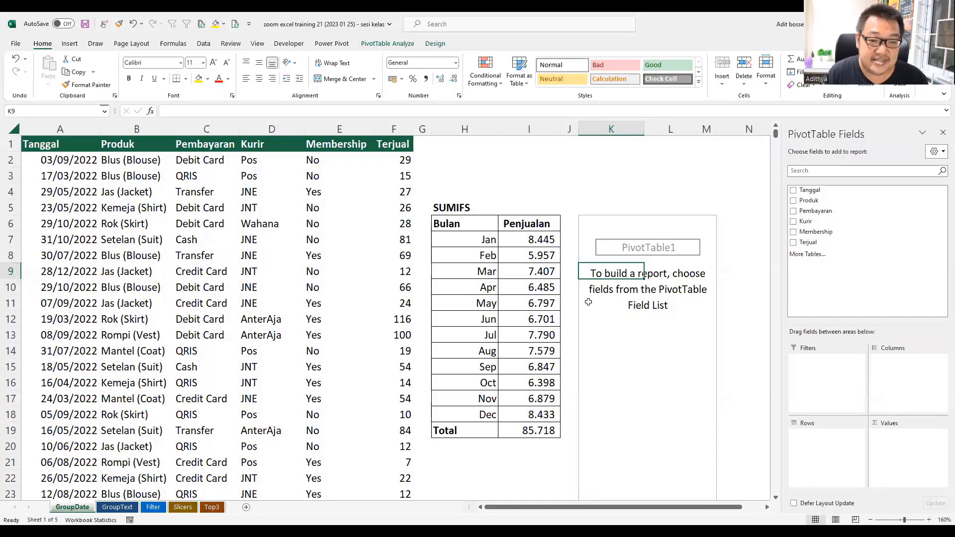
pyautogui.moveTo(488, 240); pyautogui.dragTo(497, 332)
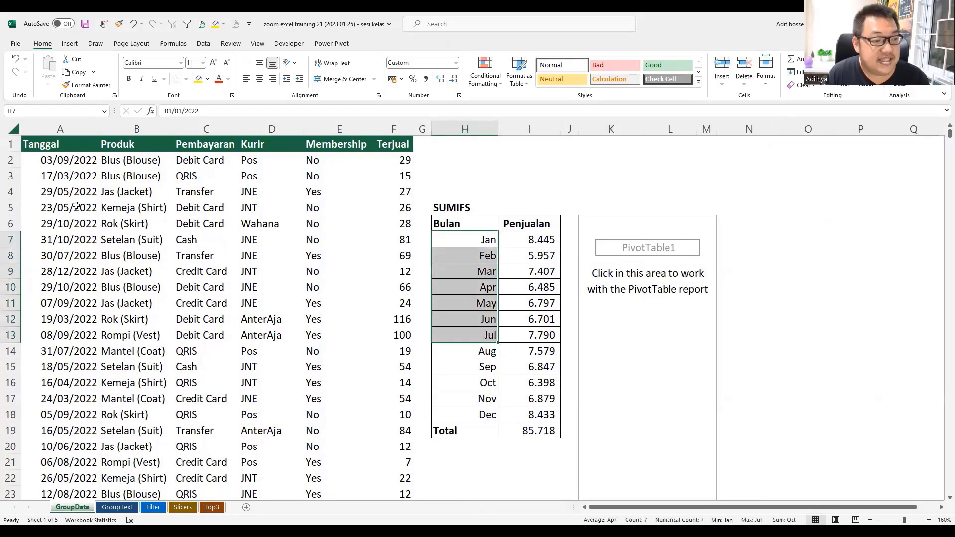
pyautogui.moveTo(68, 178); pyautogui.dragTo(96, 300)
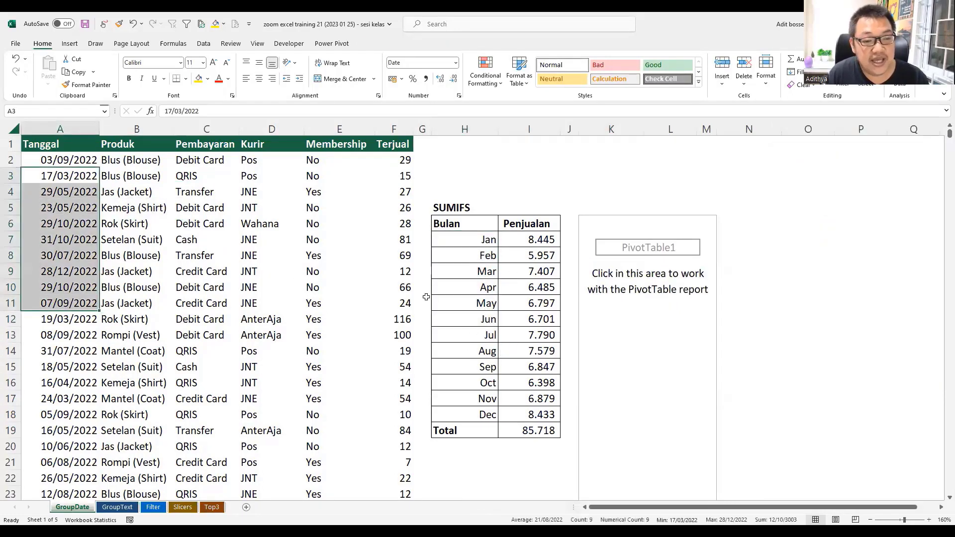
pyautogui.click(472, 287)
# Step: Add the Tanggal field to the PivotTable's Rows area
pyautogui.click(653, 287)
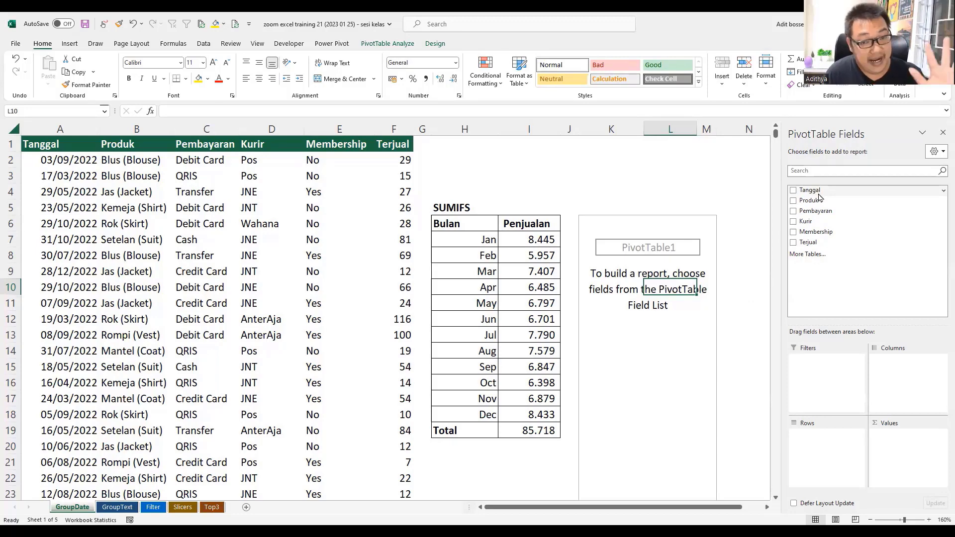
pyautogui.moveTo(819, 197); pyautogui.dragTo(475, 439)
pyautogui.moveTo(467, 274)
pyautogui.mouseDown()
pyautogui.moveTo(678, 389)
pyautogui.moveTo(839, 455)
pyautogui.mouseUp()
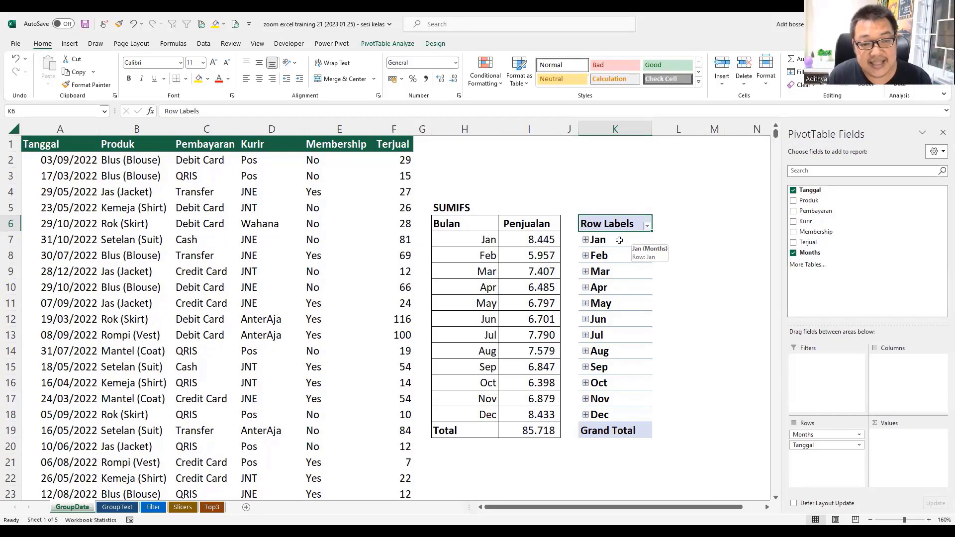
# Step: Ungroup the PivotTable's month row labels into individual dates and look down the date list
pyautogui.rightClick(619, 240)
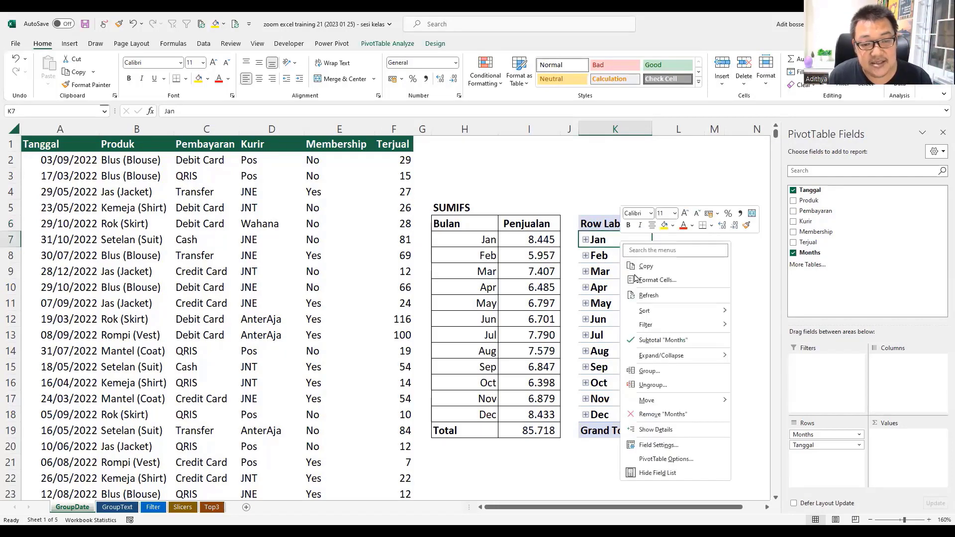
pyautogui.click(656, 386)
pyautogui.press('Down')
pyautogui.press('Down')
pyautogui.press('Down')
pyautogui.press('Down')
pyautogui.press('Down')
pyautogui.press('Down')
pyautogui.press('Down')
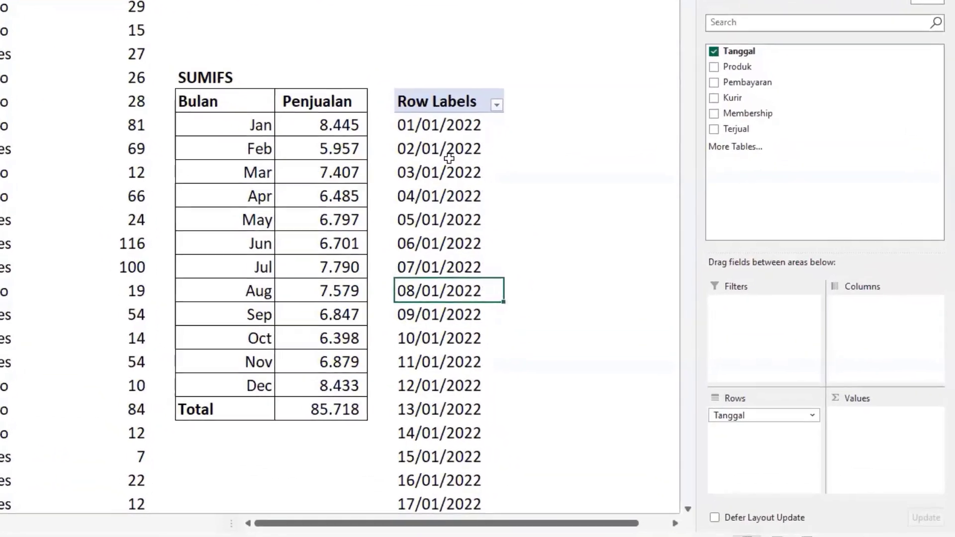
# Step: Group the Tanggal row labels by Months only, leaving Quarters and Years unselected
pyautogui.rightClick(612, 256)
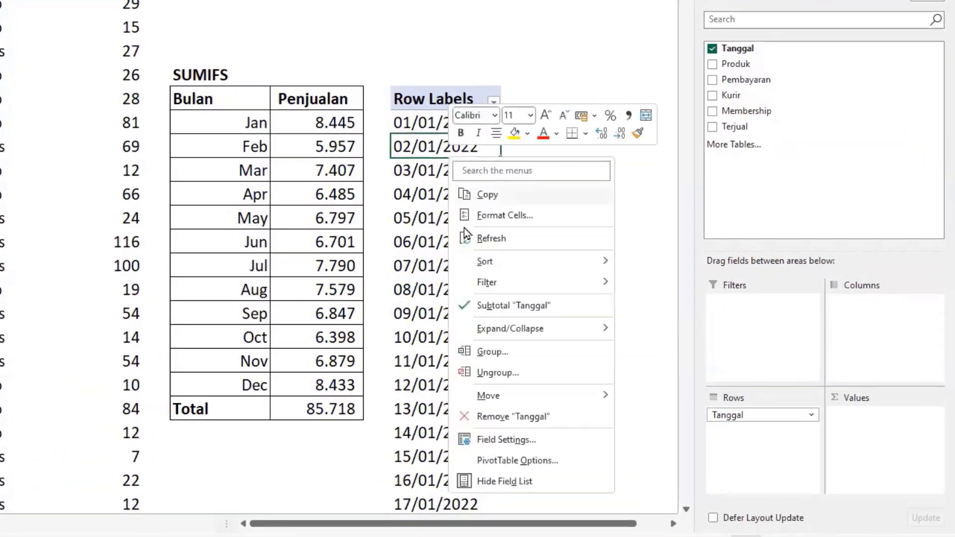
pyautogui.click(479, 352)
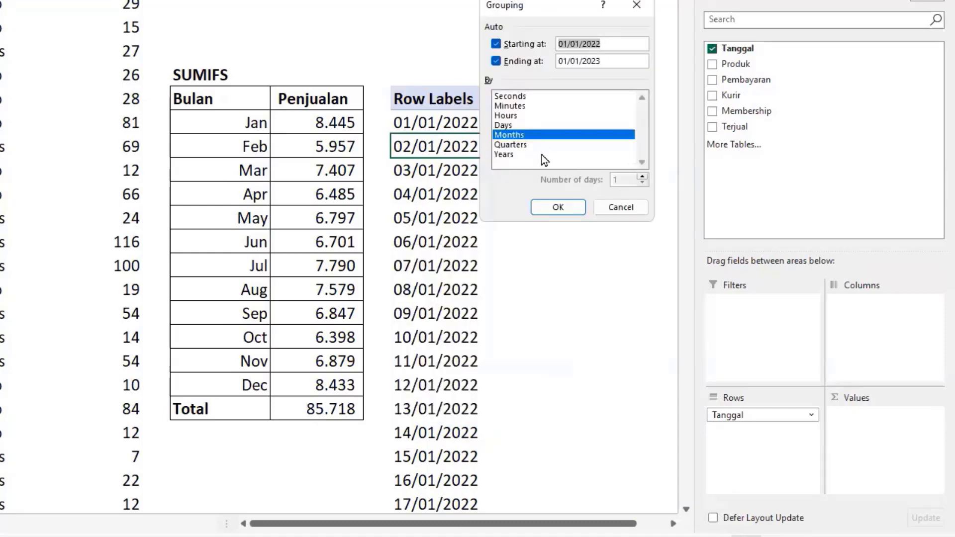
pyautogui.click(507, 154)
pyautogui.click(511, 146)
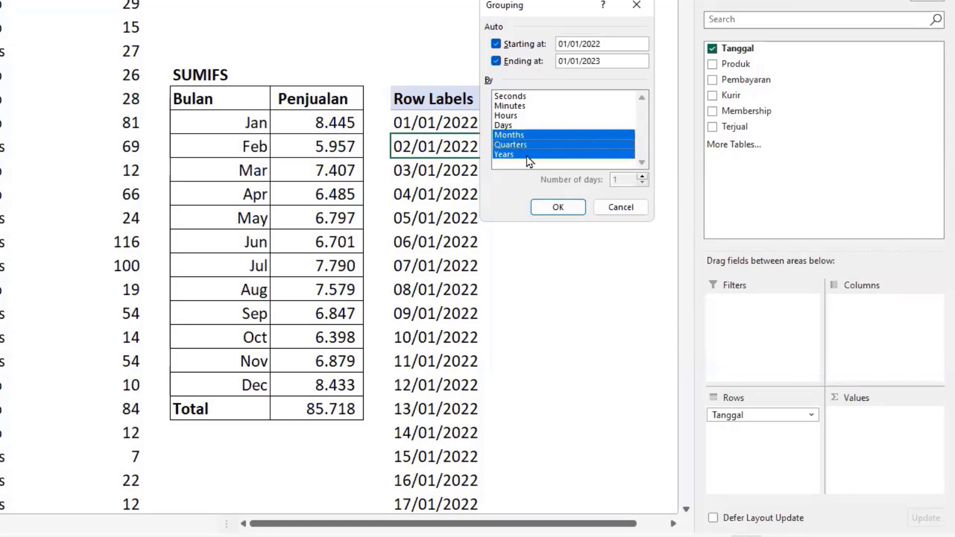
pyautogui.click(524, 145)
pyautogui.click(520, 153)
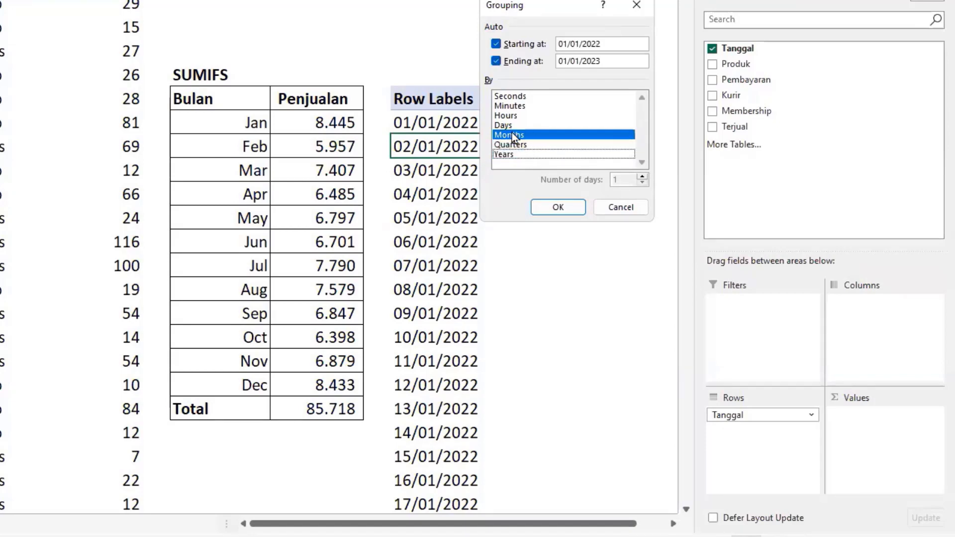
pyautogui.click(520, 145)
pyautogui.click(521, 146)
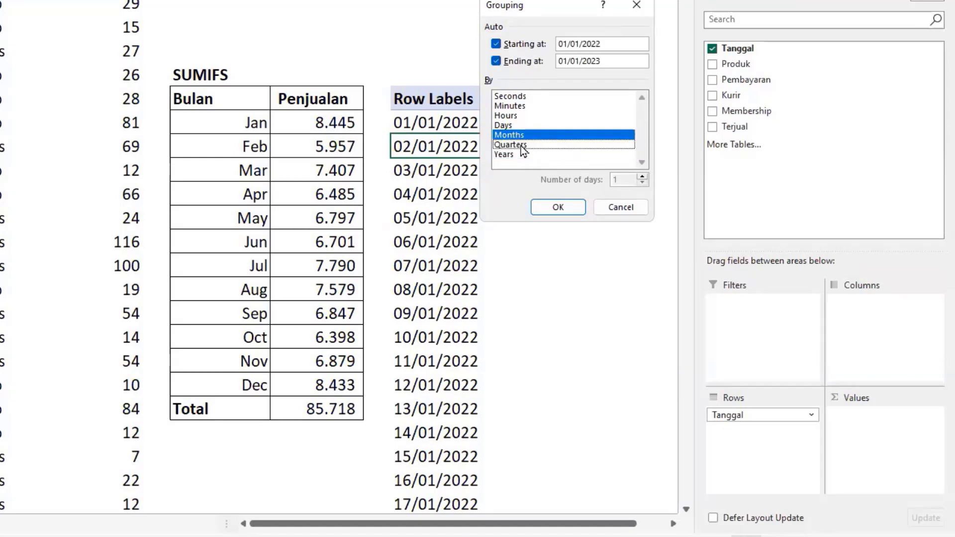
pyautogui.press('Return')
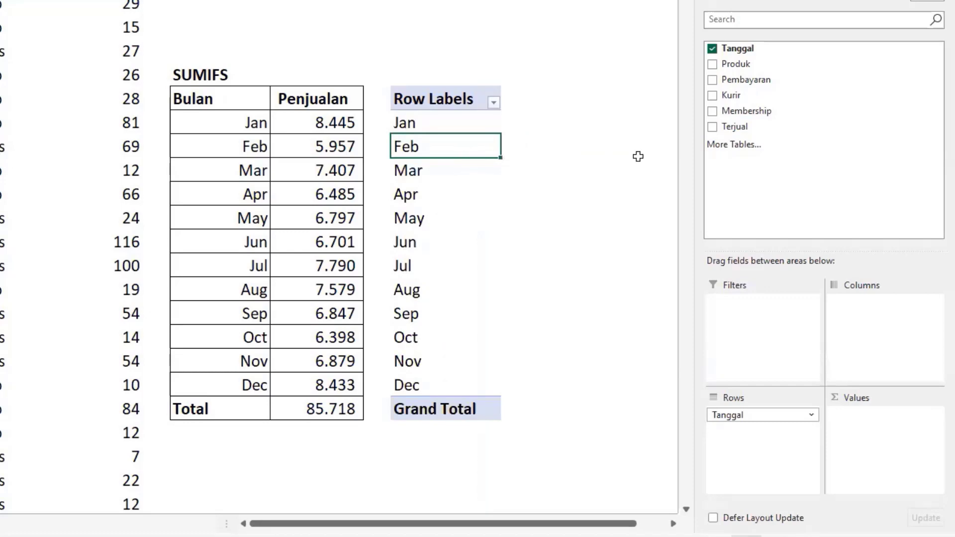
# Step: Extend the date grouping to Months and Years, and take the Years field back out of the Rows area
pyautogui.rightClick(432, 179)
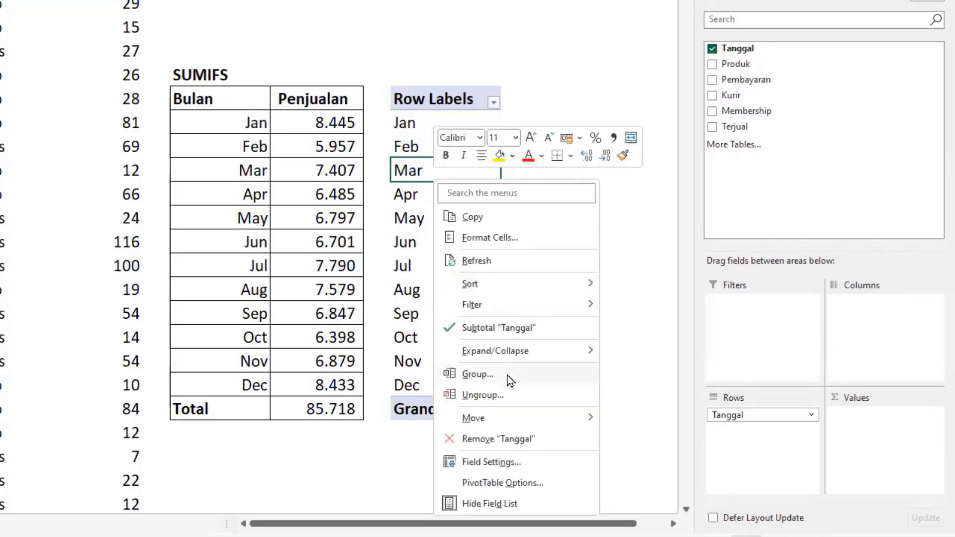
pyautogui.click(477, 374)
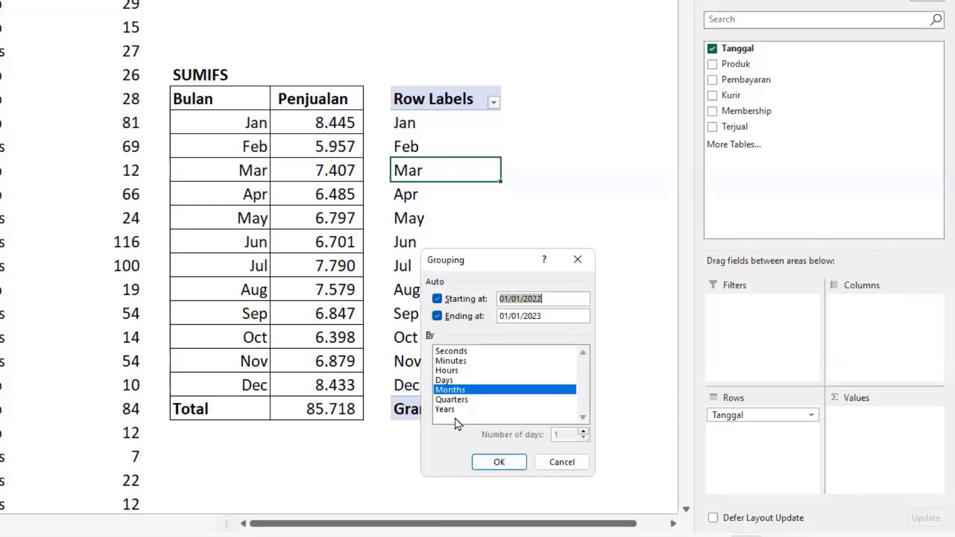
pyautogui.click(450, 410)
pyautogui.click(496, 463)
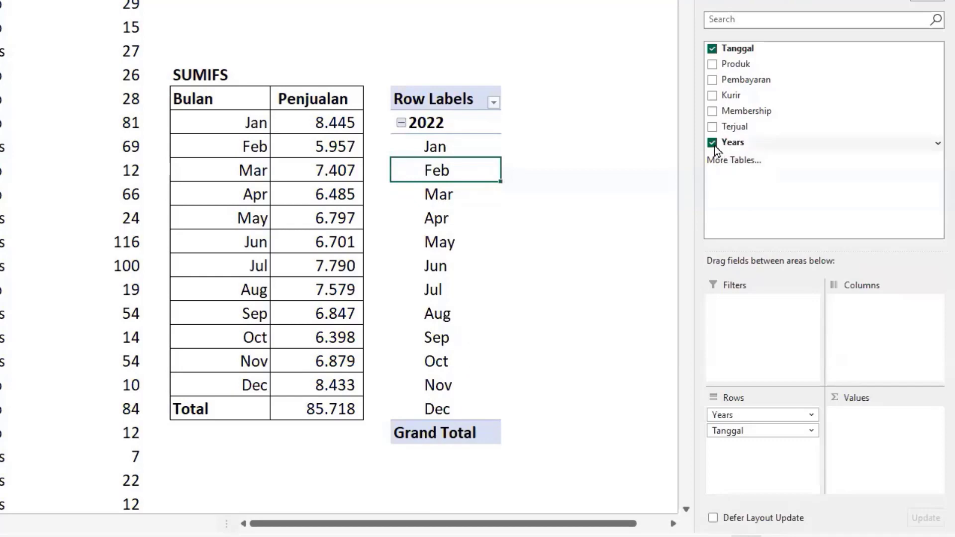
pyautogui.moveTo(771, 417); pyautogui.dragTo(611, 267)
# Step: Compare the PivotTable's month labels with the Bulan column of the SUMIFS report
pyautogui.moveTo(405, 122); pyautogui.dragTo(476, 382)
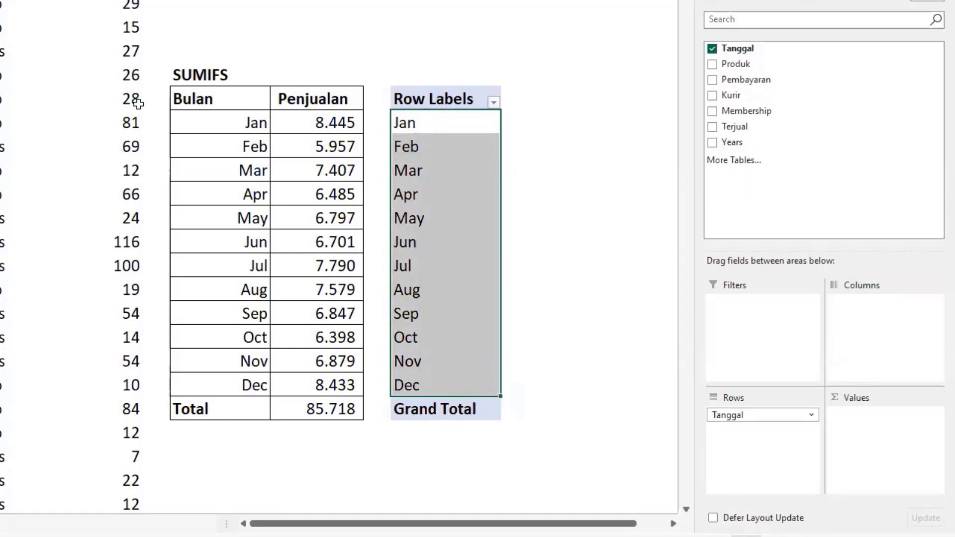
pyautogui.moveTo(208, 129); pyautogui.dragTo(251, 386)
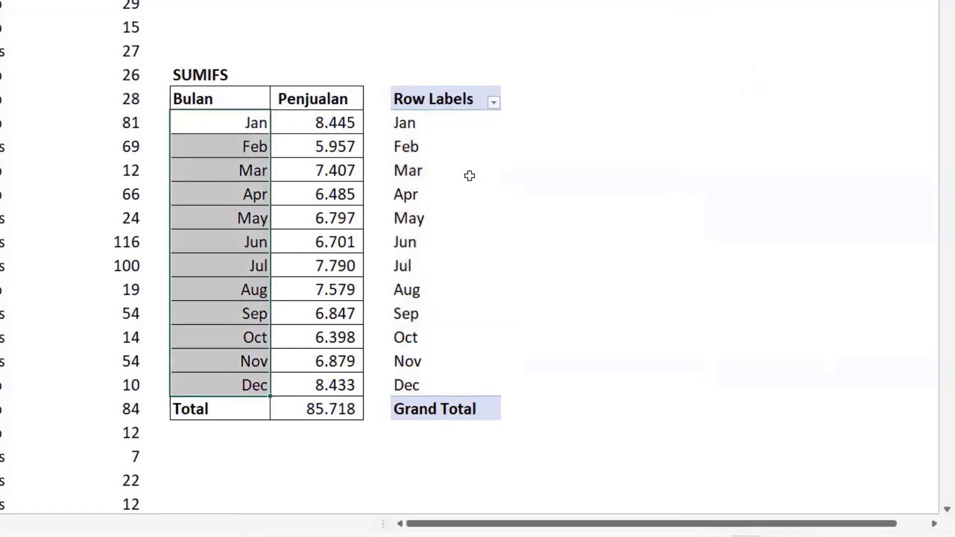
pyautogui.click(469, 175)
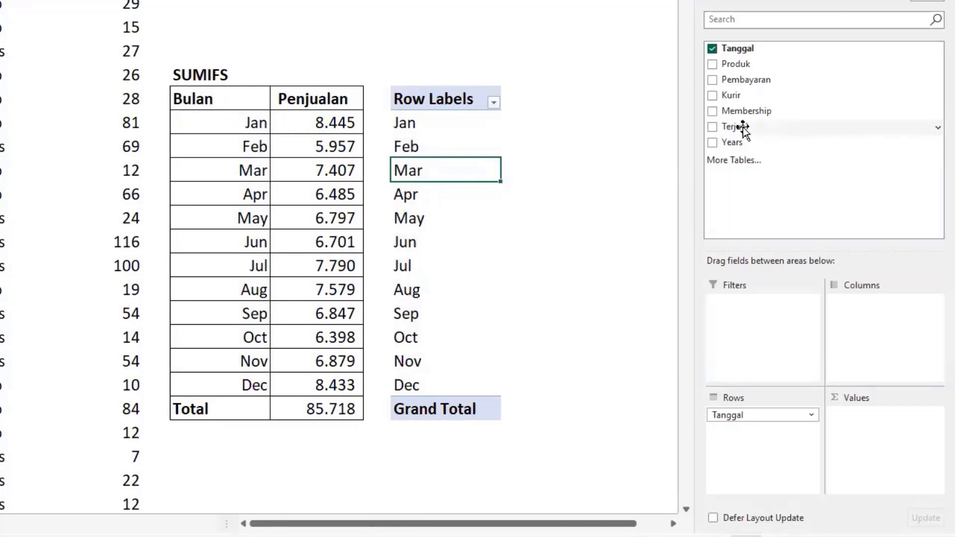
# Step: Add the Terjual field to the Values area as a sum and look over the monthly figures
pyautogui.moveTo(742, 127); pyautogui.dragTo(855, 436)
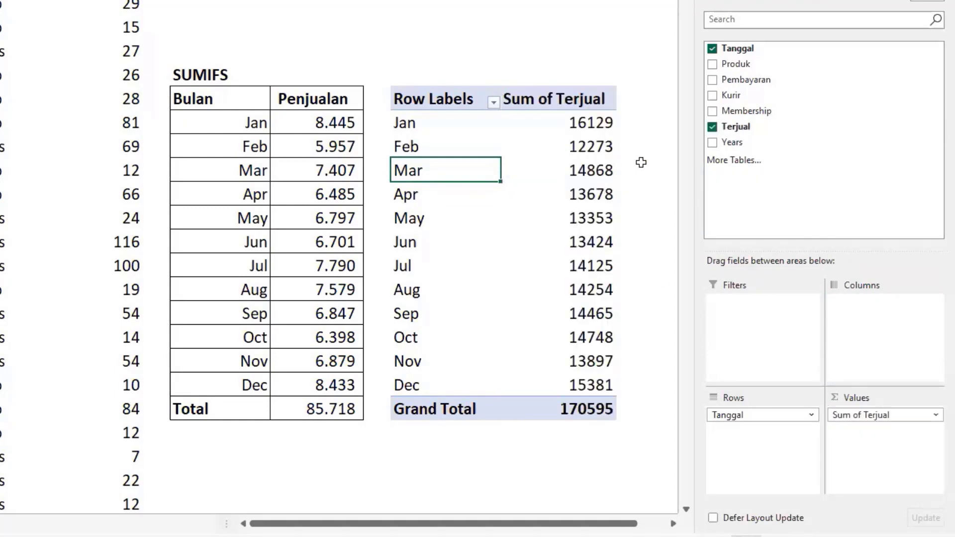
pyautogui.click(572, 151)
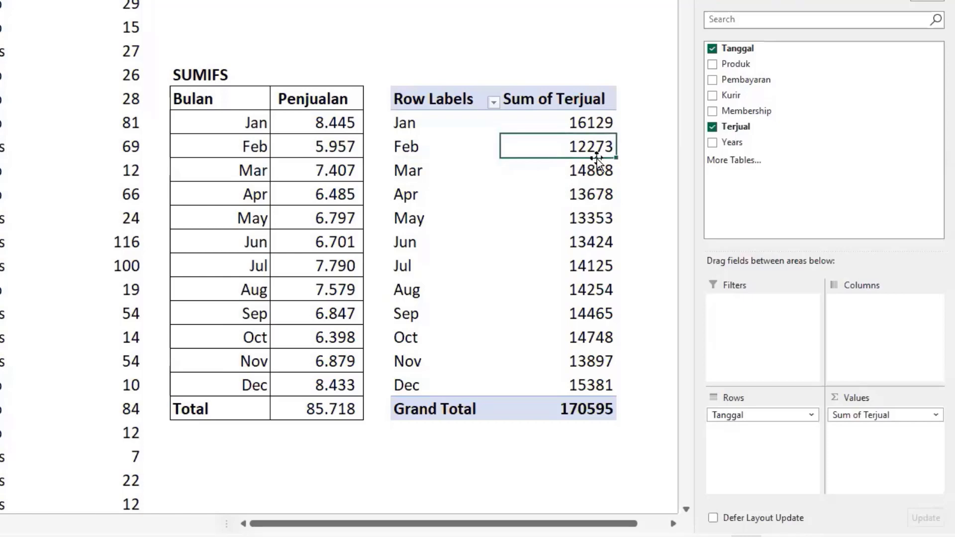
pyautogui.moveTo(603, 124); pyautogui.dragTo(608, 366)
pyautogui.click(585, 126)
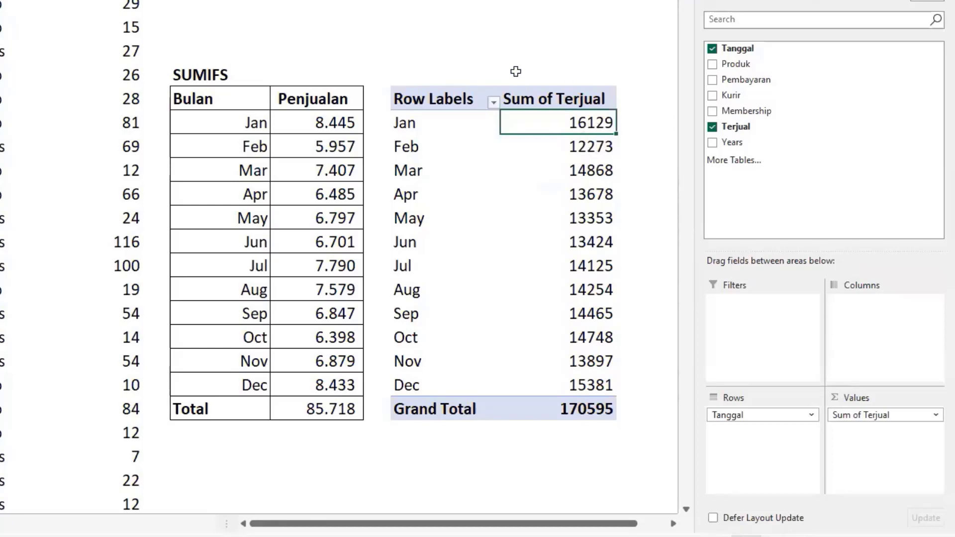
# Step: Add Membership as a report filter on the PivotTable and set it to Yes
pyautogui.moveTo(759, 115); pyautogui.dragTo(768, 316)
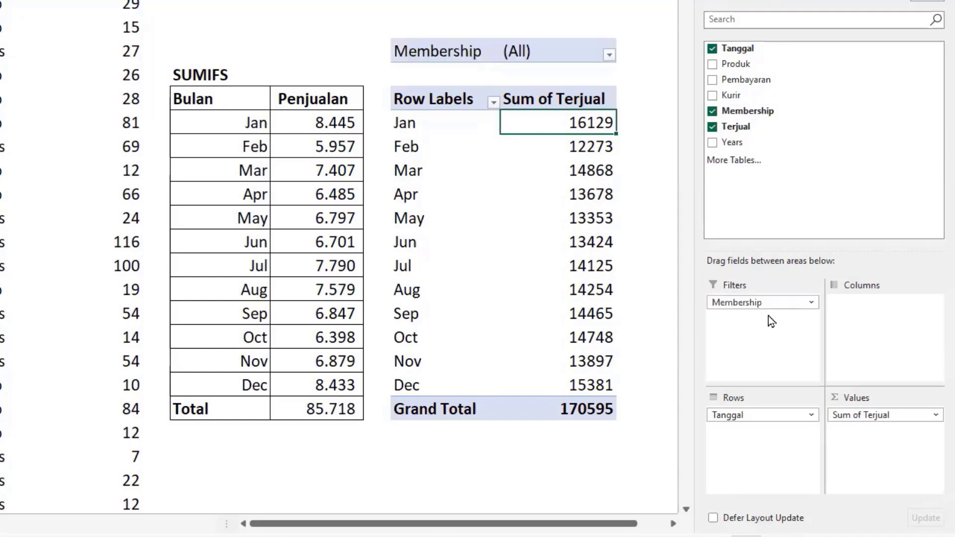
pyautogui.click(609, 55)
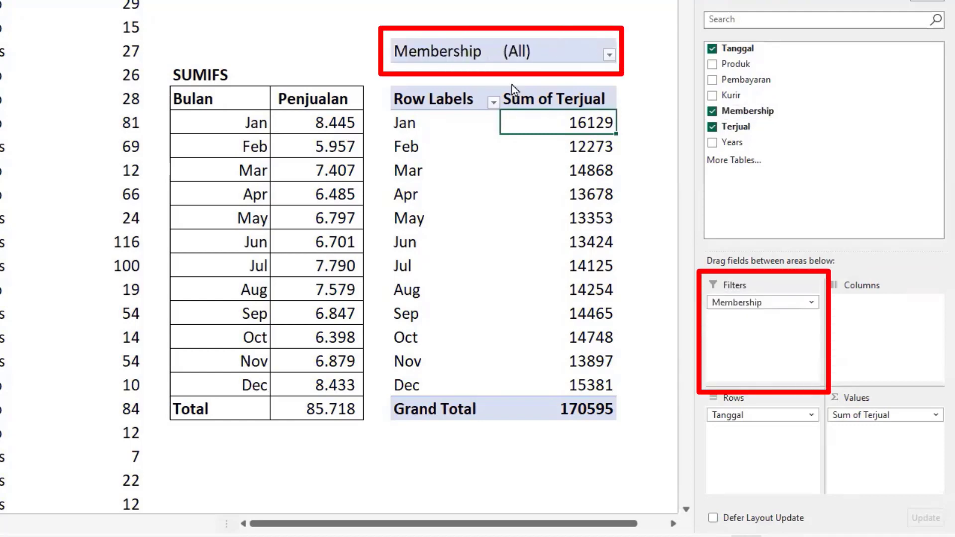
pyautogui.click(464, 116)
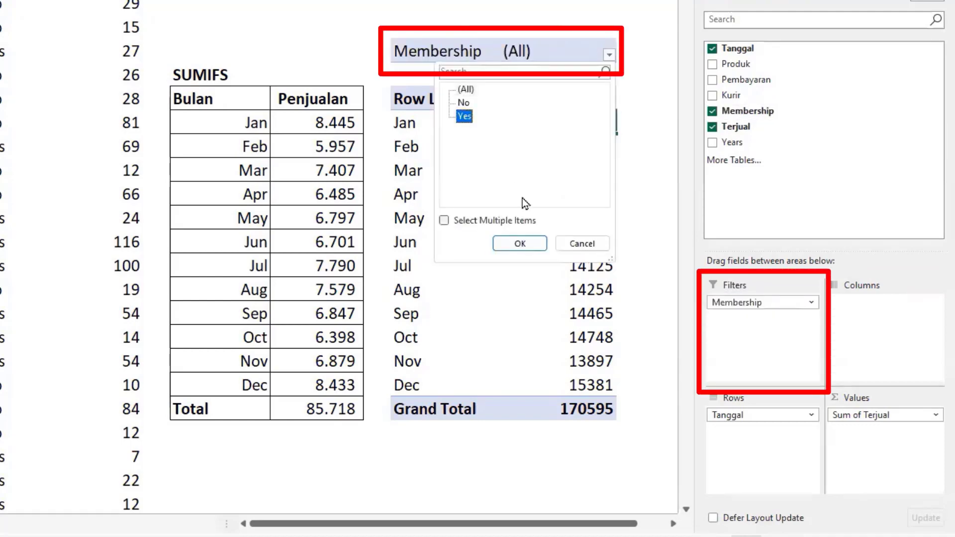
pyautogui.click(537, 246)
# Step: Compare the January to March sales in the SUMIFS report with the PivotTable's sums
pyautogui.click(343, 125)
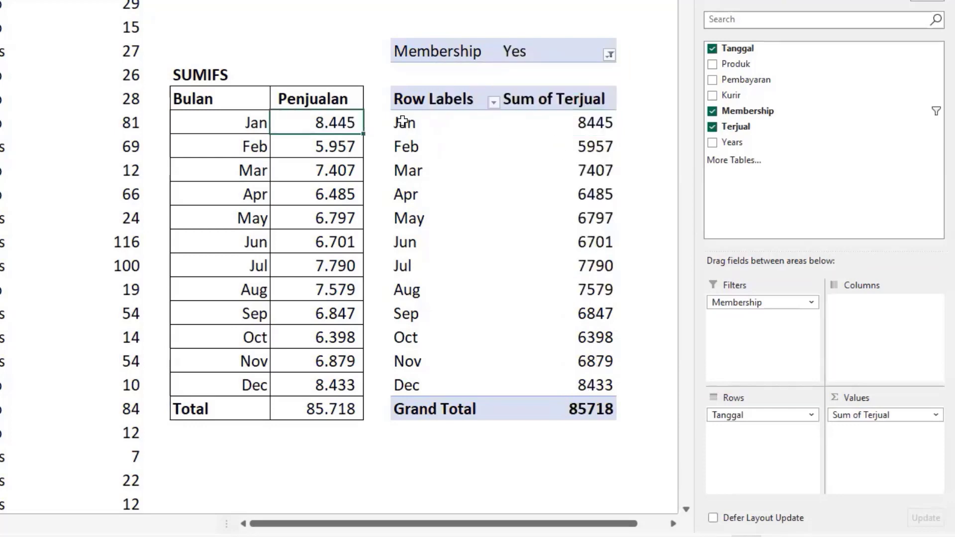
pyautogui.click(565, 124)
pyautogui.click(350, 143)
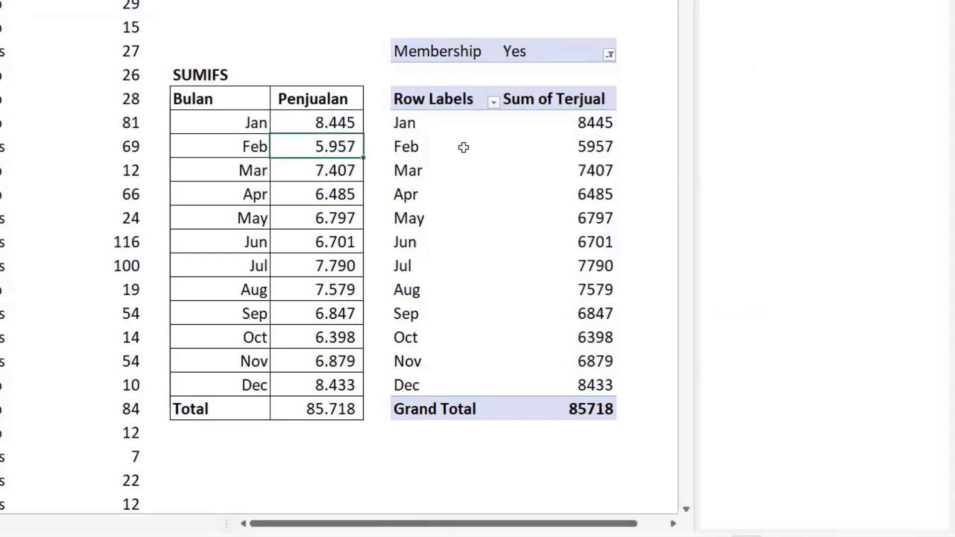
pyautogui.click(620, 146)
pyautogui.click(378, 167)
pyautogui.click(591, 174)
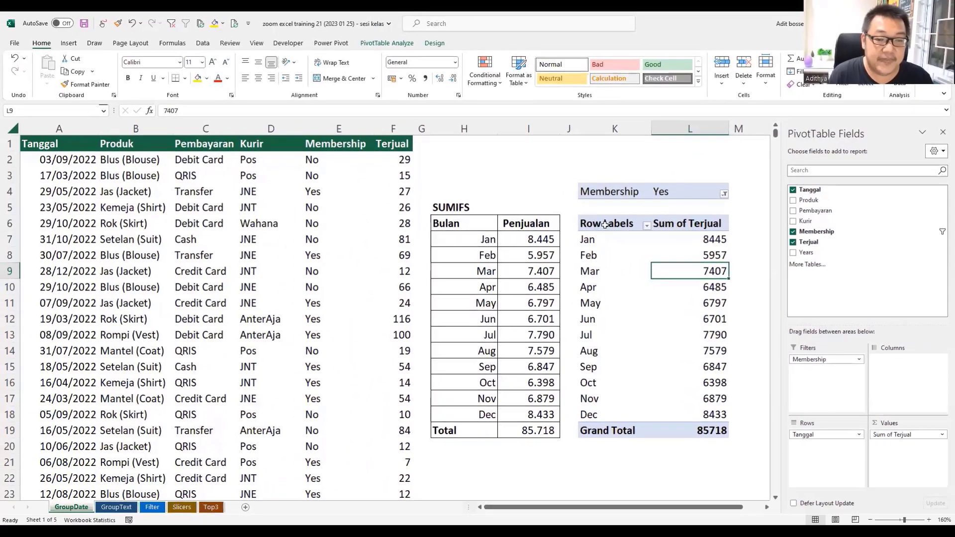
# Step: Change the report layout of the PivotTable at K6 to tabular form
pyautogui.click(427, 109)
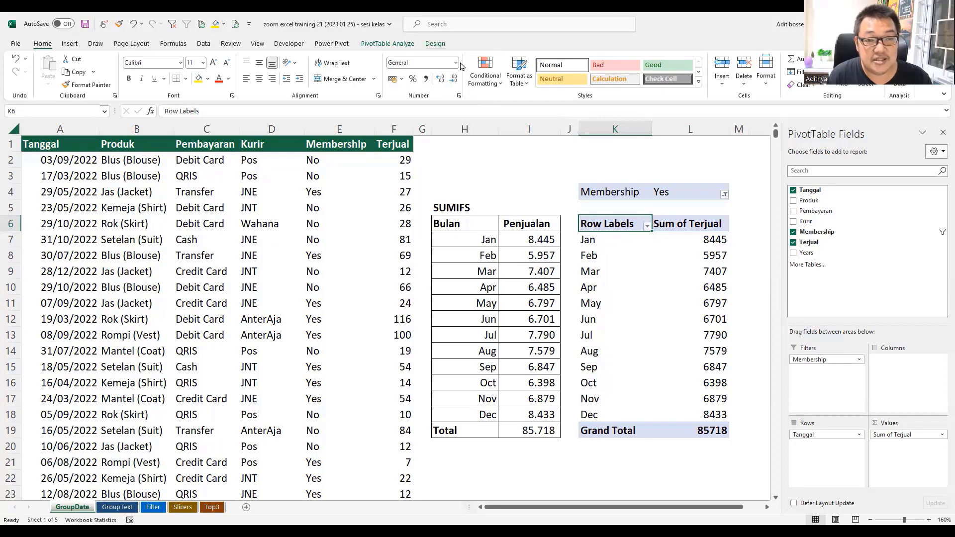
pyautogui.click(436, 43)
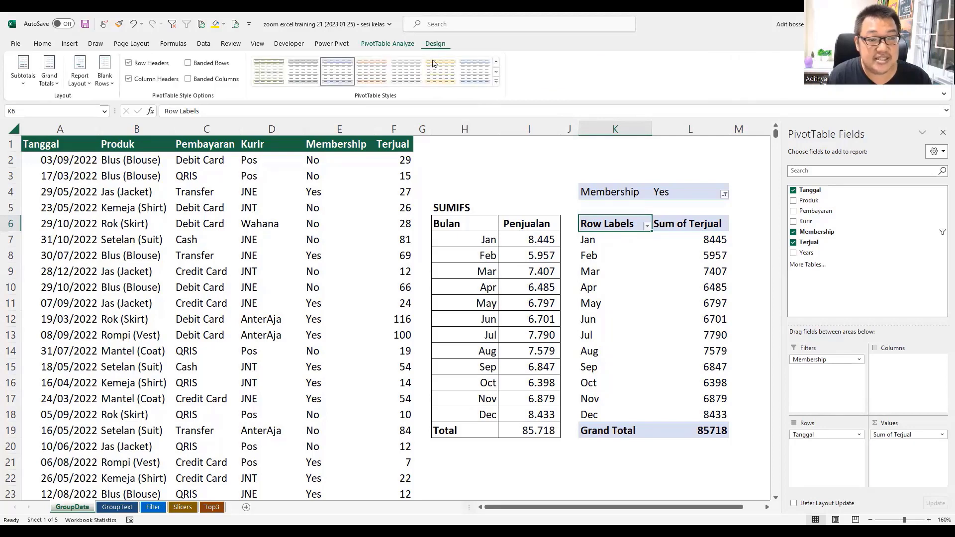
pyautogui.click(85, 88)
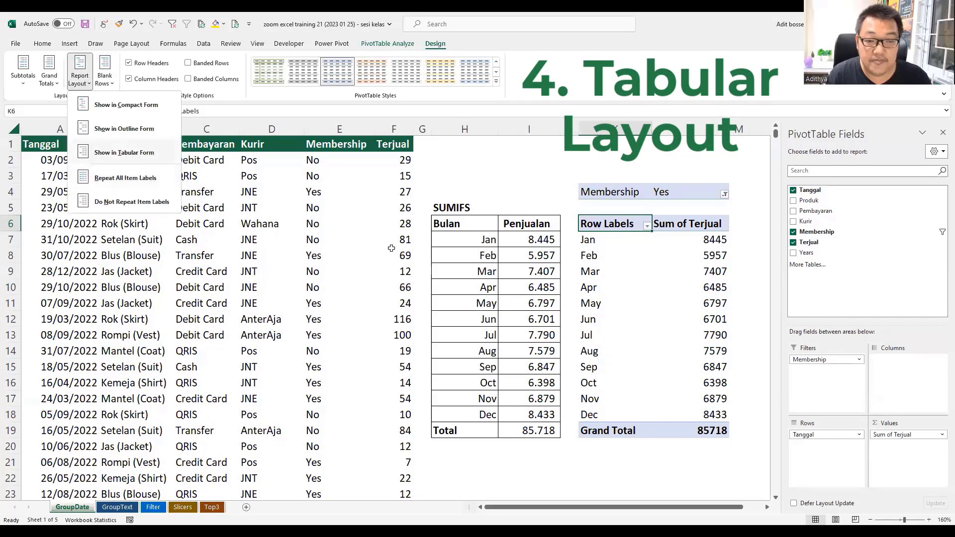
pyautogui.click(125, 152)
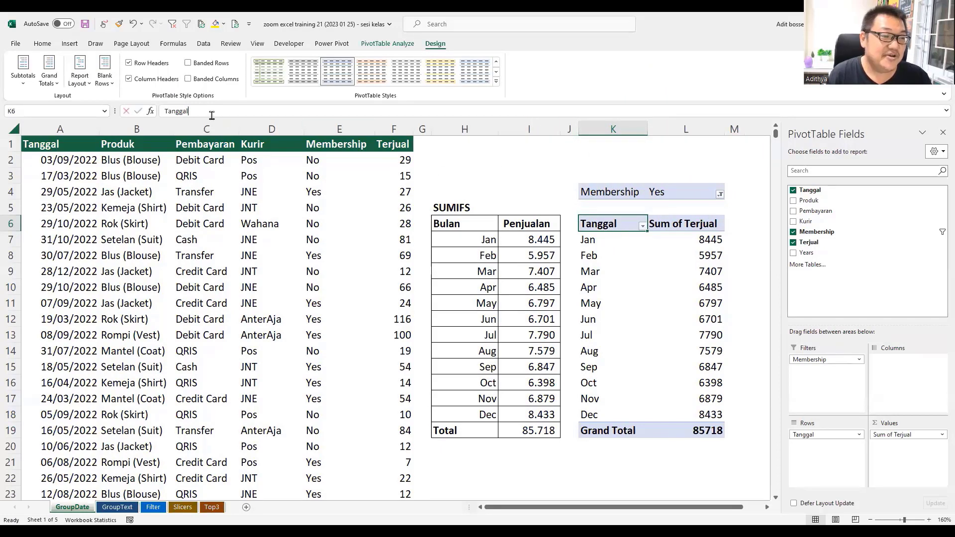
# Step: Rename the PivotTable's row field header in K6 as Bulan
pyautogui.moveTo(212, 111); pyautogui.dragTo(164, 111)
pyautogui.write('Bulan')
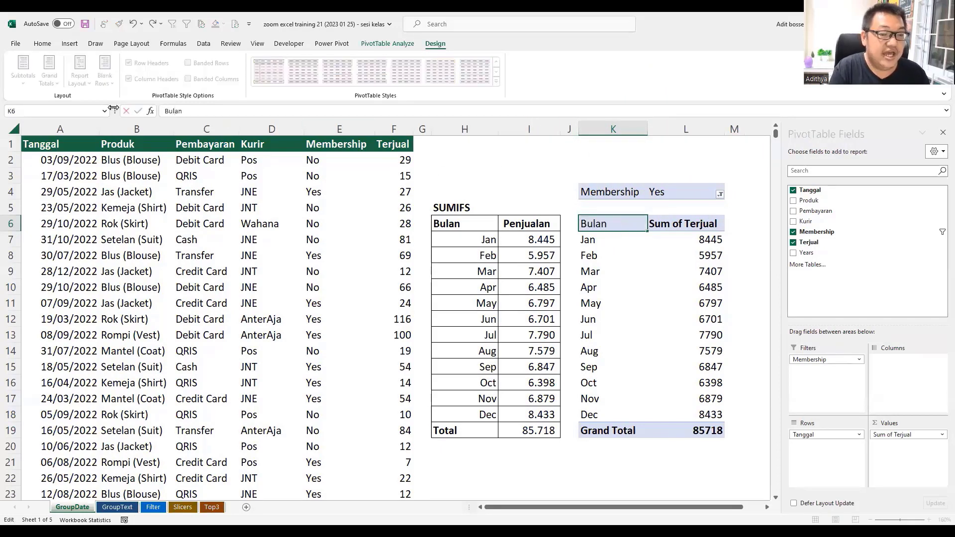
pyautogui.press('Return')
# Step: Set the number format of the PivotTable's Sum of Terjual field to Number with 0 decimal places and the 1000 separator
pyautogui.click(690, 233)
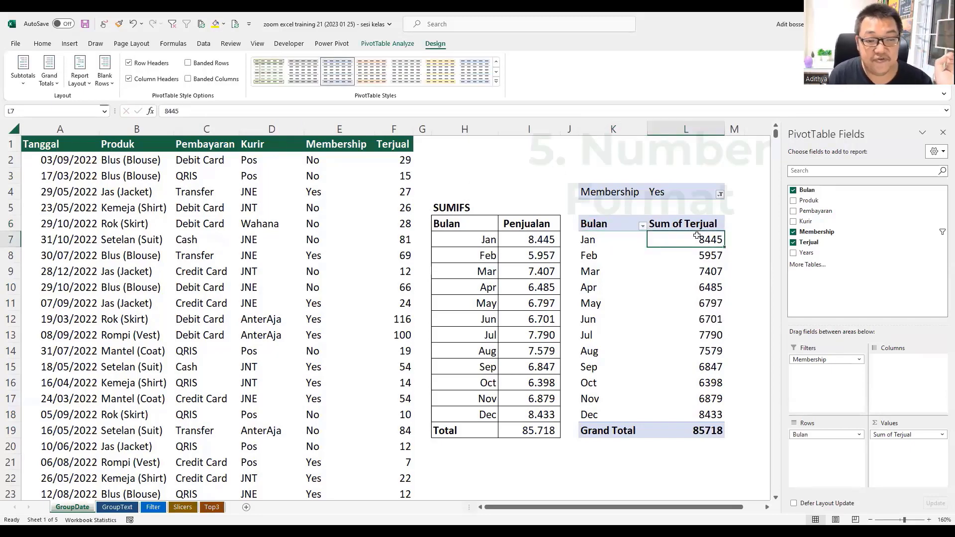
pyautogui.moveTo(703, 241); pyautogui.dragTo(705, 373)
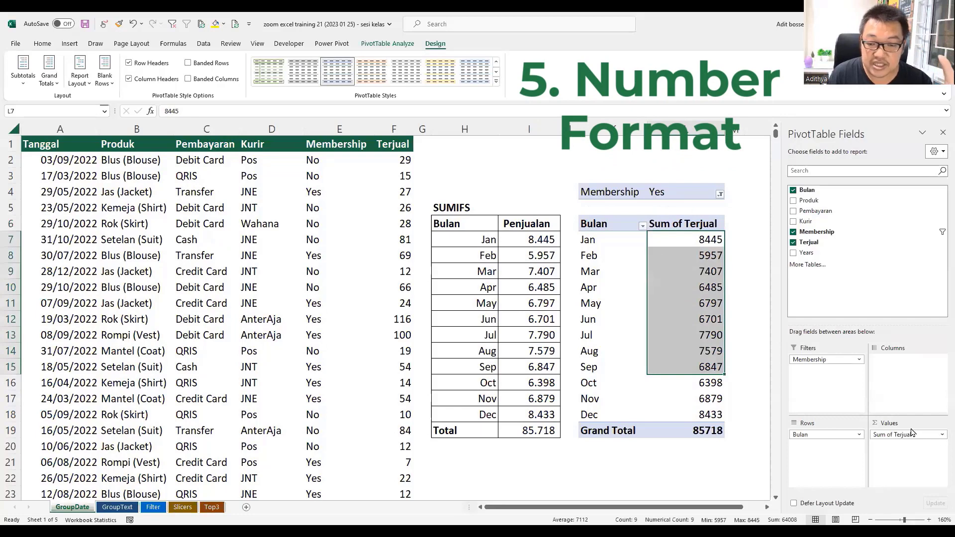
pyautogui.moveTo(908, 434)
pyautogui.mouseDown()
pyautogui.moveTo(918, 447)
pyautogui.moveTo(908, 436)
pyautogui.mouseUp()
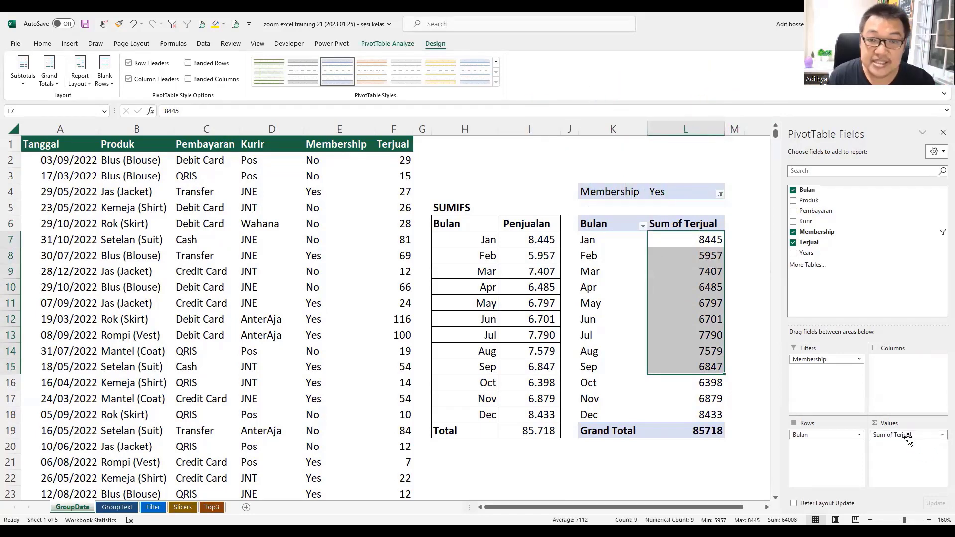
pyautogui.click(689, 255)
pyautogui.click(43, 44)
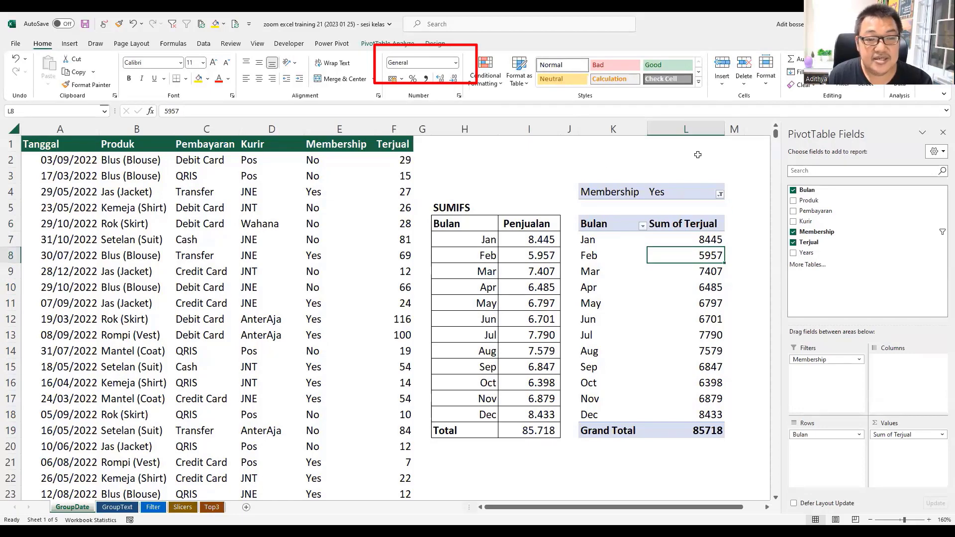
pyautogui.rightClick(699, 271)
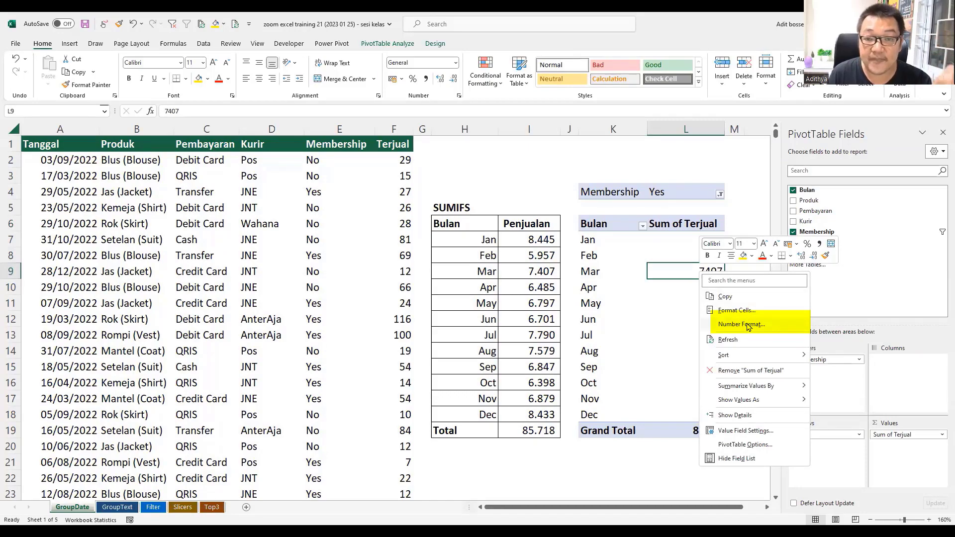
pyautogui.click(743, 324)
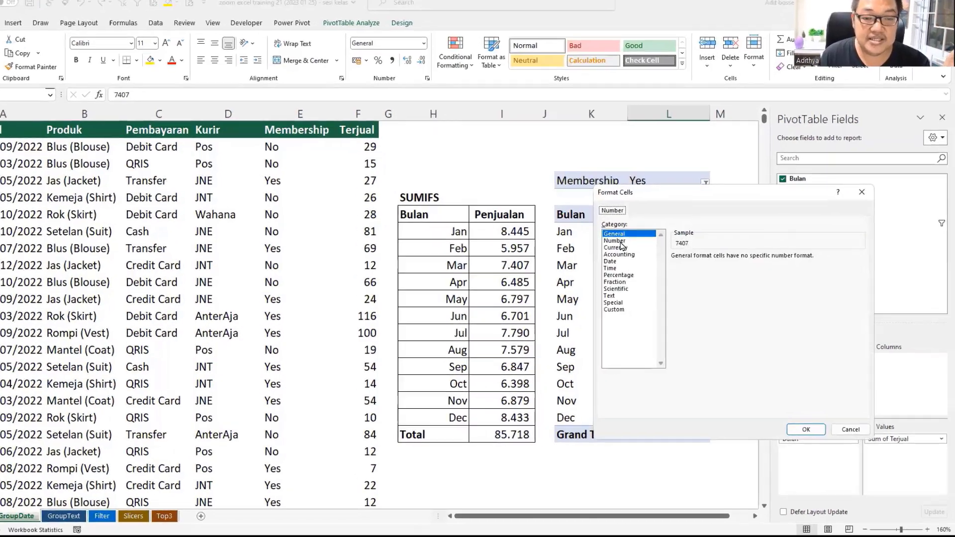
pyautogui.click(616, 240)
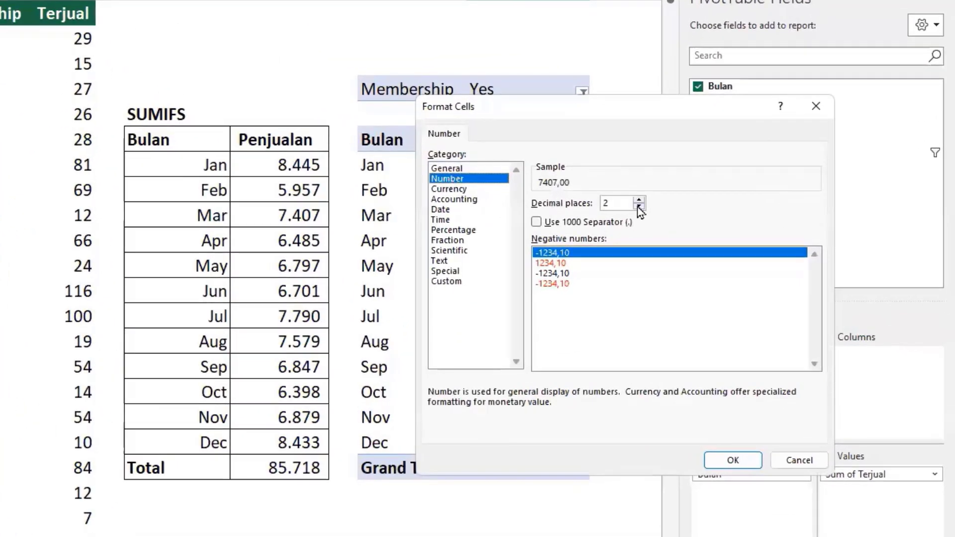
pyautogui.click(743, 258)
pyautogui.click(638, 206)
pyautogui.click(536, 221)
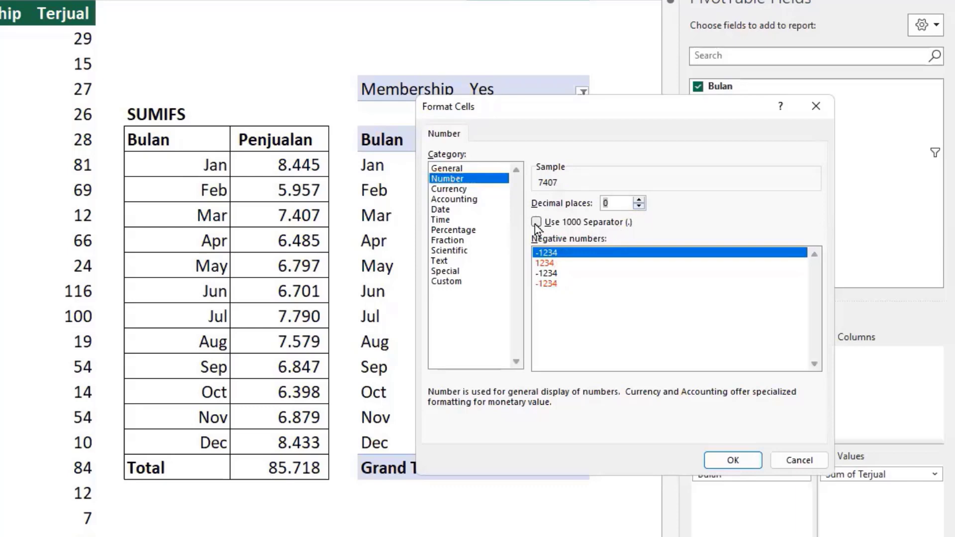
pyautogui.click(733, 460)
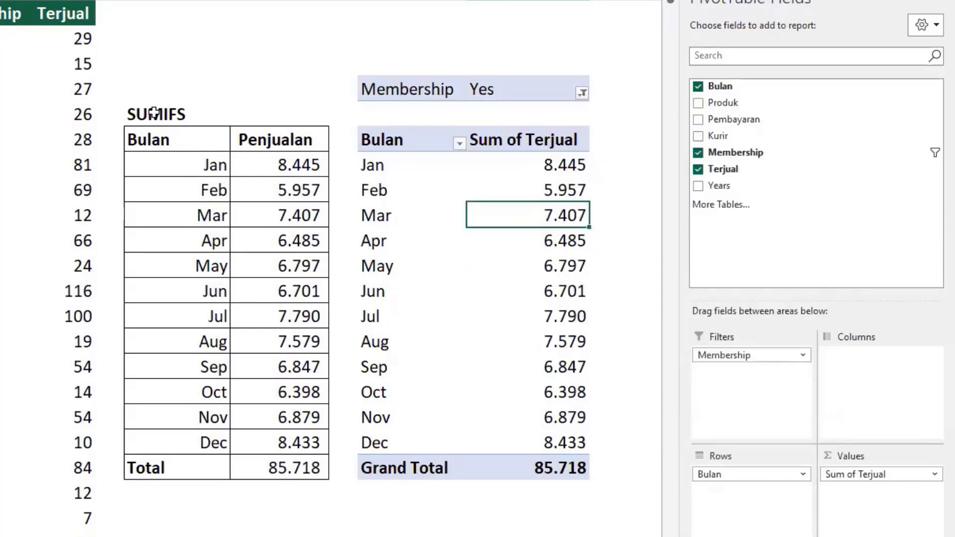
# Step: Compare the whole SUMIFS report with the PivotTable, from the headers to the totals
pyautogui.moveTo(154, 111)
pyautogui.mouseDown()
pyautogui.moveTo(290, 320)
pyautogui.moveTo(306, 468)
pyautogui.mouseUp()
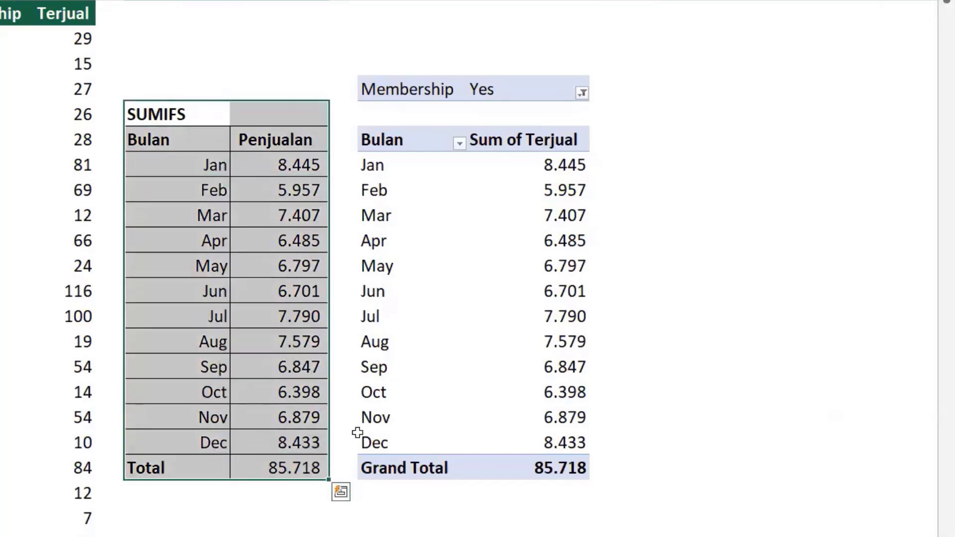
pyautogui.moveTo(386, 148); pyautogui.dragTo(550, 462)
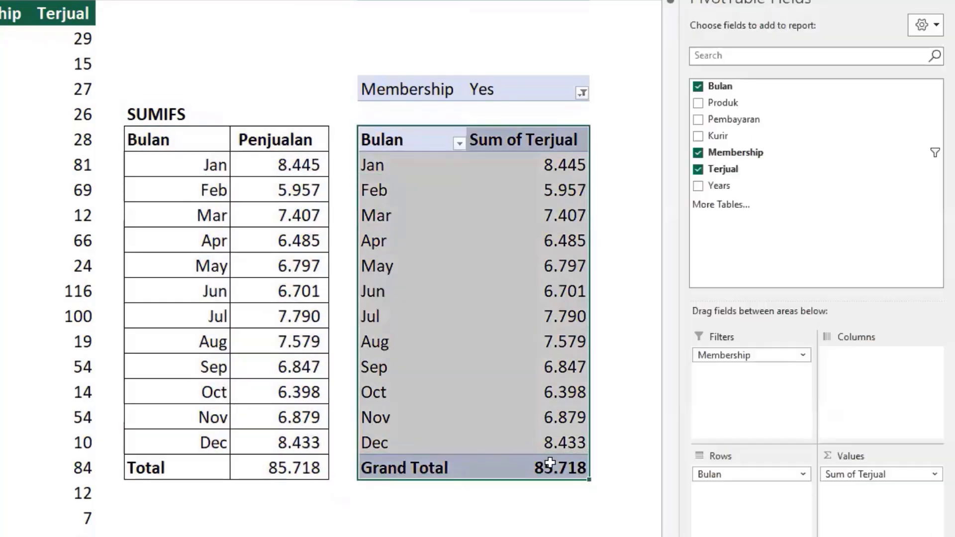
pyautogui.moveTo(576, 413)
pyautogui.click(540, 192)
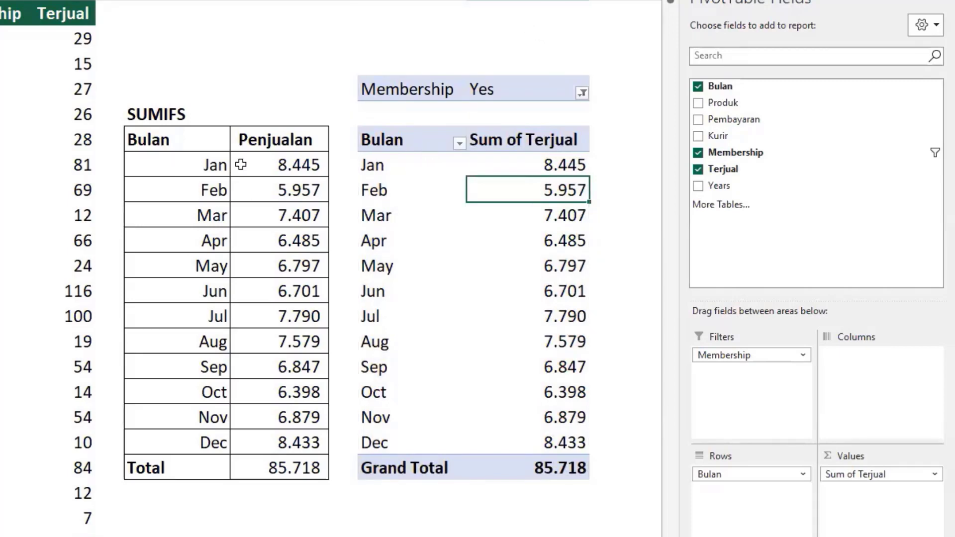
# Step: Give the PivotTable's Sum of Terjual value field the custom name Penjualan
pyautogui.click(517, 143)
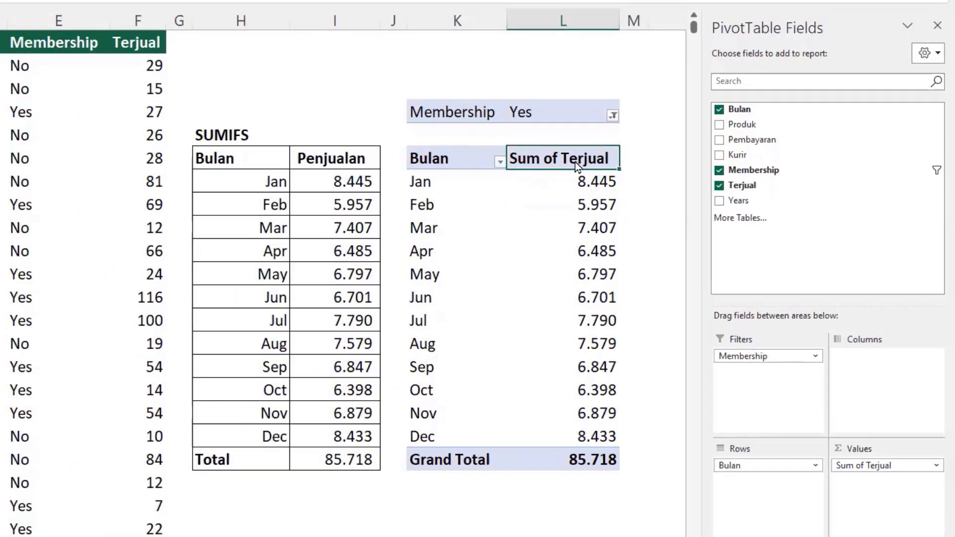
pyautogui.doubleClick(520, 140)
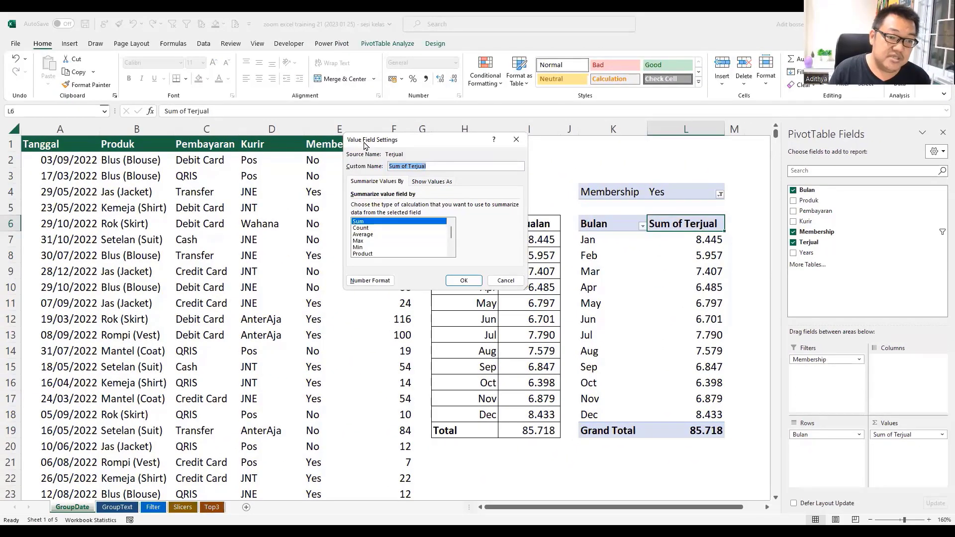
pyautogui.write('P')
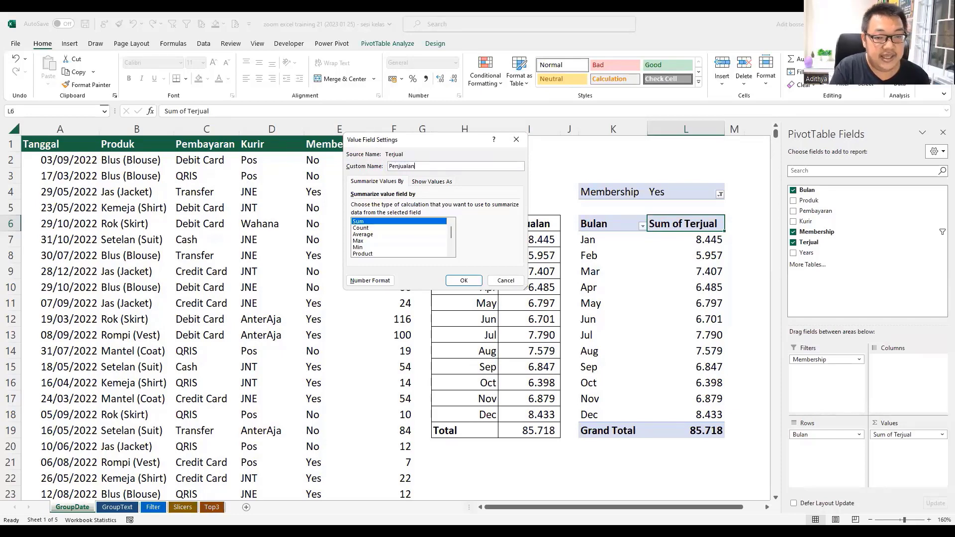
pyautogui.write('enjualan')
pyautogui.press('Return')
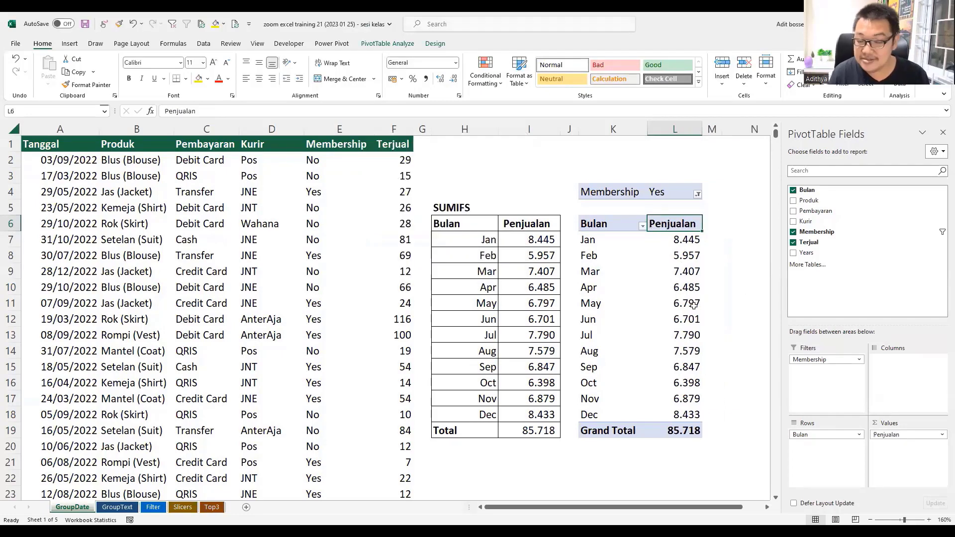
# Step: Review the source data columns from Terjual back towards Kurir, and return to the PivotTable's month labels
pyautogui.moveTo(693, 306)
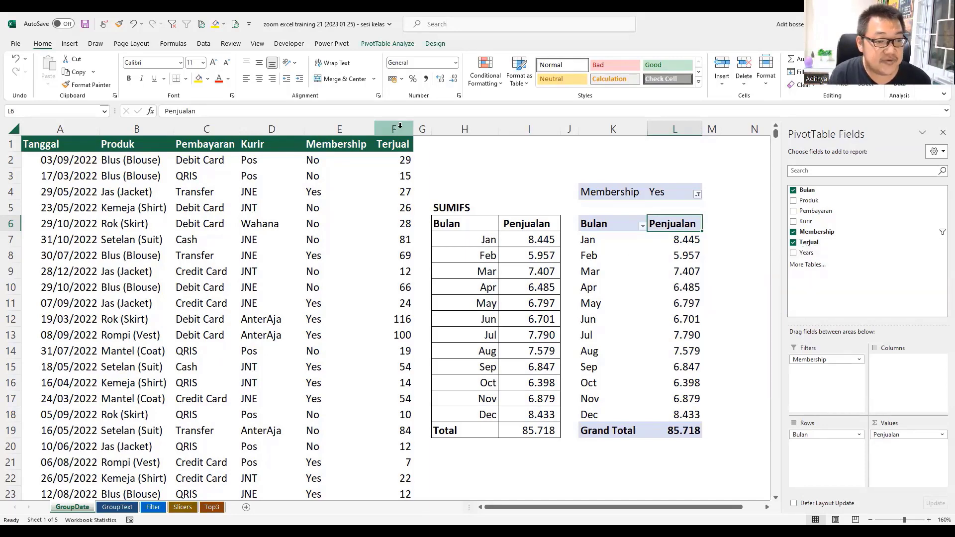
pyautogui.moveTo(393, 129); pyautogui.dragTo(263, 126)
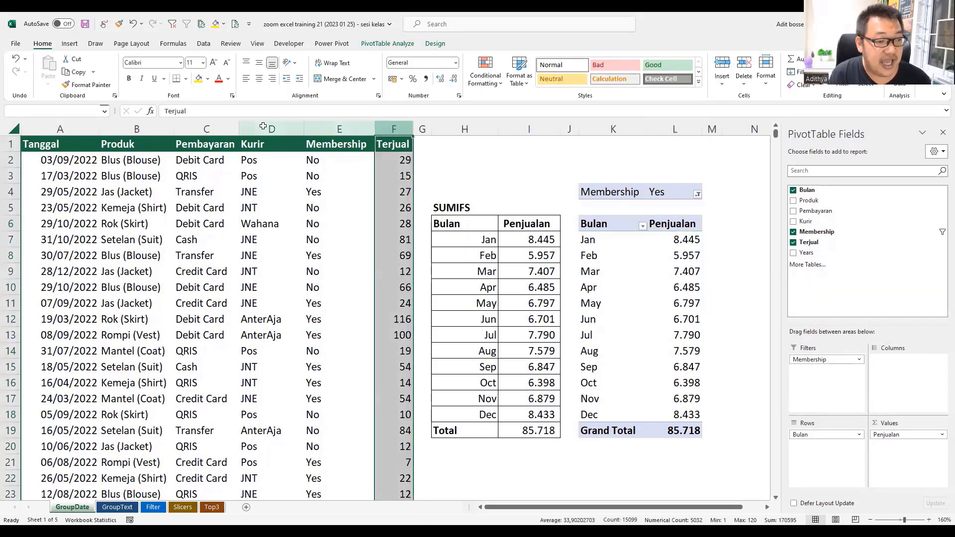
pyautogui.click(629, 273)
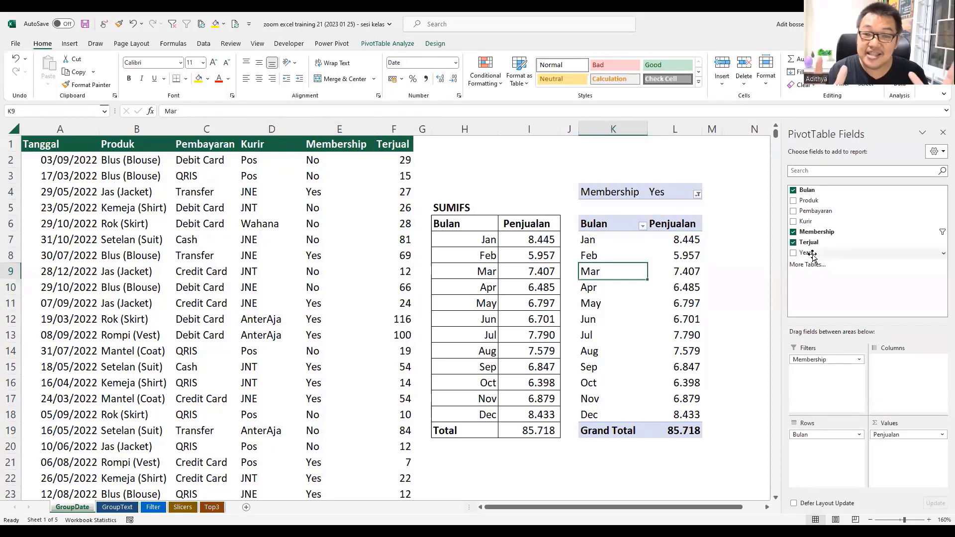